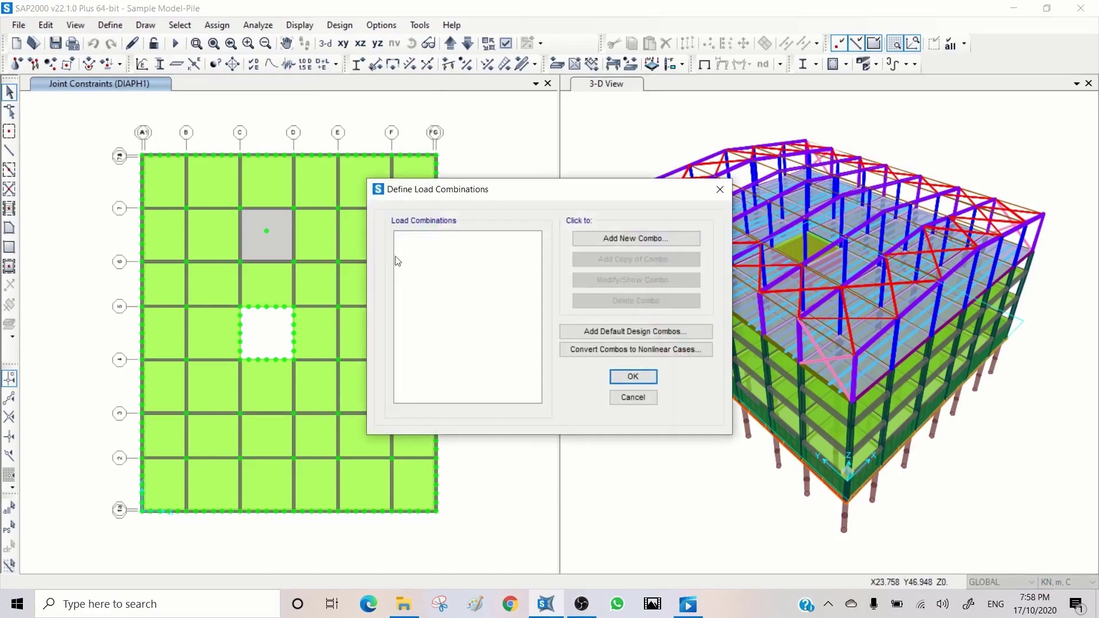
- Create a load combination named COMBU-G1 containing the DEAD load case with a scale factor of 1.35
left_click(613, 240)
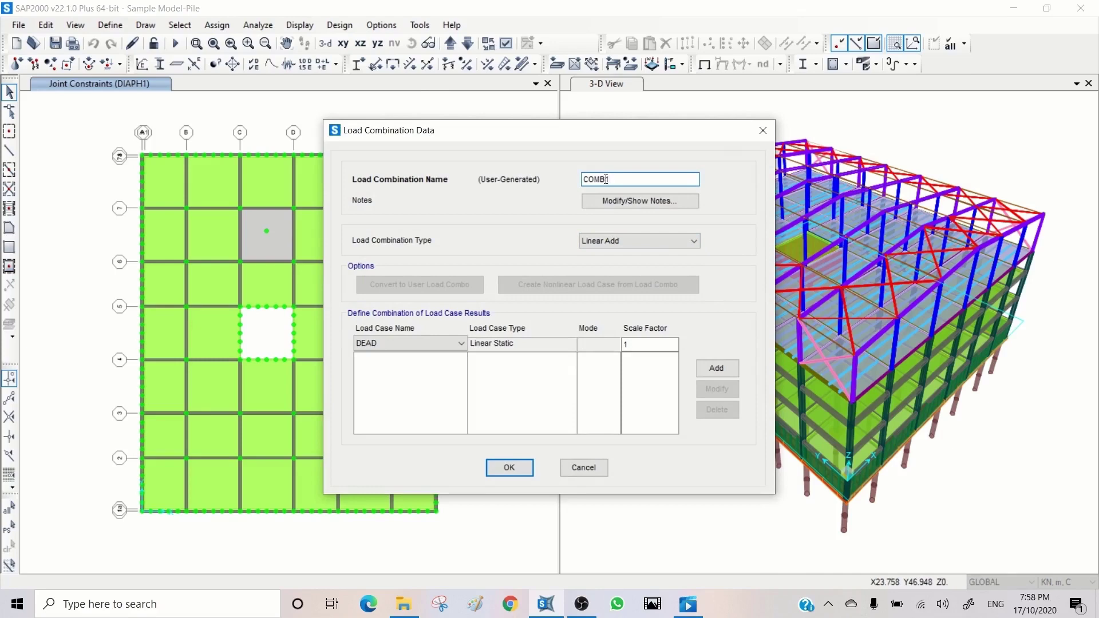
left_click_drag(607, 179, 616, 178)
type("U-G1")
left_click(430, 344)
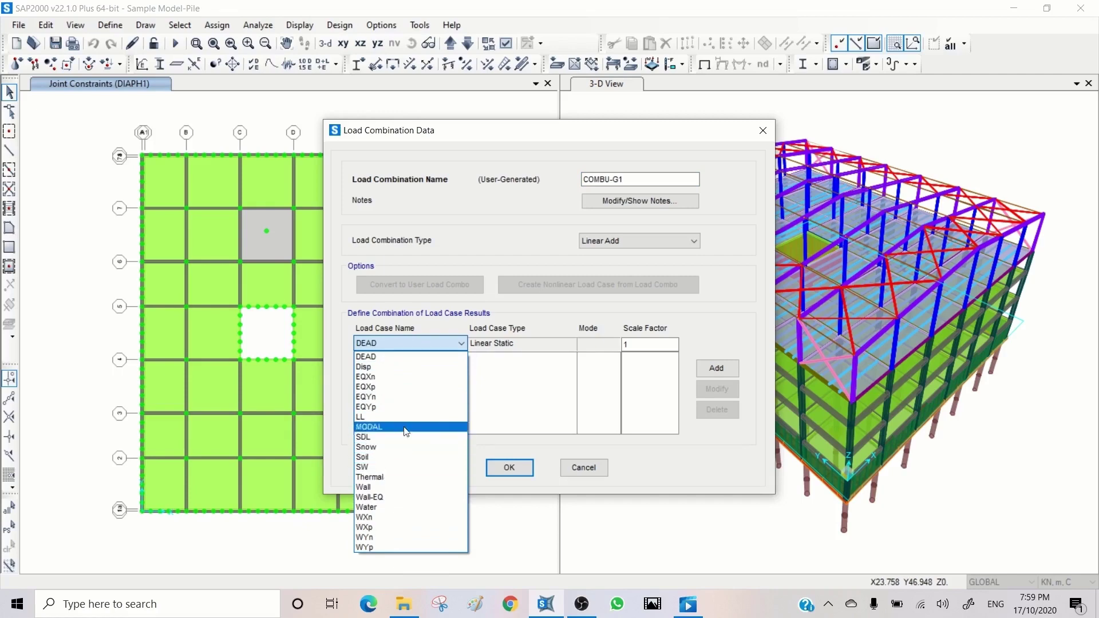
left_click(414, 346)
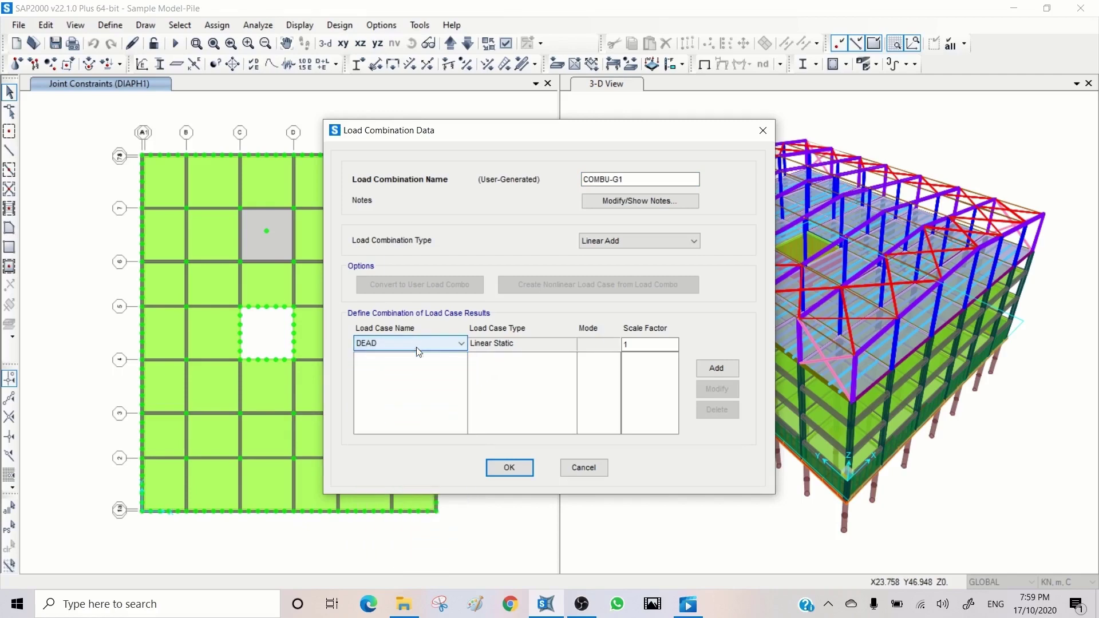
left_click(647, 346)
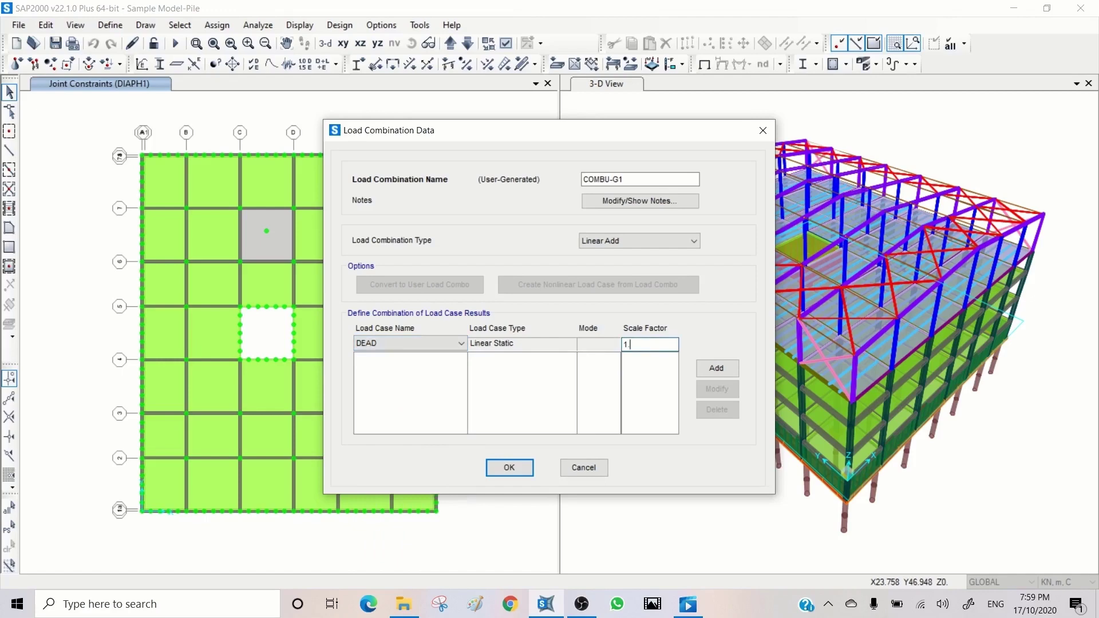
type(".35")
left_click(720, 369)
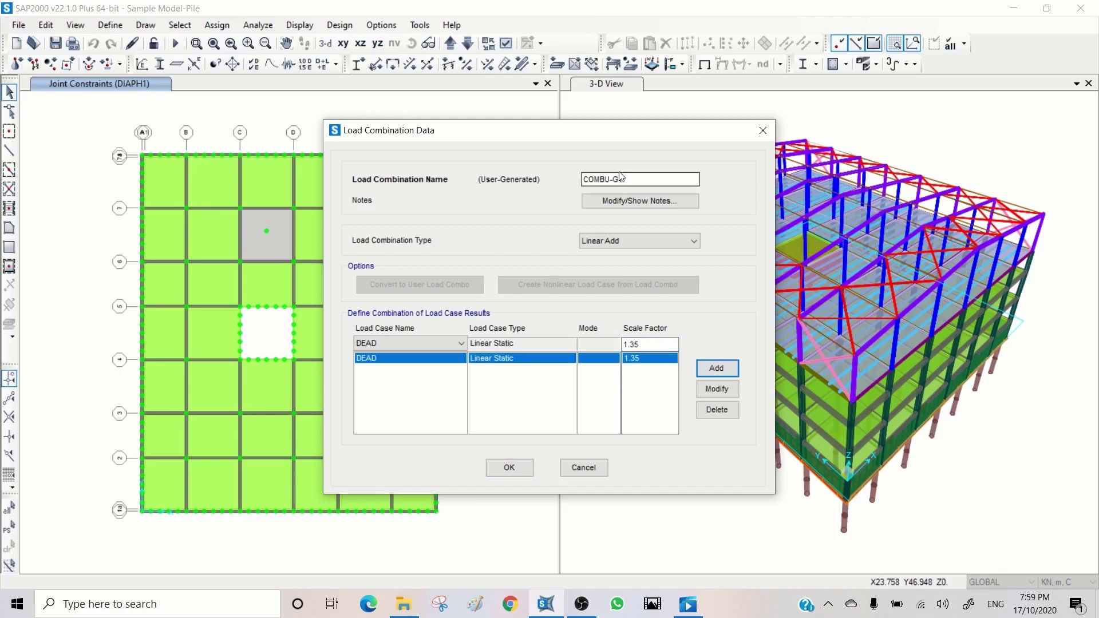
left_click(507, 468)
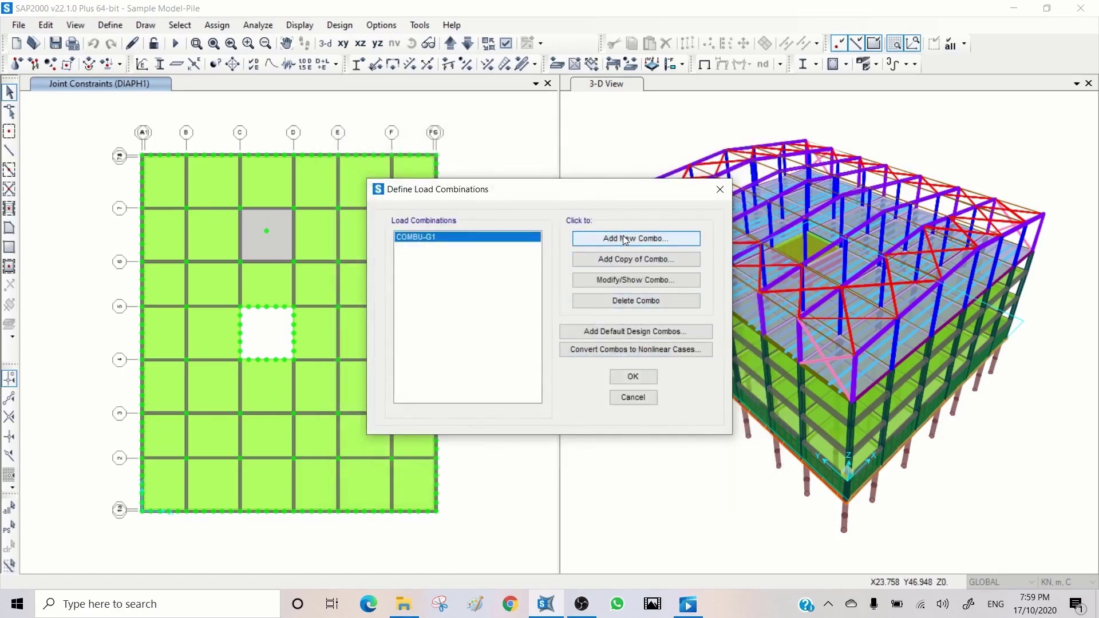
- Copy combination COMBU-G1 as COMBU-G2 and set its DEAD scale factor to 1.2
left_click(644, 262)
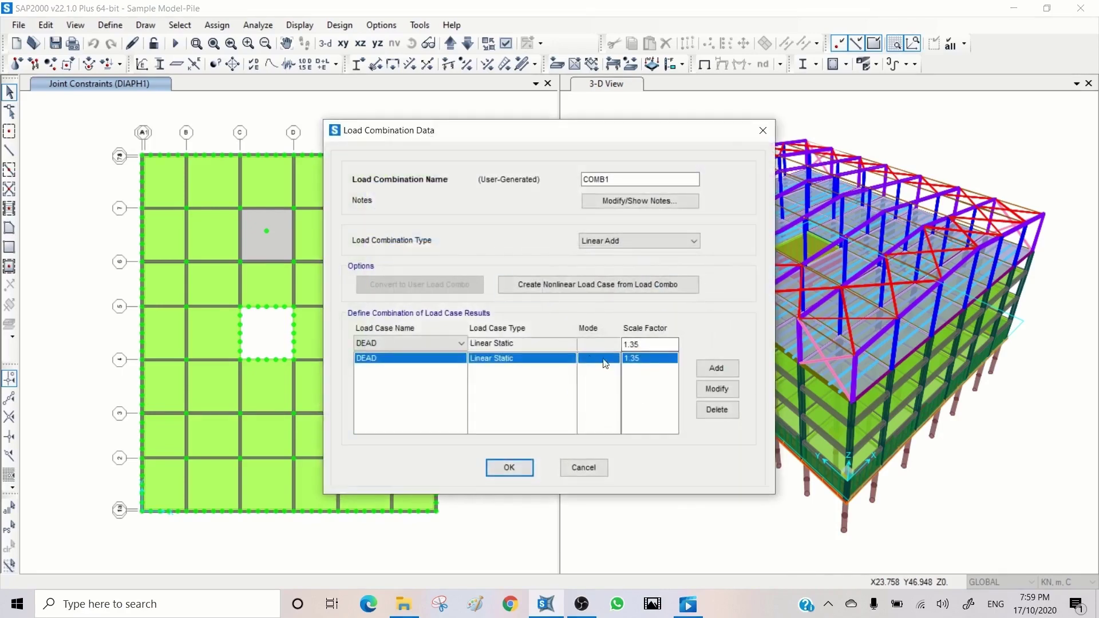
left_click_drag(614, 179, 605, 180)
type("U-G2")
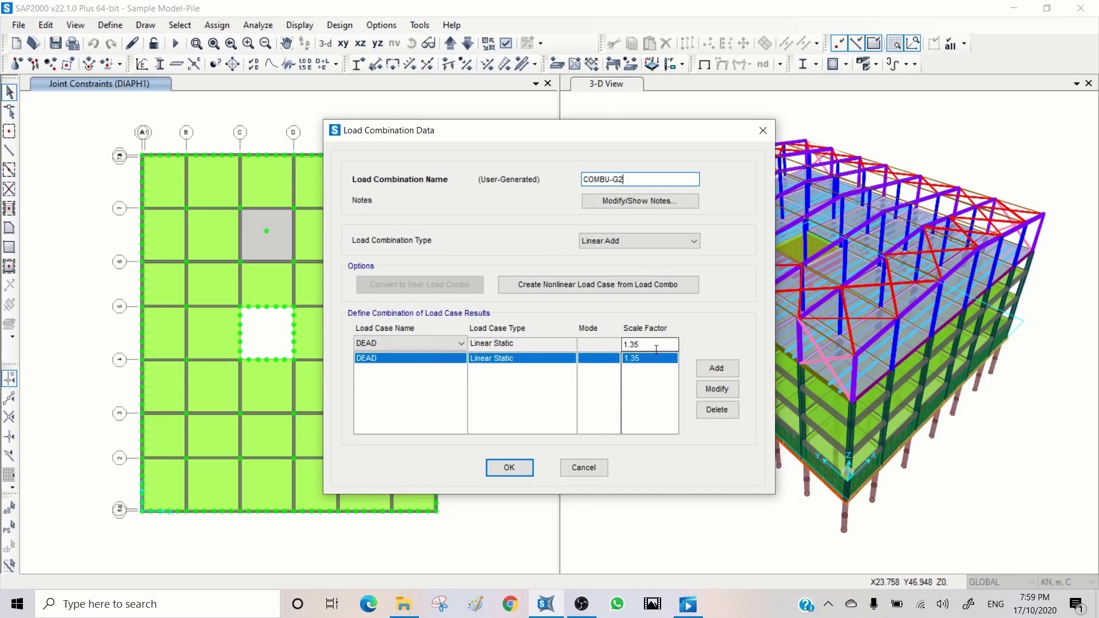
left_click_drag(640, 345, 587, 342)
type("1.2")
left_click(714, 393)
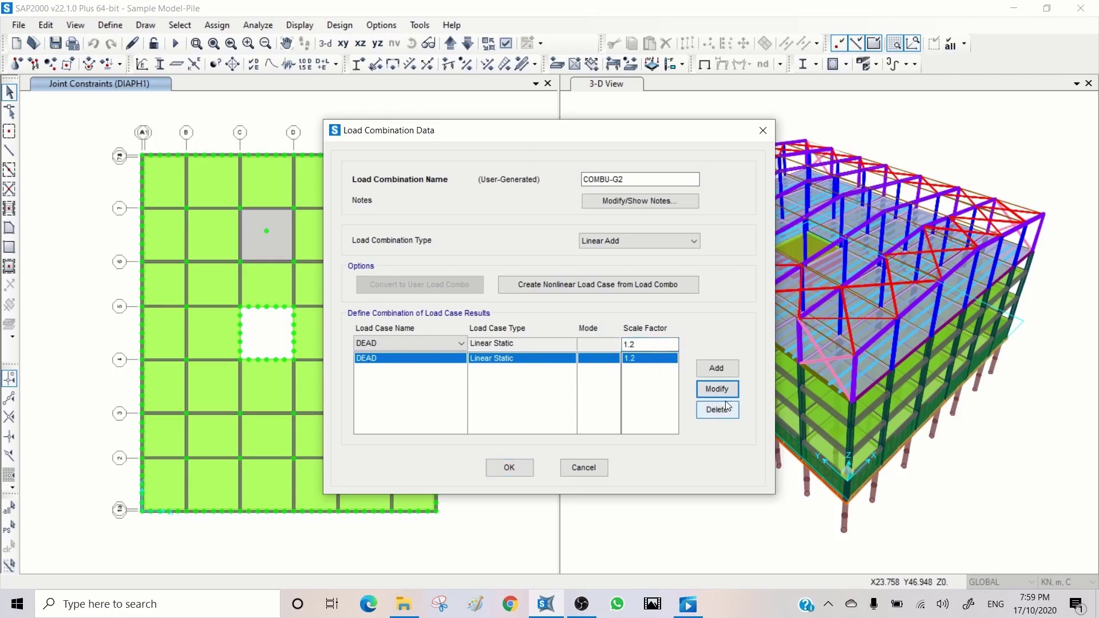
- Add the LL load case to COMBU-G2 with a scale factor of 1.5
left_click(407, 343)
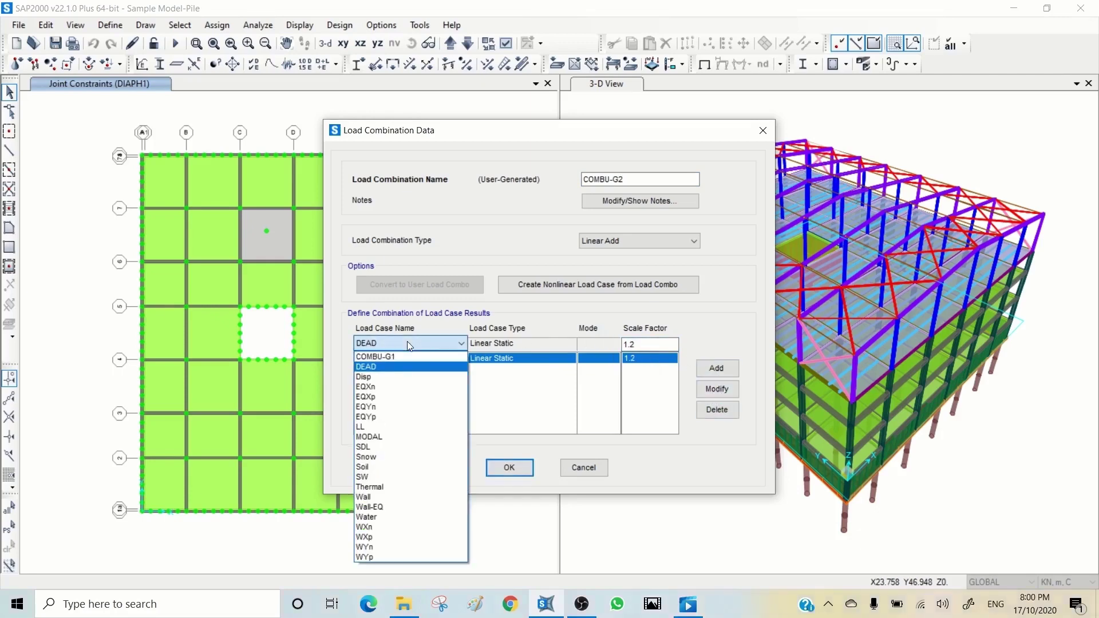
left_click(390, 428)
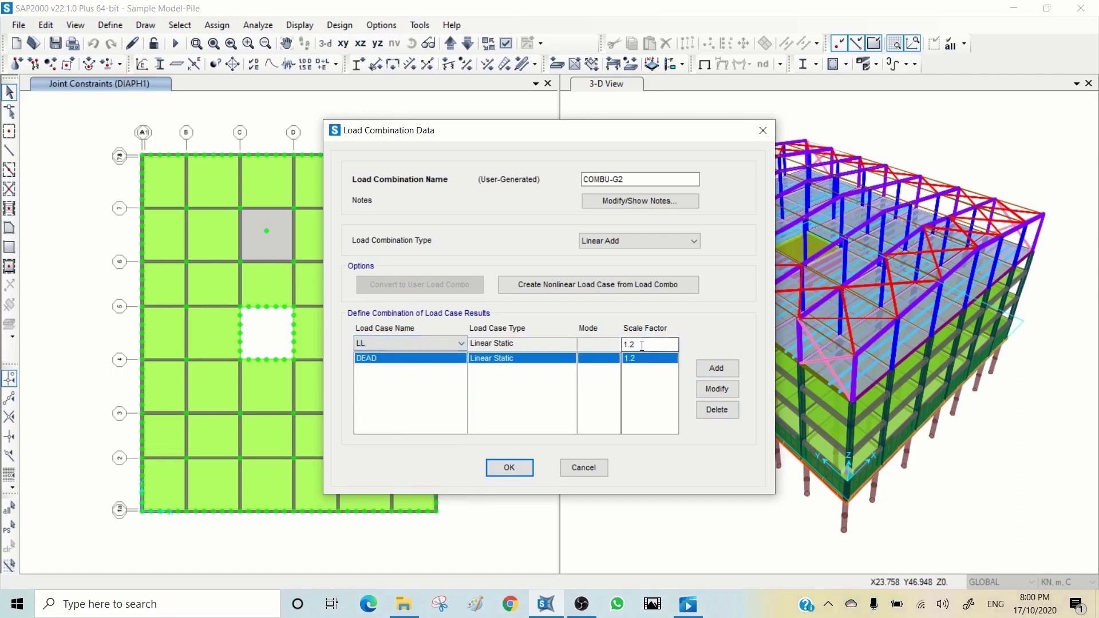
left_click_drag(644, 344, 610, 341)
type("1.5")
left_click(728, 368)
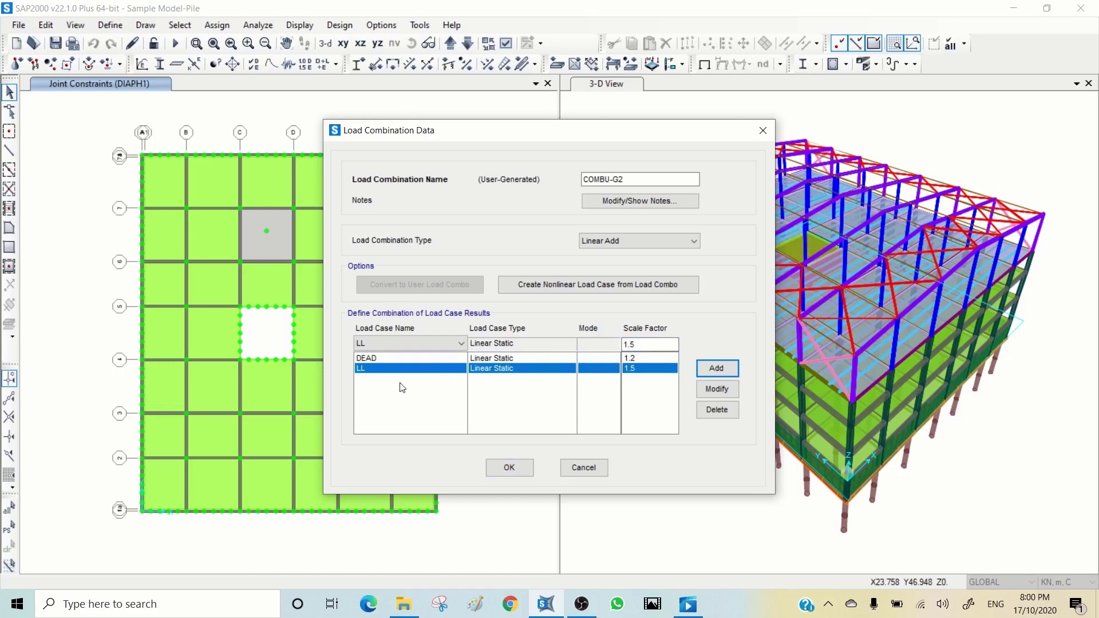
- Add the Soil load case to COMBU-G2 with a scale factor of 1.5 and accept the combination
left_click(424, 344)
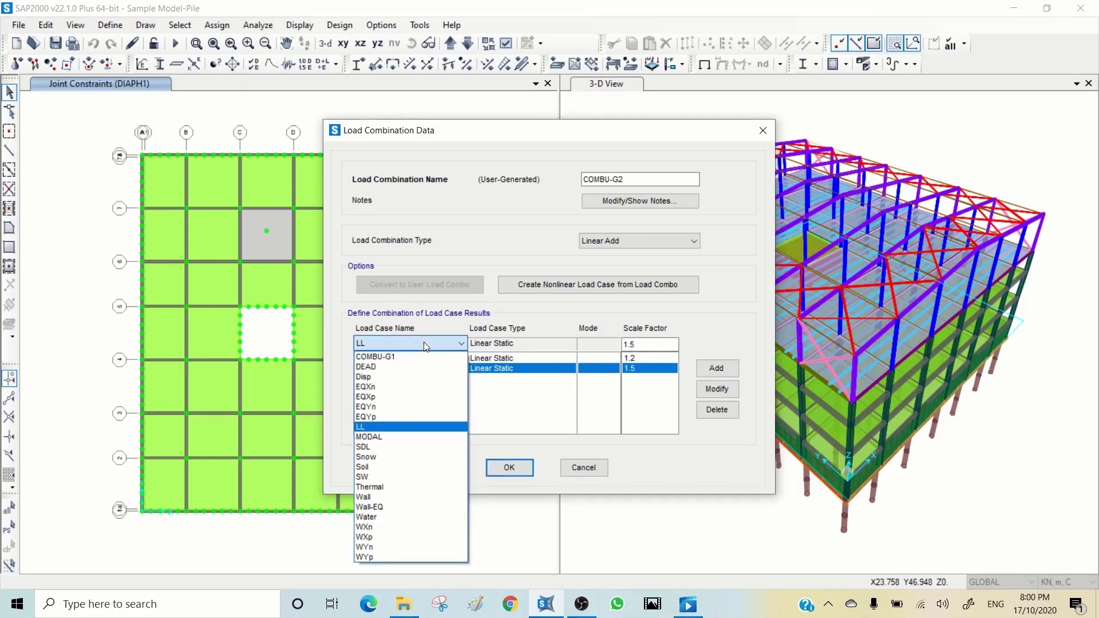
left_click(385, 467)
left_click(644, 344)
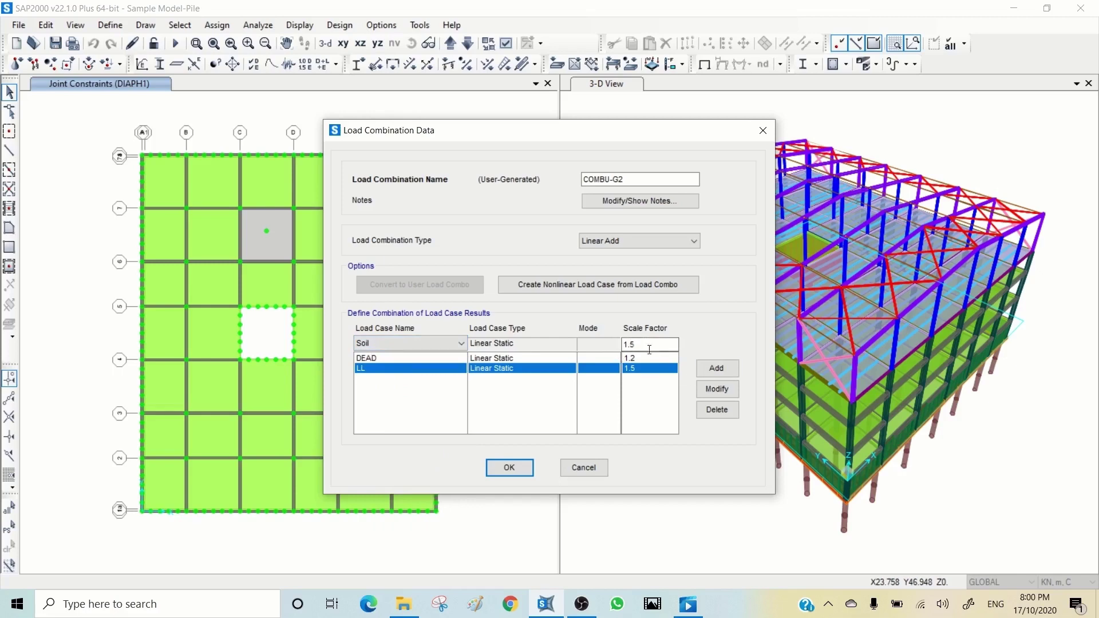
left_click(716, 370)
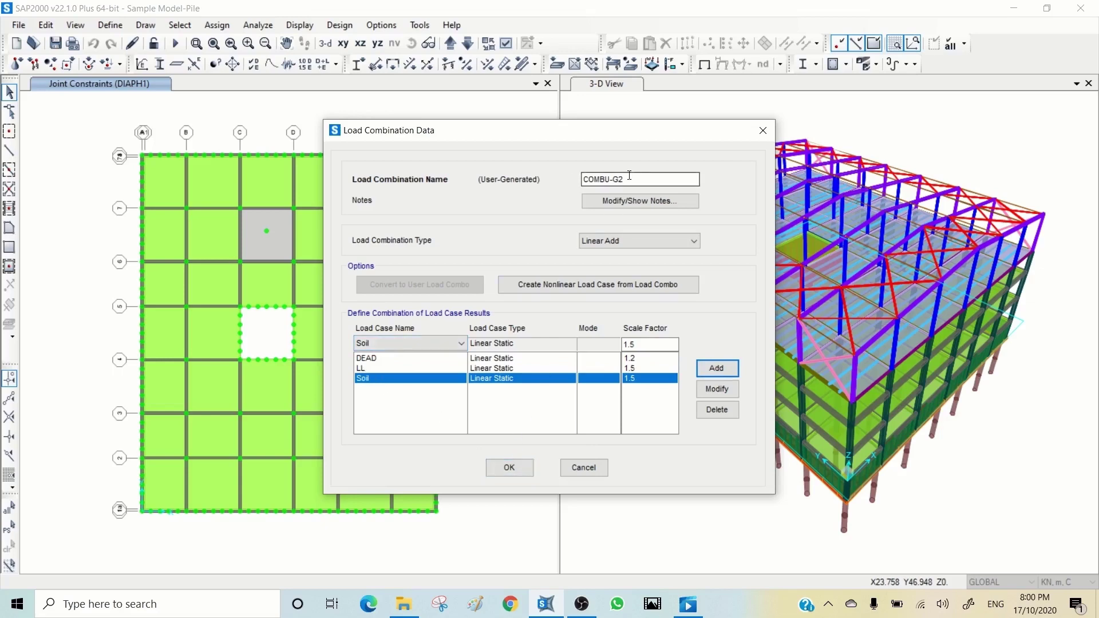
left_click(511, 464)
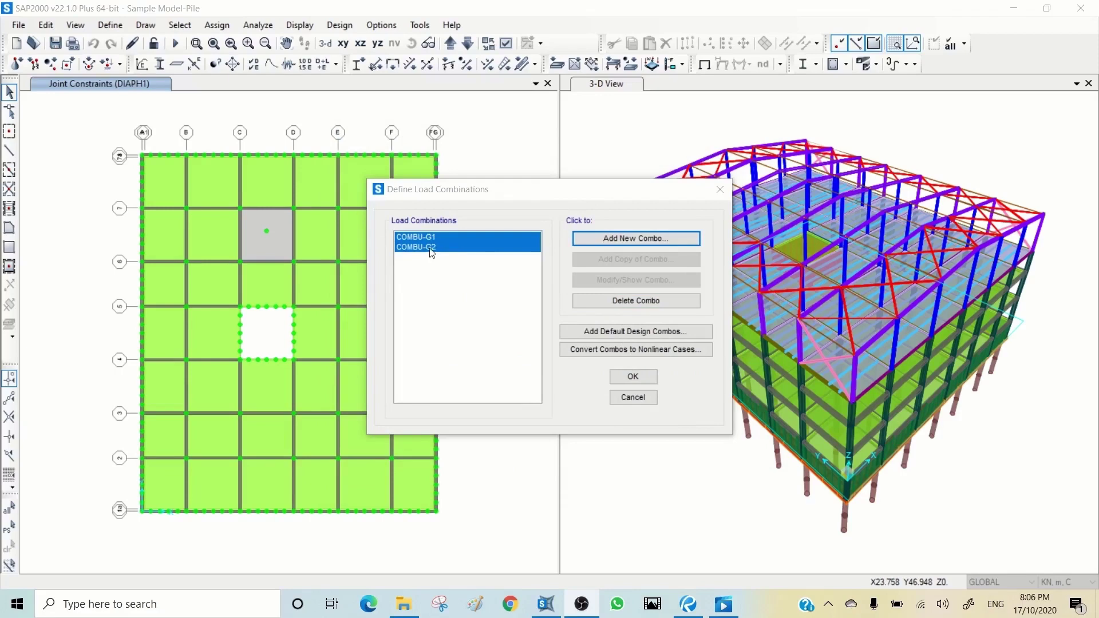
- Start a new load combination named COMBU-EQx1 and add the DEAD load case with a scale factor of 1
left_click(436, 280)
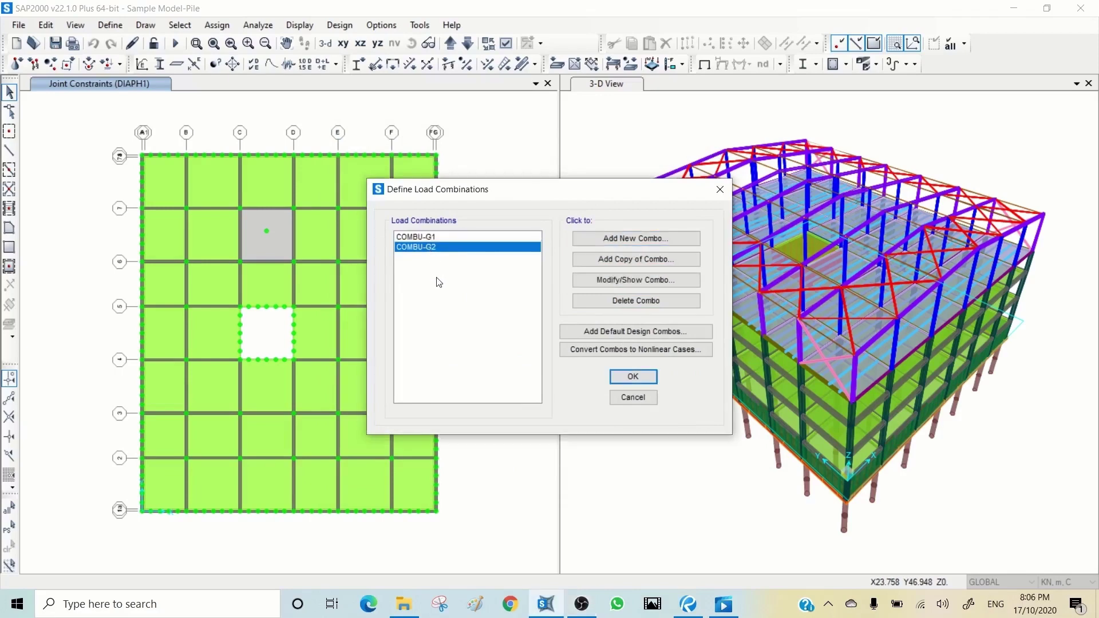
left_click(618, 237)
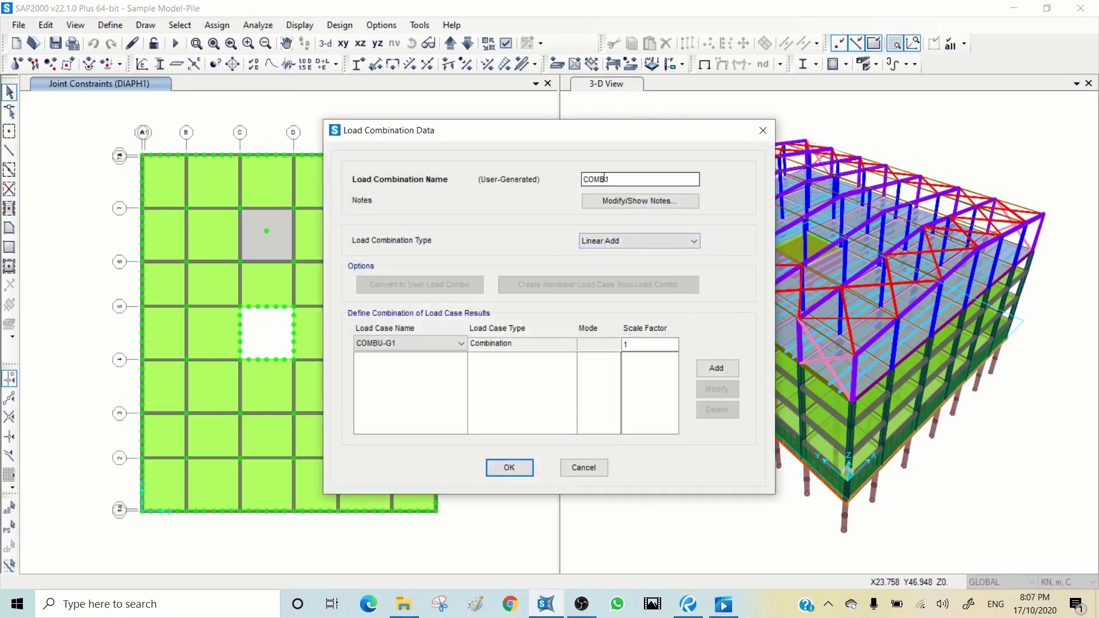
left_click_drag(607, 179, 613, 179)
type("U-EQx1")
left_click(422, 345)
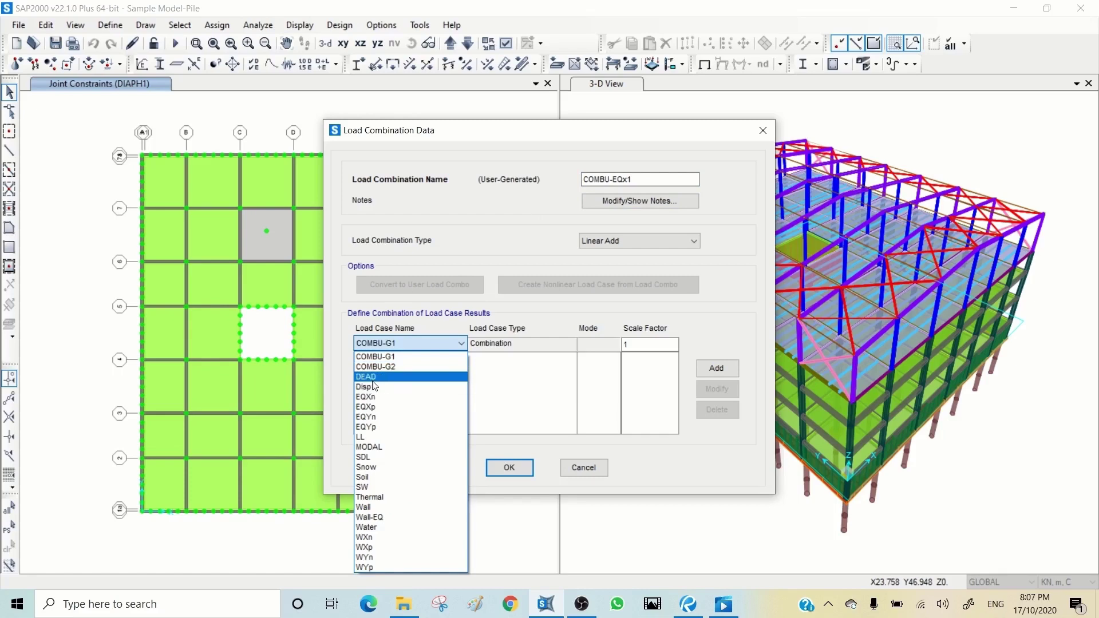
left_click(373, 380)
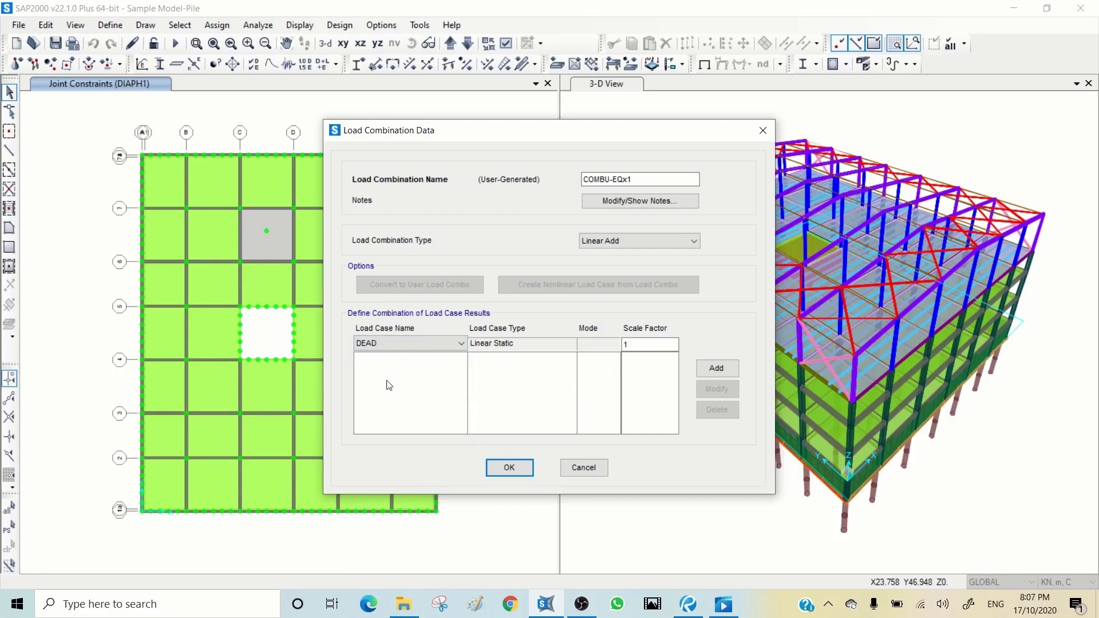
left_click(717, 368)
- Add the LL load case to COMBU-EQx1 with a scale factor of 0.3
left_click(404, 343)
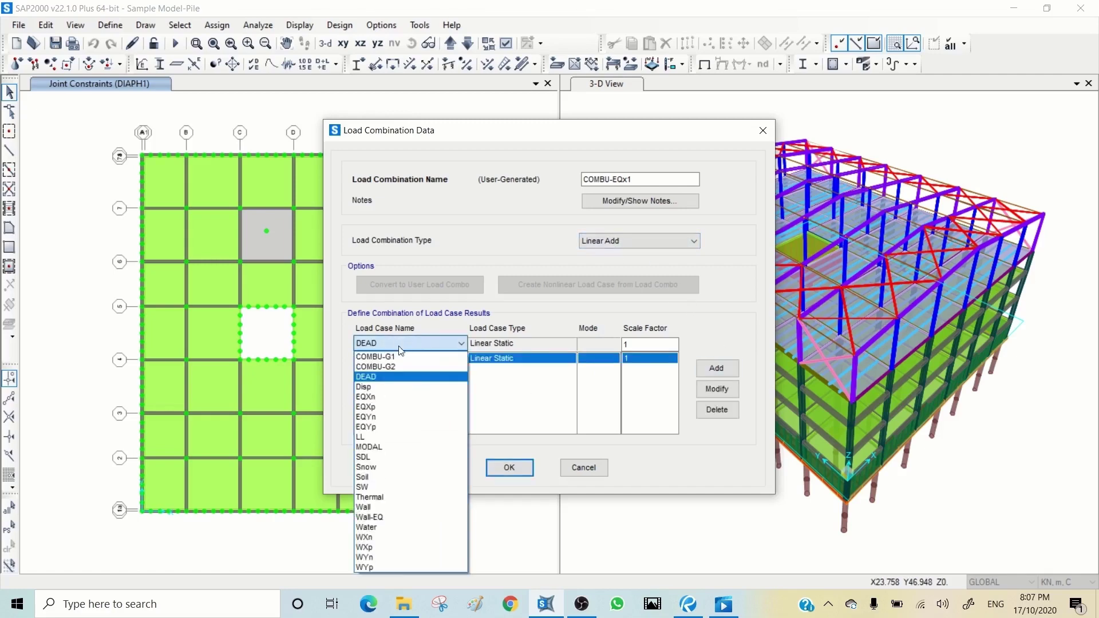
left_click(395, 437)
left_click(639, 343)
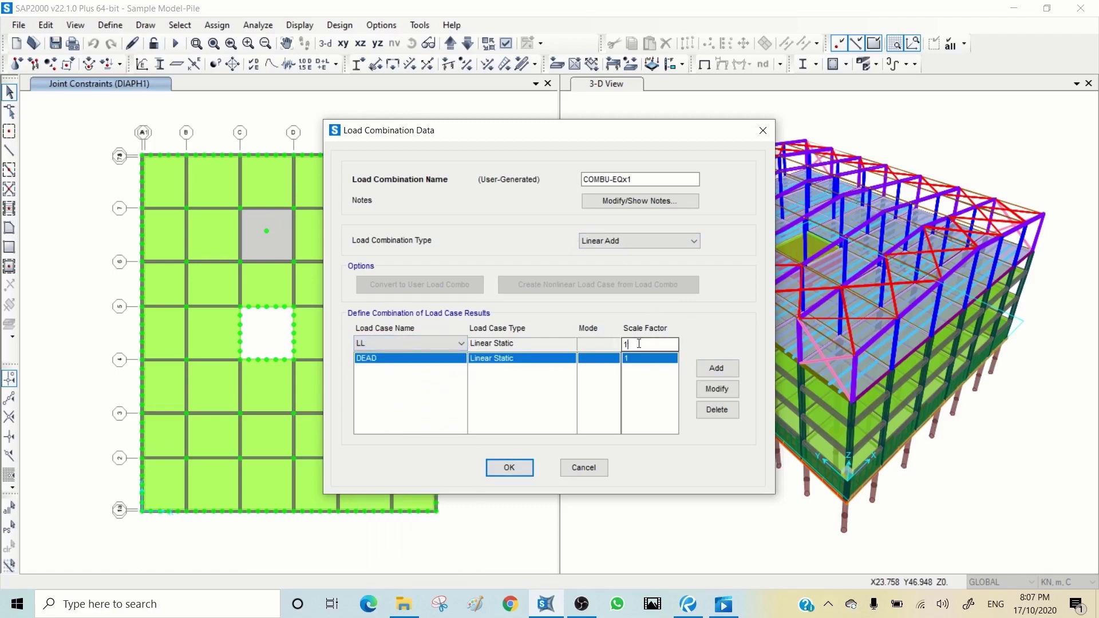
double_click(639, 344)
type("0.3")
left_click(724, 371)
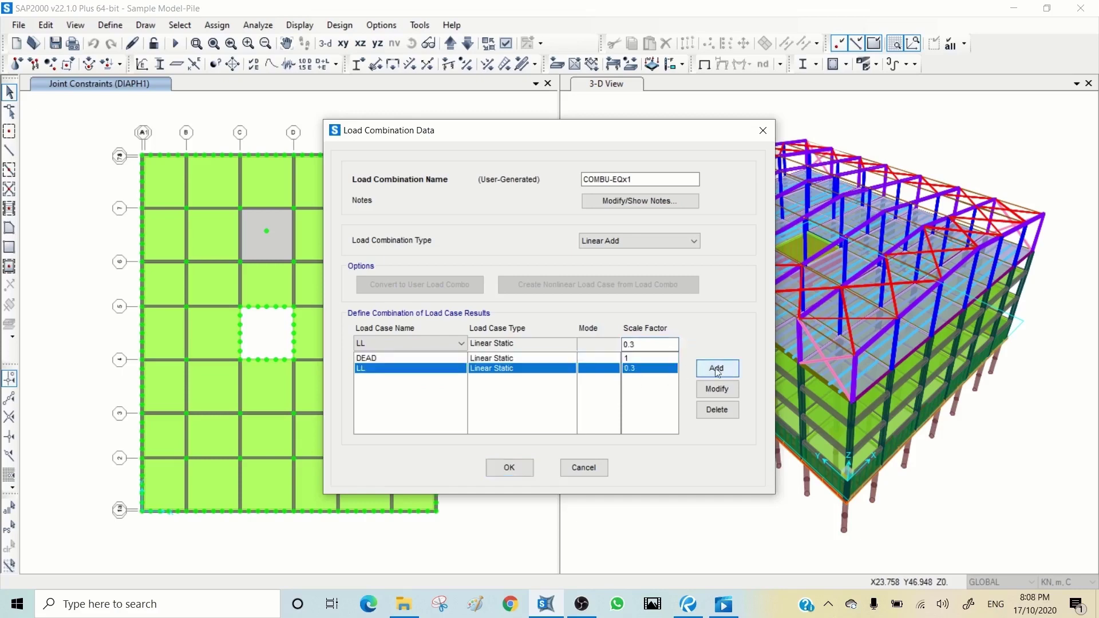
- Add the EQXp load case to COMBU-EQx1 with a scale factor of 1
left_click(382, 342)
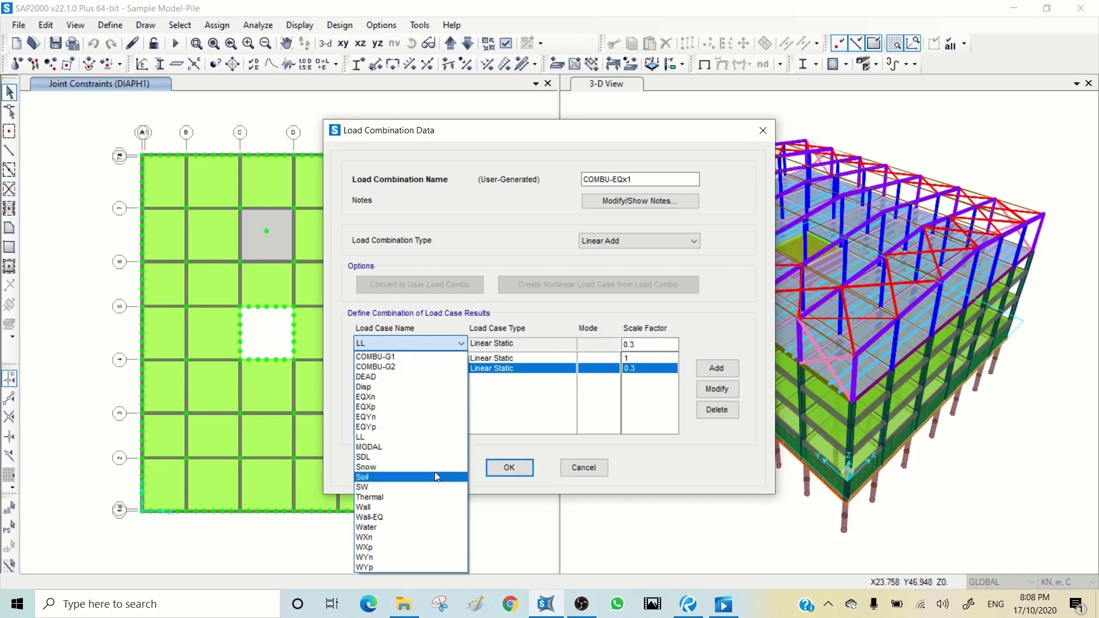
left_click(392, 404)
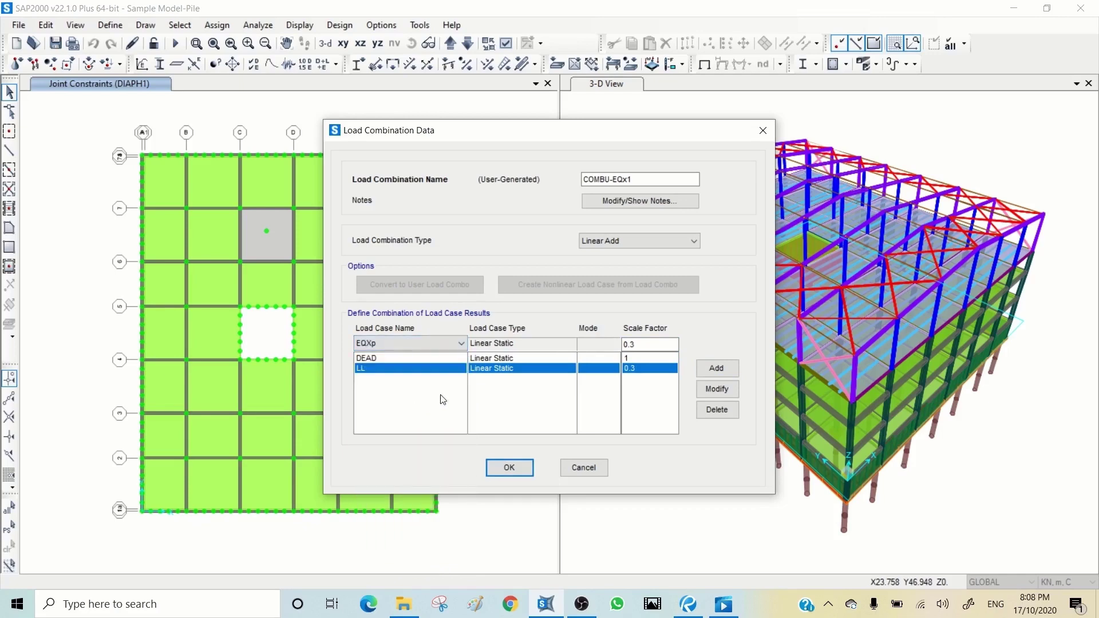
left_click_drag(644, 345, 613, 348)
type("1")
left_click(720, 369)
- Add the EQYp load case to COMBU-EQx1 with a scale factor of 0.3 and accept the combination
left_click(389, 343)
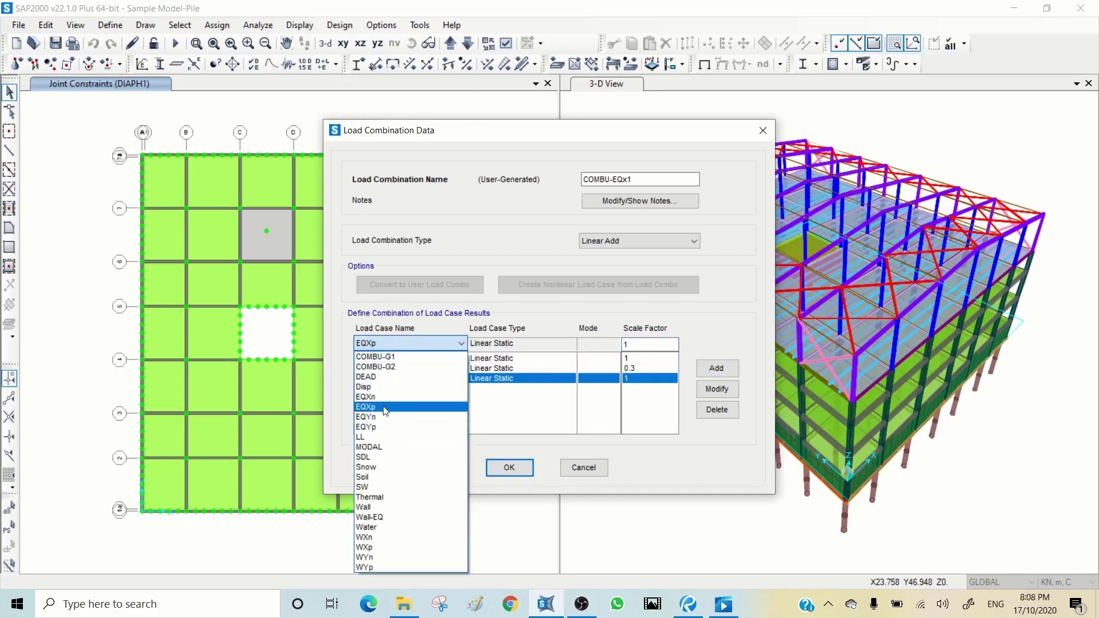
left_click(380, 428)
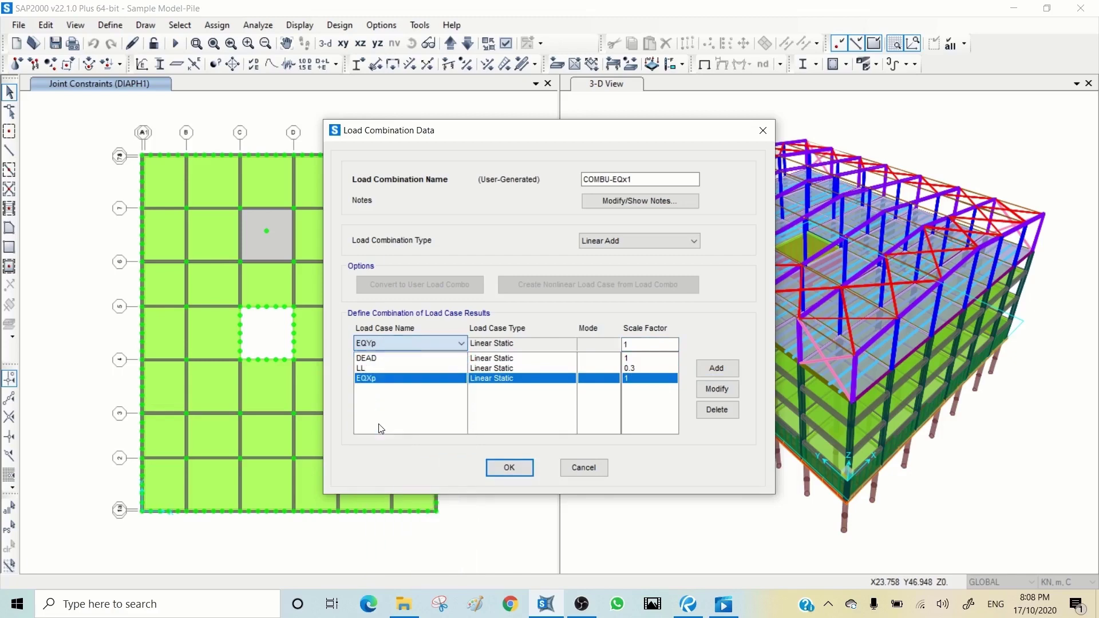
key("Tab")
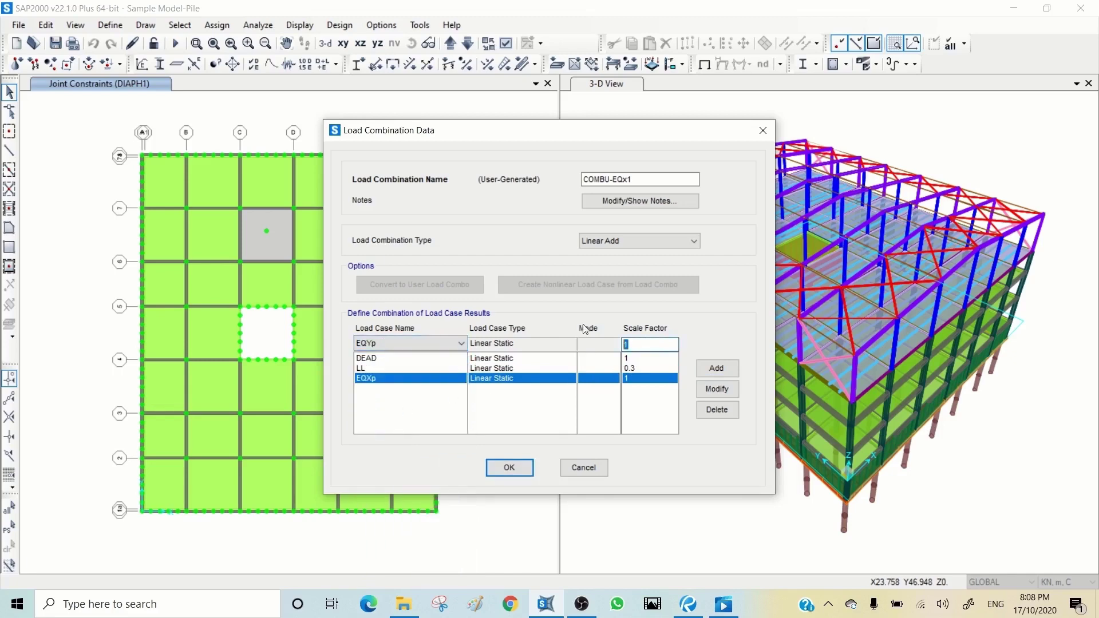
type("0.3")
left_click(724, 367)
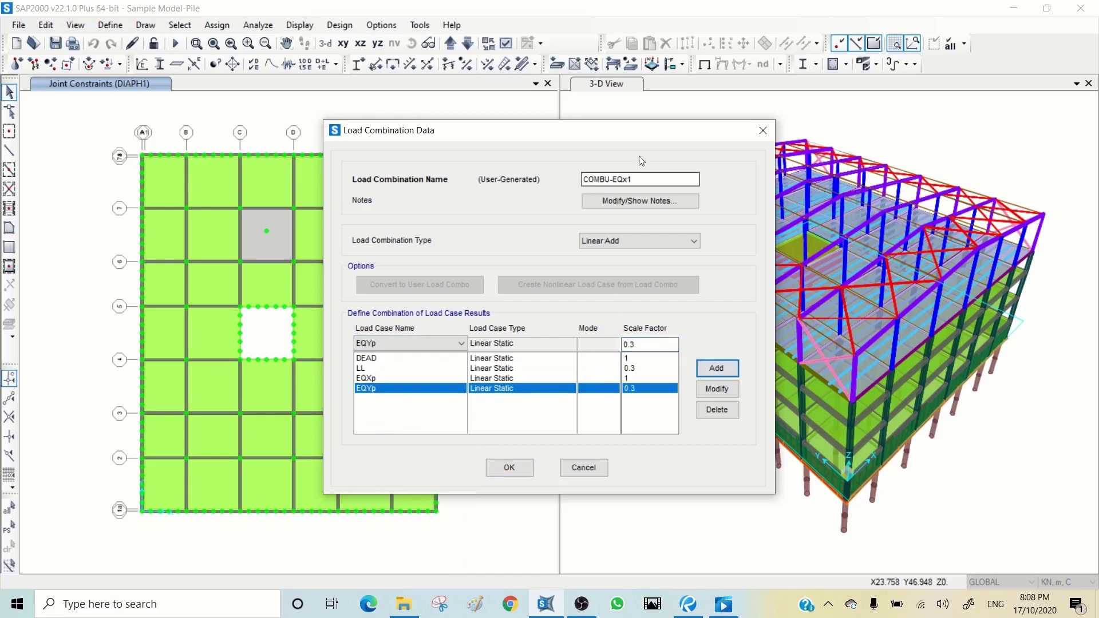
left_click_drag(650, 179, 561, 179)
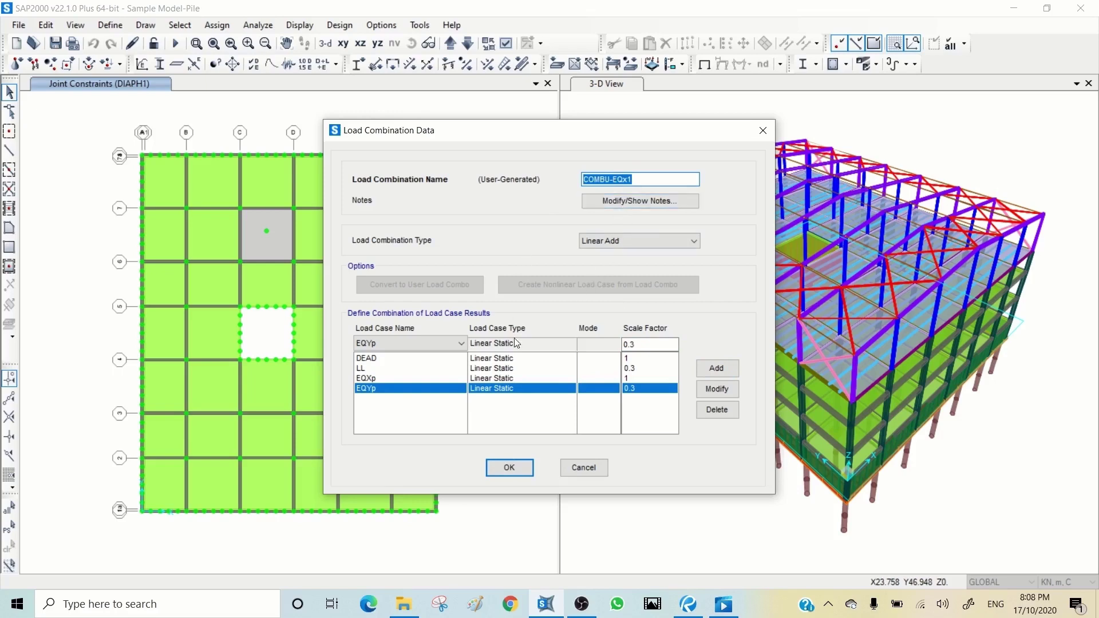
left_click(509, 468)
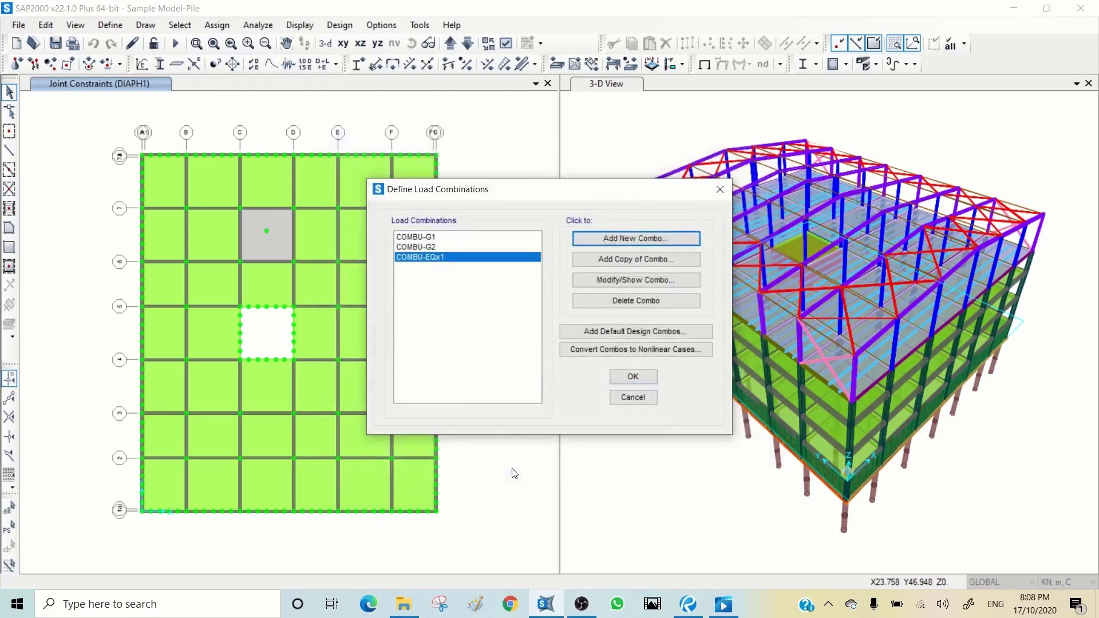
- Copy combination COMBU-EQx1 as COMBU-EQx2 and set its EQYp scale factor to -0.3
left_click(633, 261)
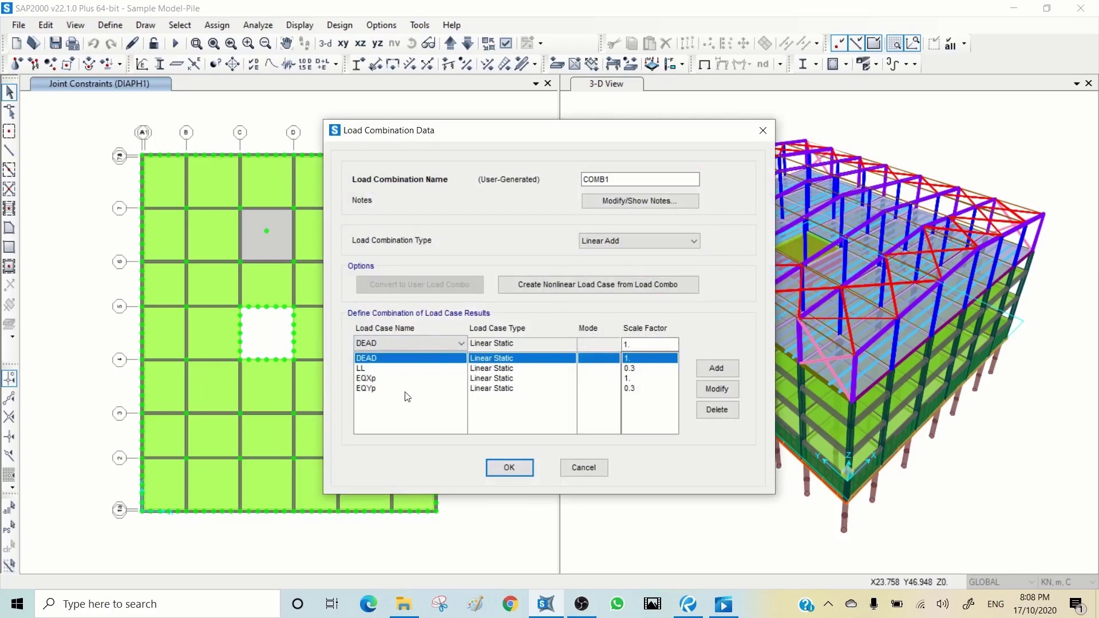
left_click_drag(639, 179, 549, 185)
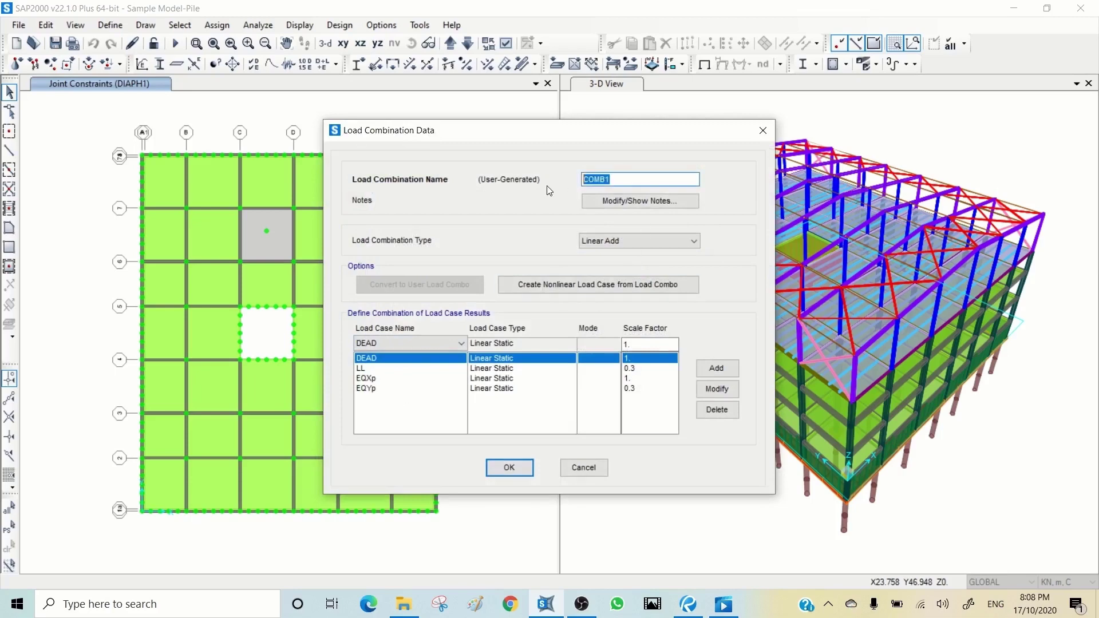
type("COMBU-EQx2")
left_click(371, 389)
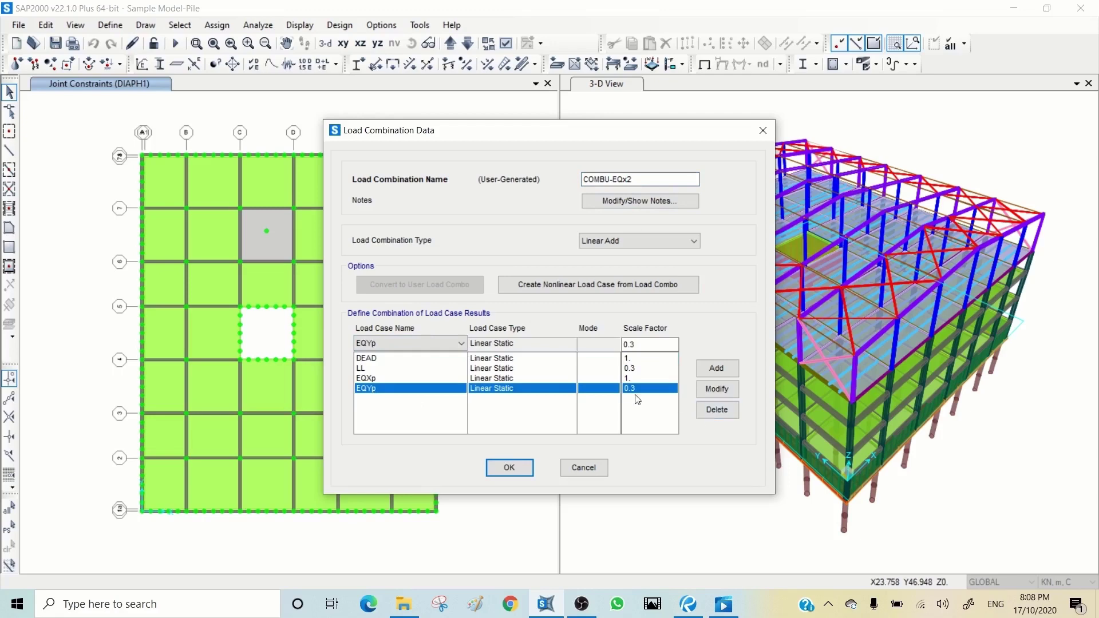
left_click_drag(645, 344, 589, 344)
type("-0.3")
left_click(709, 389)
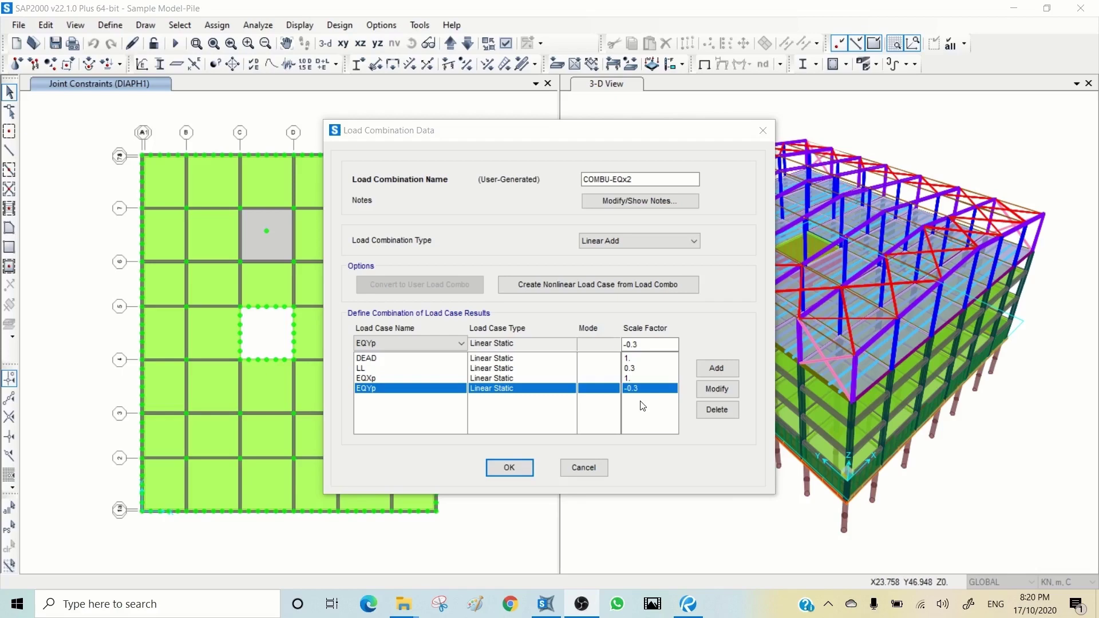
- Review the EQXp and EQYp entries of COMBU-EQx2 and close the combination
left_click(372, 379)
left_click(374, 387)
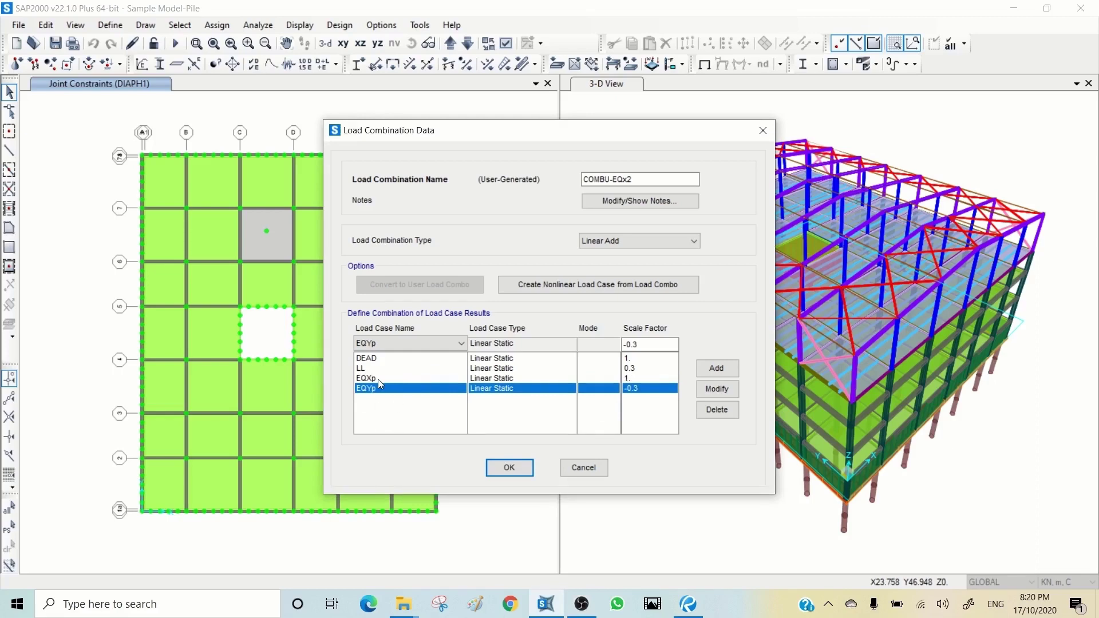
left_click(508, 467)
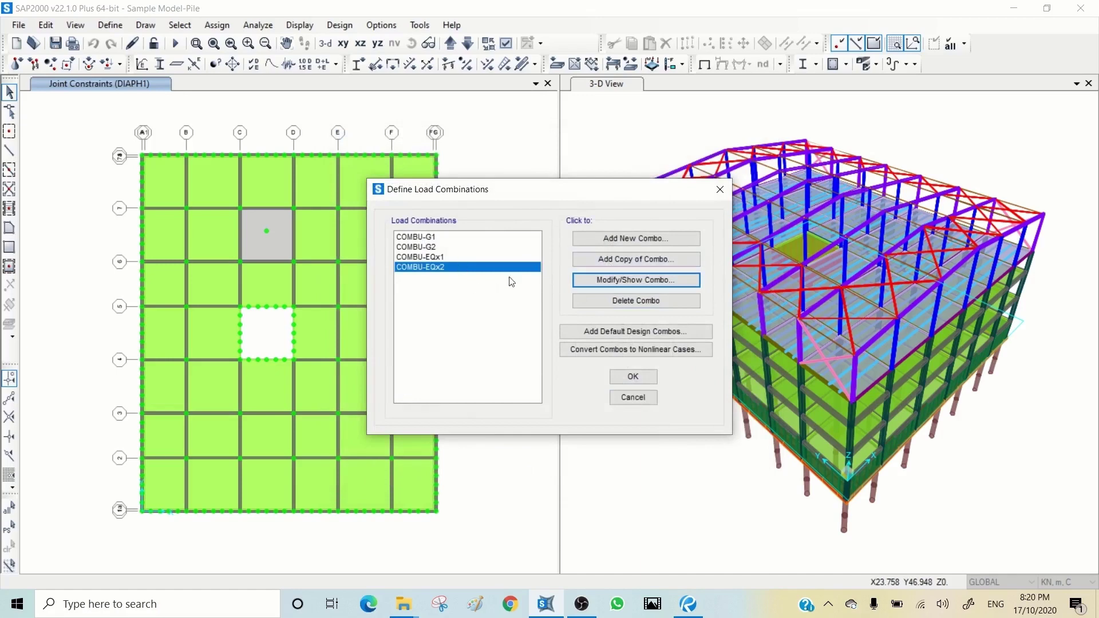
- Create a copy of combination COMBU-EQx2 and name it COMBU-EQx3
left_click(623, 255)
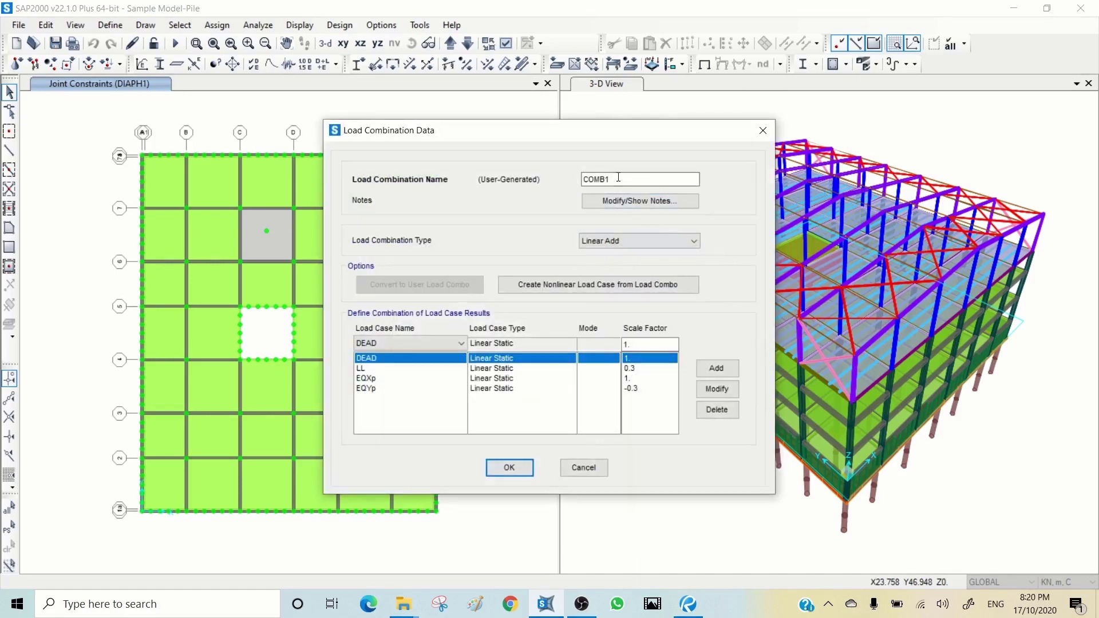
double_click(618, 178)
type("COMBU-EQx1")
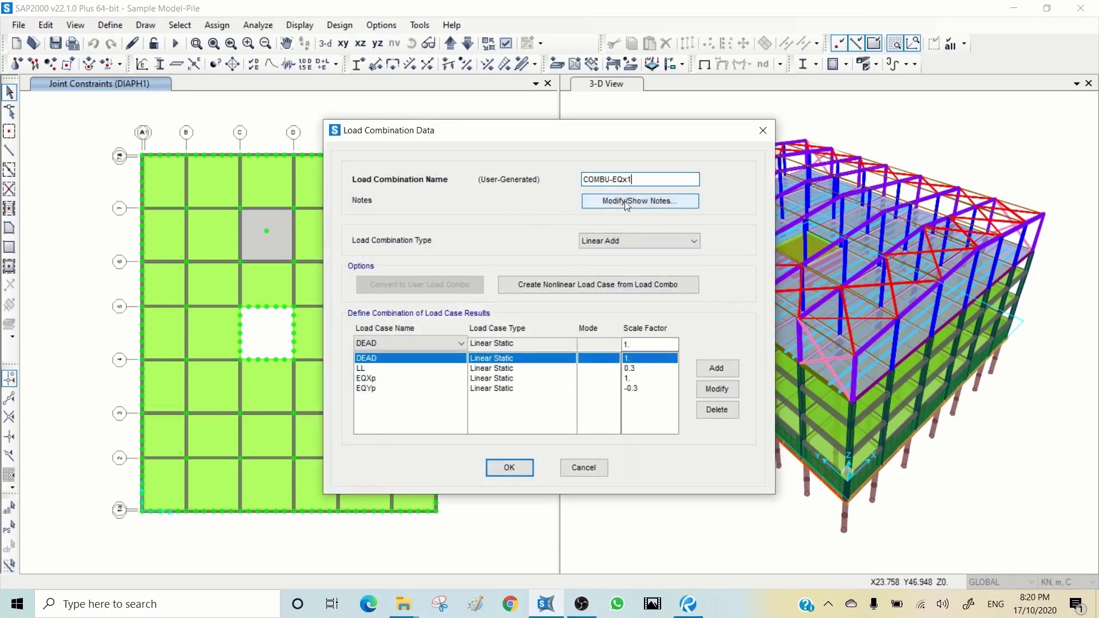
key("BackSpace")
type("3")
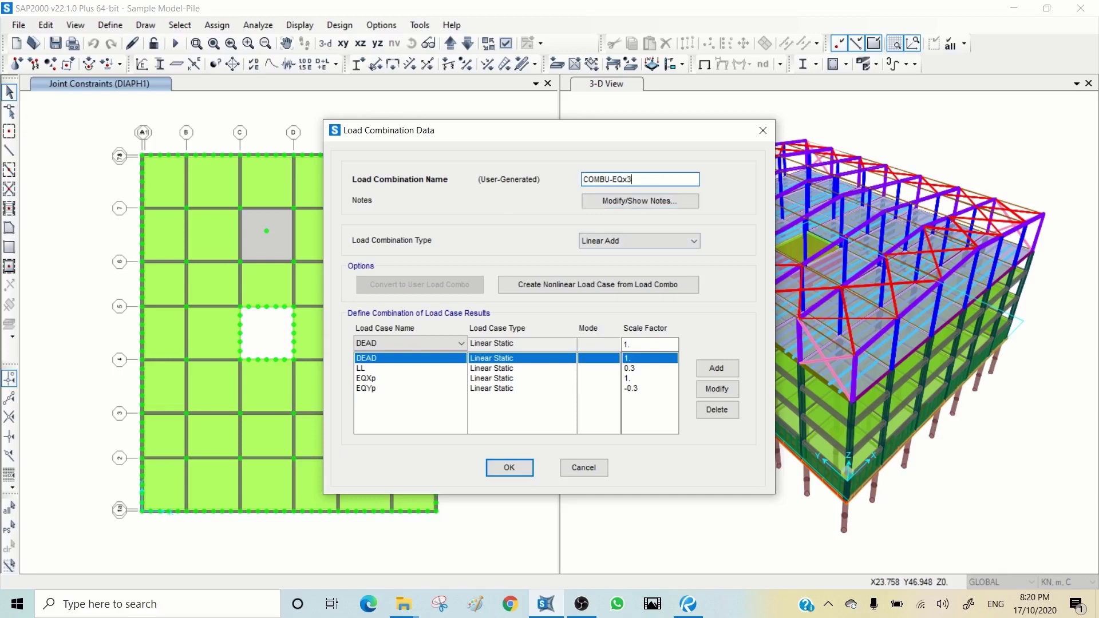
left_click(381, 379)
left_click(383, 338)
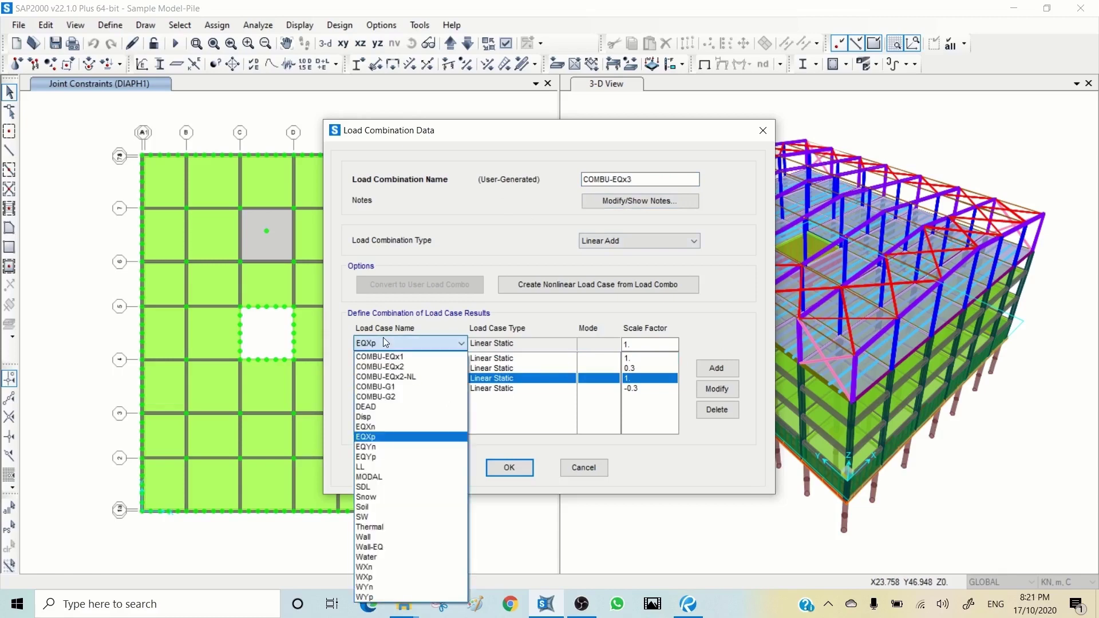
left_click(369, 445)
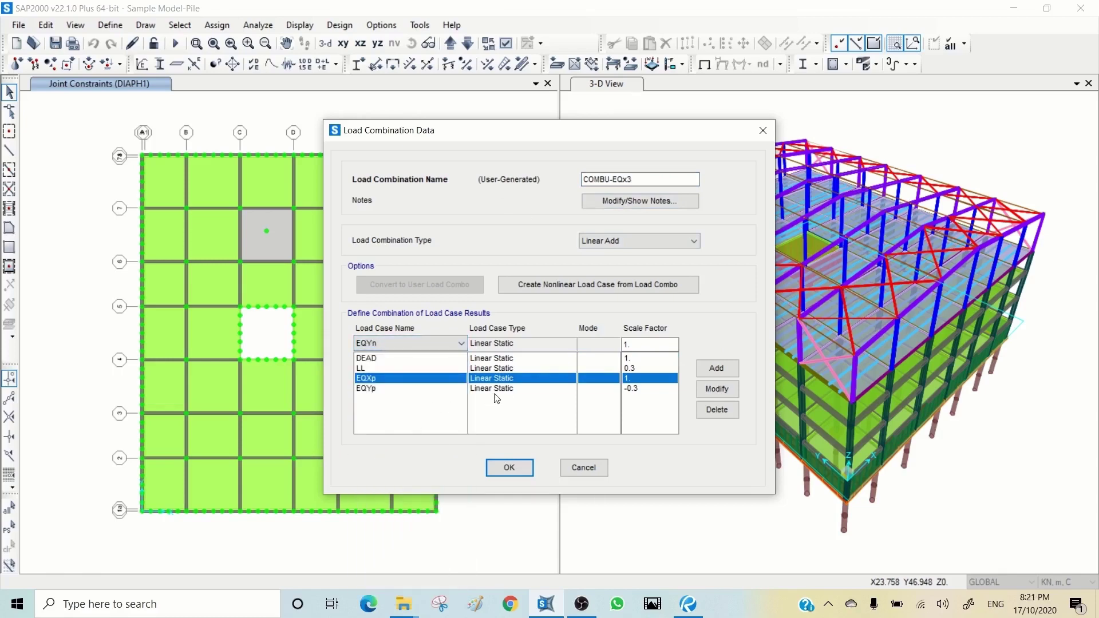
- Replace the EQYp entry of COMBU-EQx3 with load case EQYn at a scale factor of 0.3
left_click(379, 390)
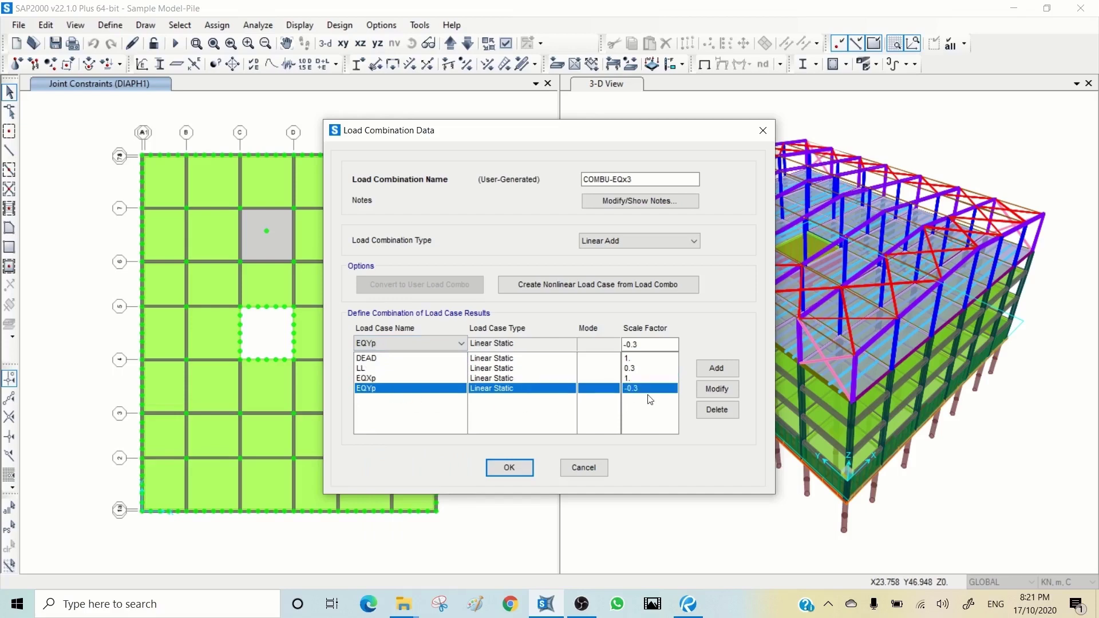
left_click(406, 342)
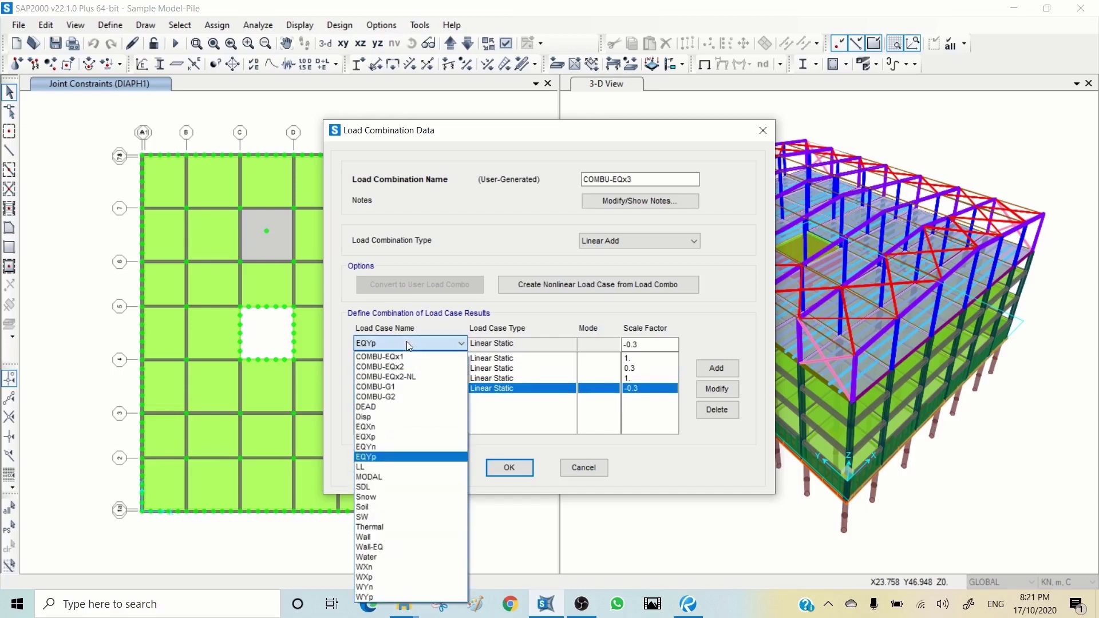
left_click(386, 446)
left_click(640, 344)
double_click(640, 344)
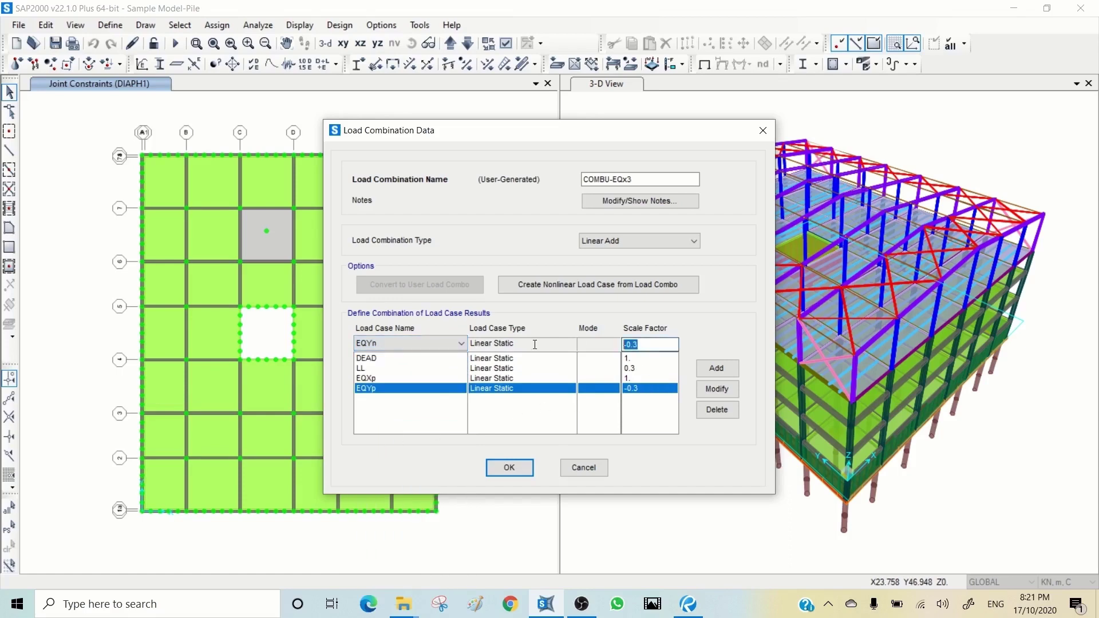
type("0.3")
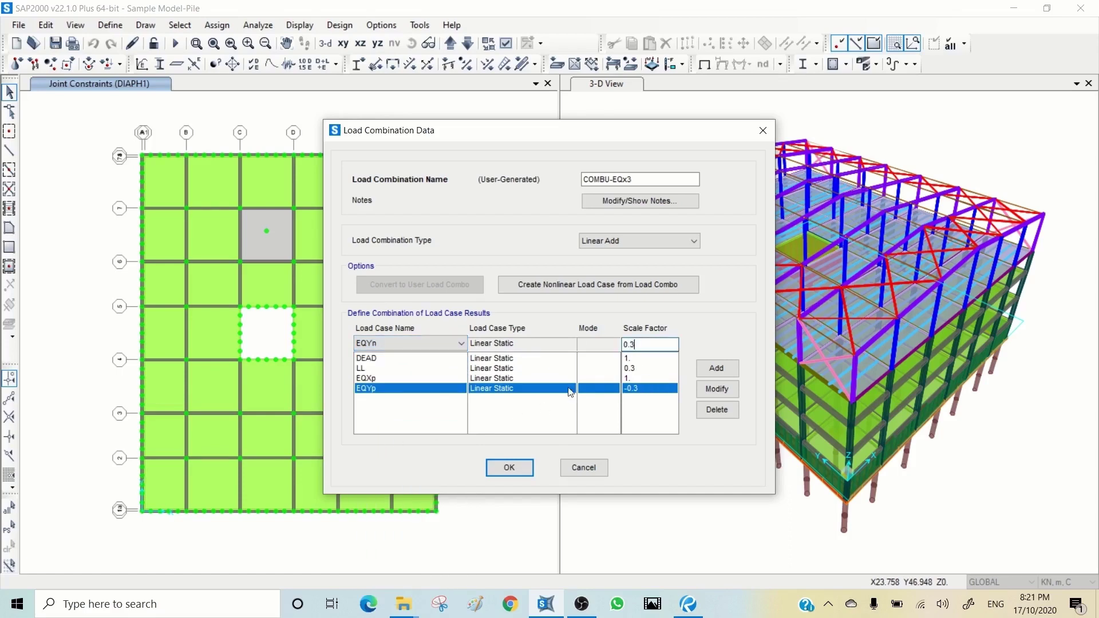
left_click(712, 391)
- Replace the EQXp entry of COMBU-EQx3 with load case EQXn and accept the combination
left_click(395, 379)
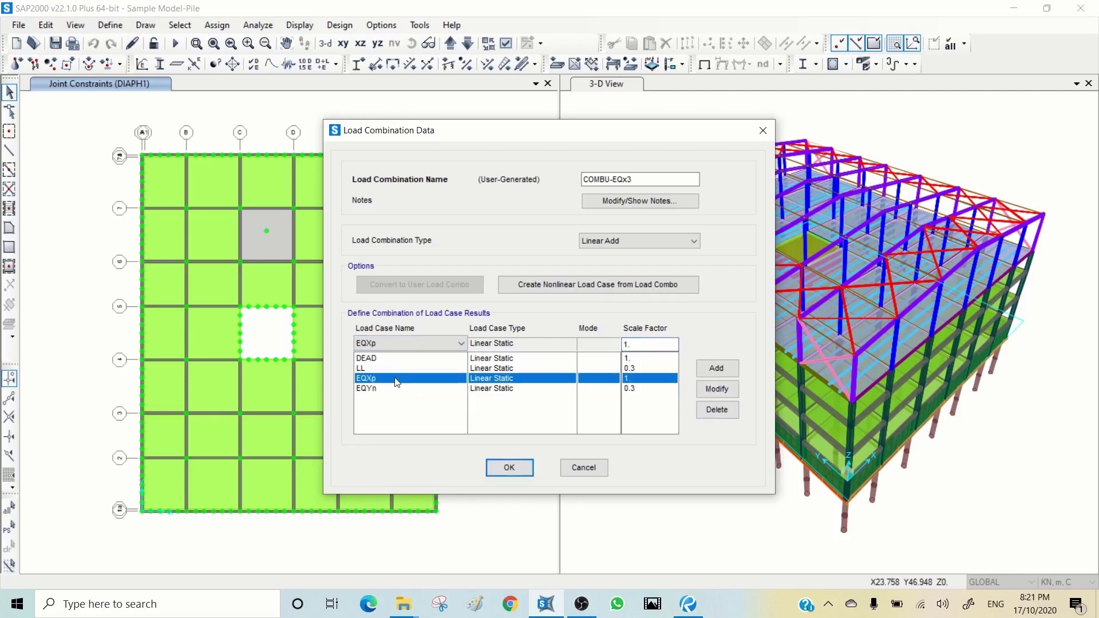
left_click(389, 343)
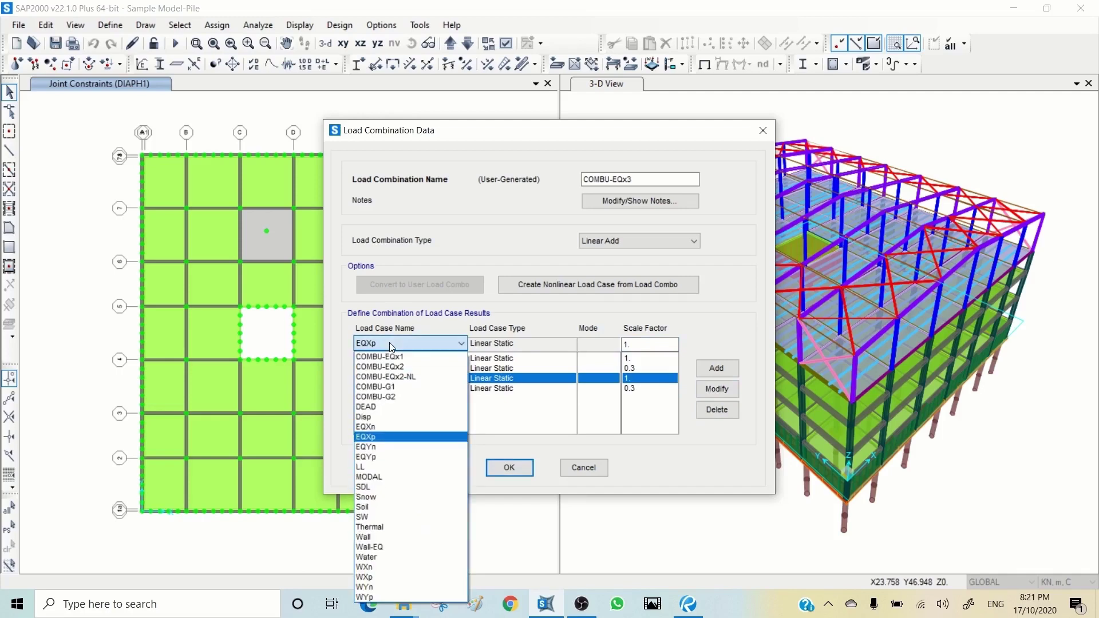
left_click(378, 428)
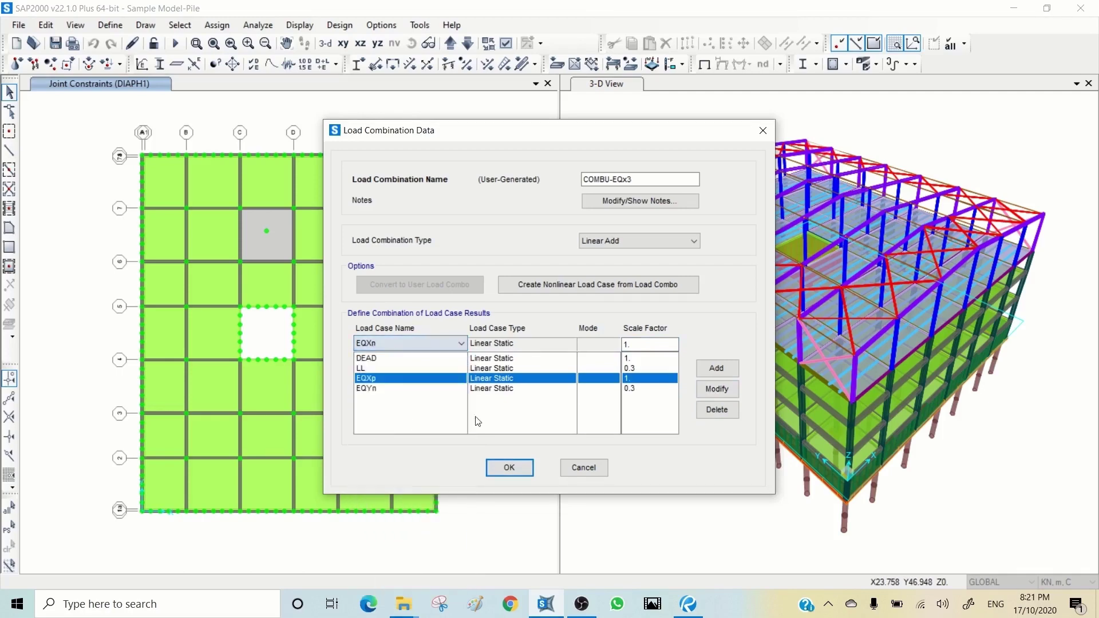
left_click(718, 389)
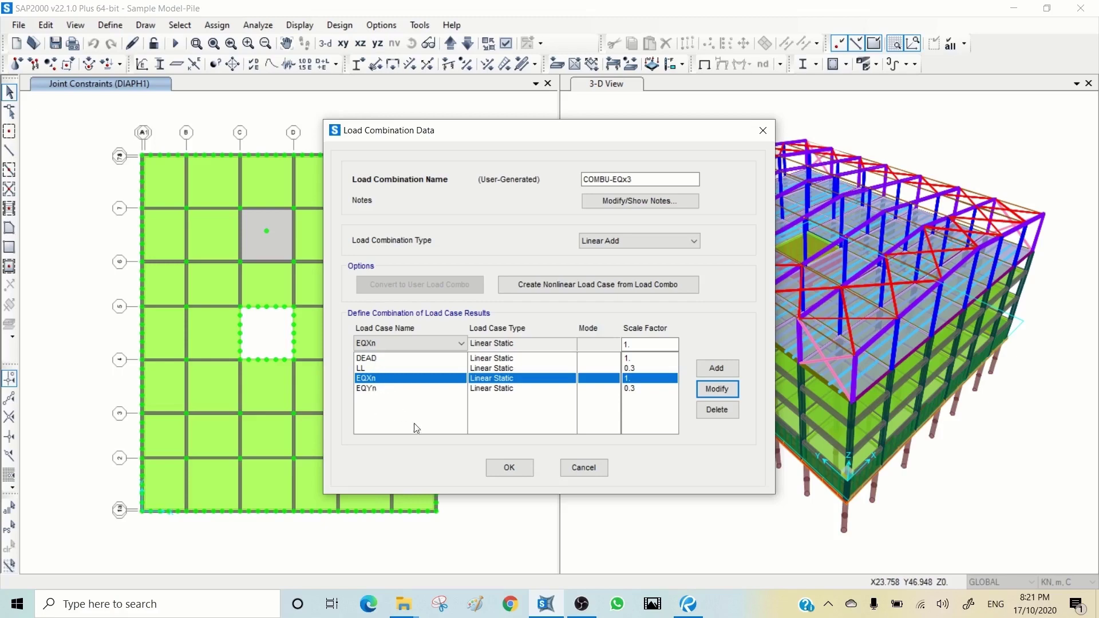
left_click(515, 470)
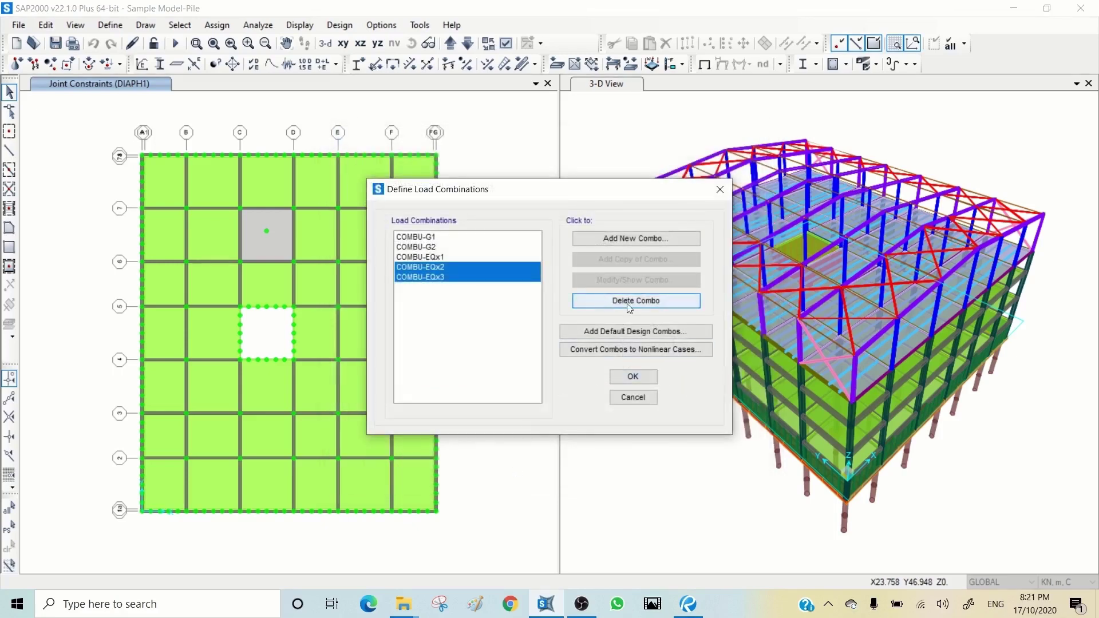
- Create a copy of combination COMBU-EQx3 and name it COMBU-EQx4
left_click(458, 278)
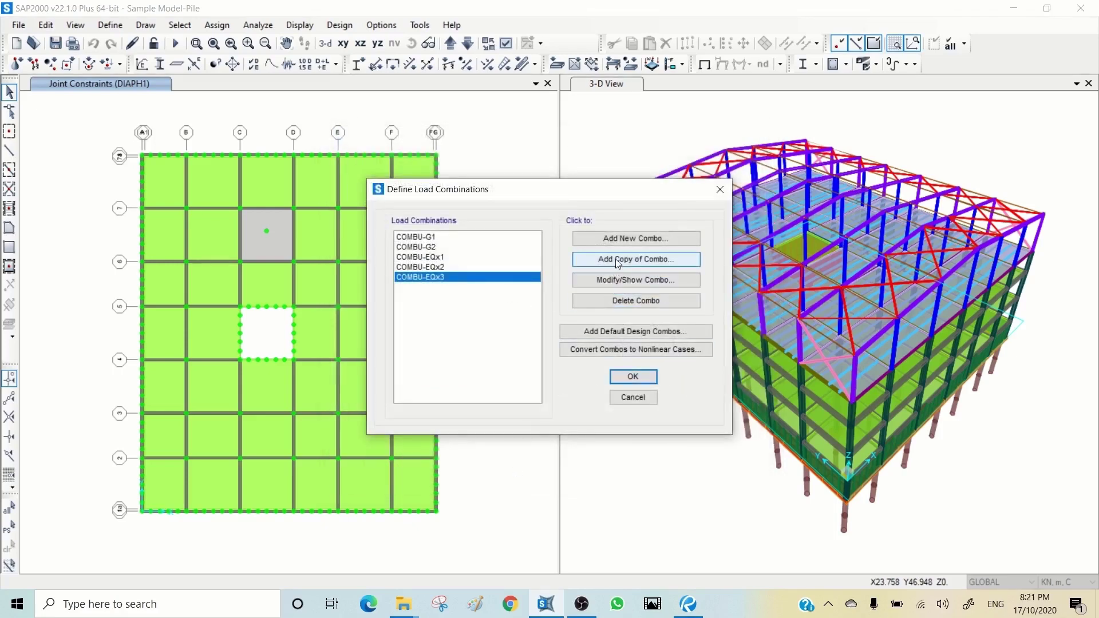
left_click(630, 259)
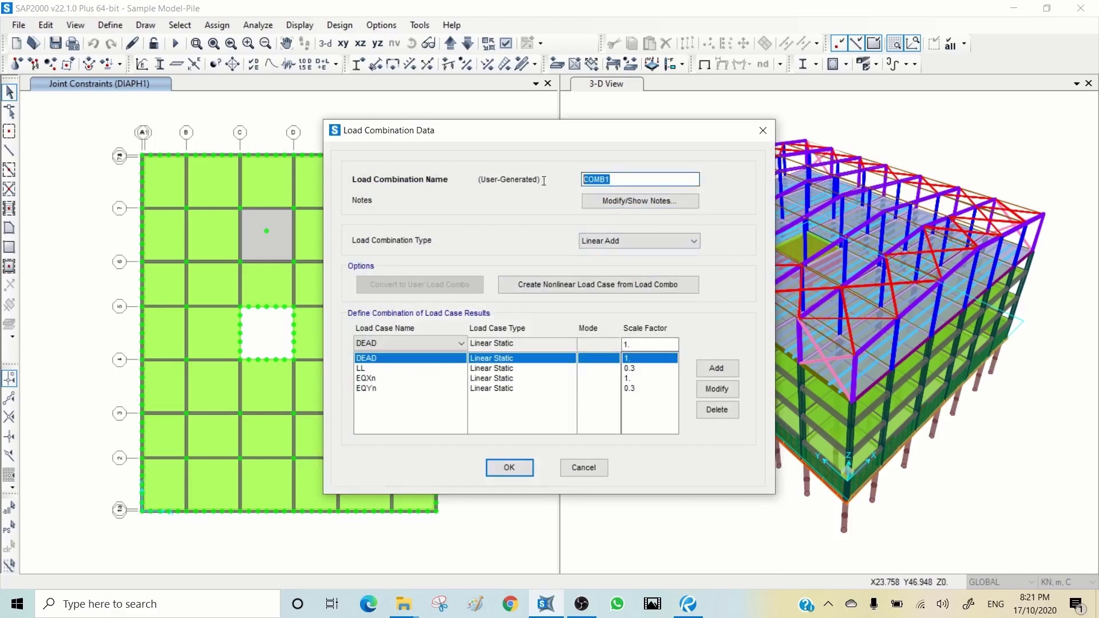
type("COMBU-EQx1")
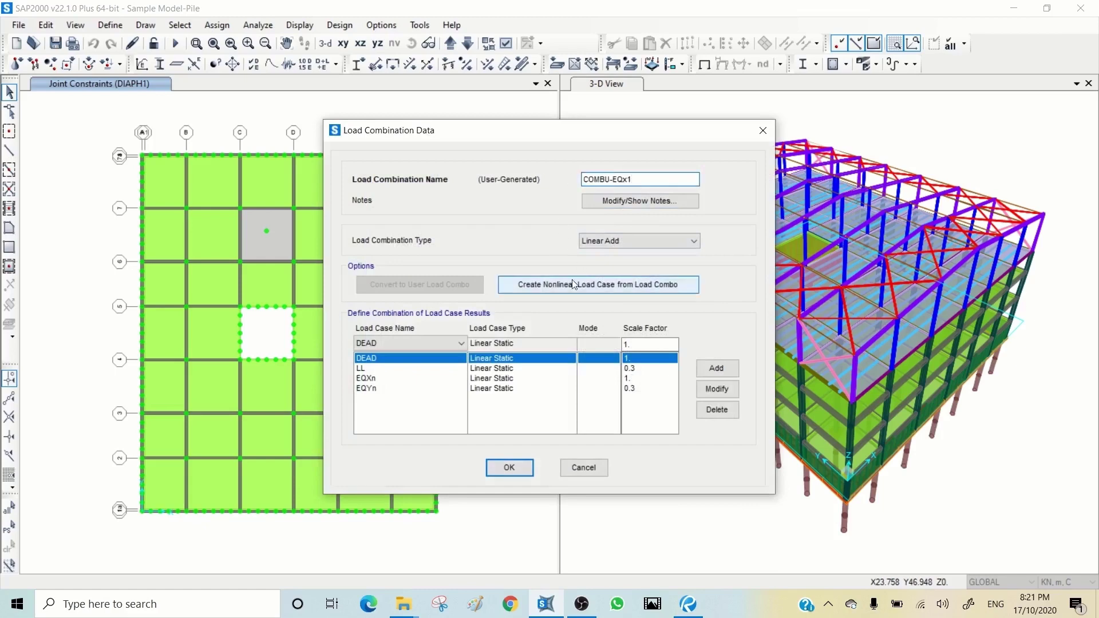
- Set the EQYn scale factor of COMBU-EQx4 to -0.3 and accept the combination
left_click(378, 389)
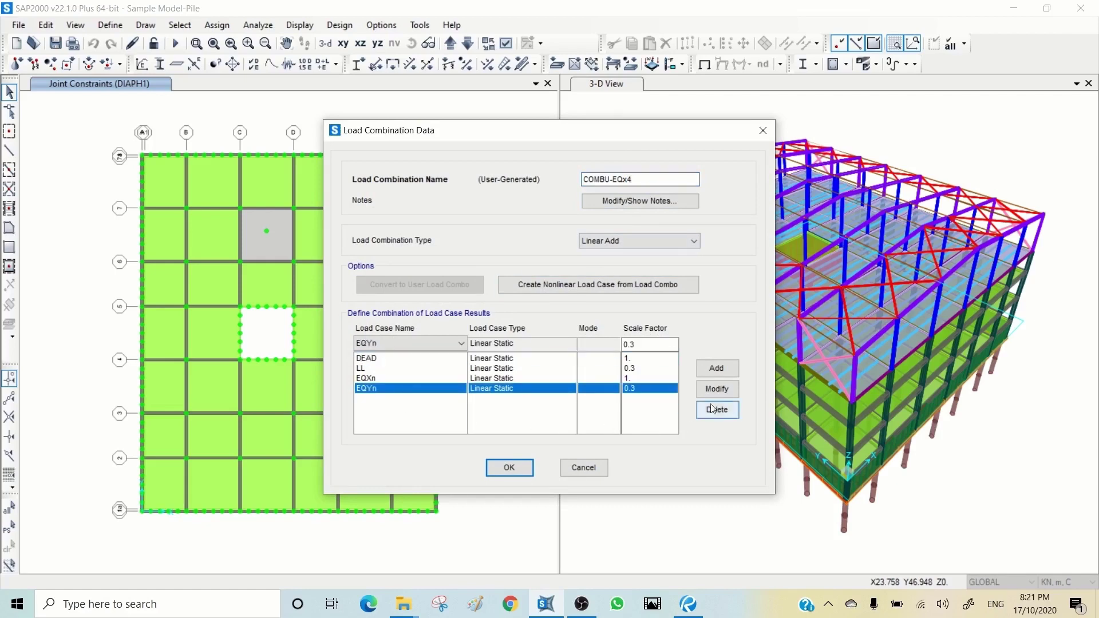
double_click(646, 344)
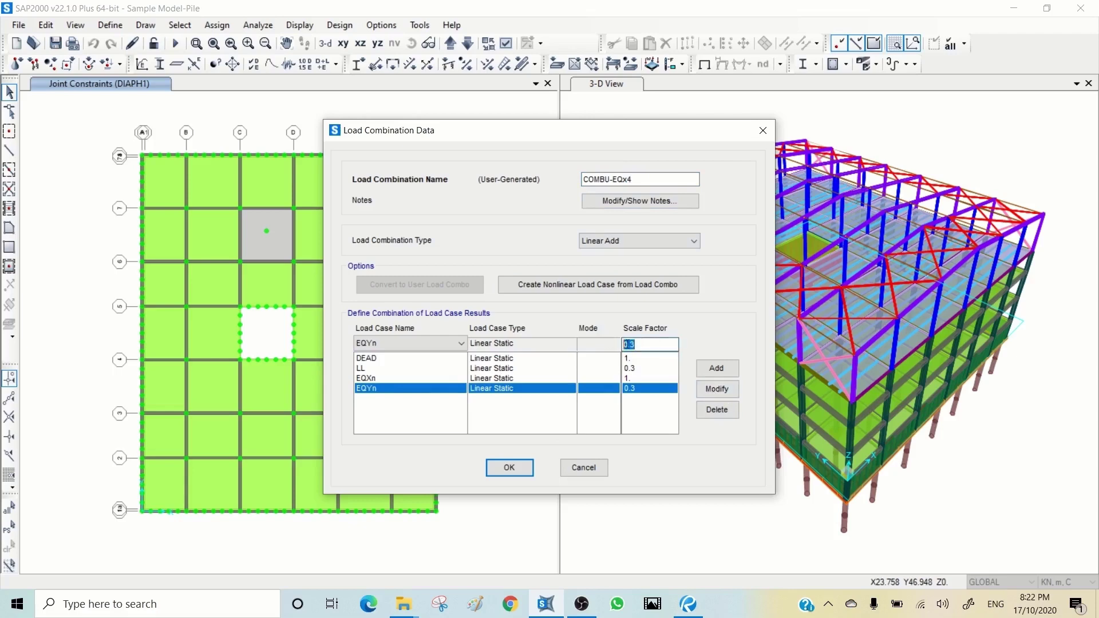
left_click(624, 345)
type("-")
left_click(717, 389)
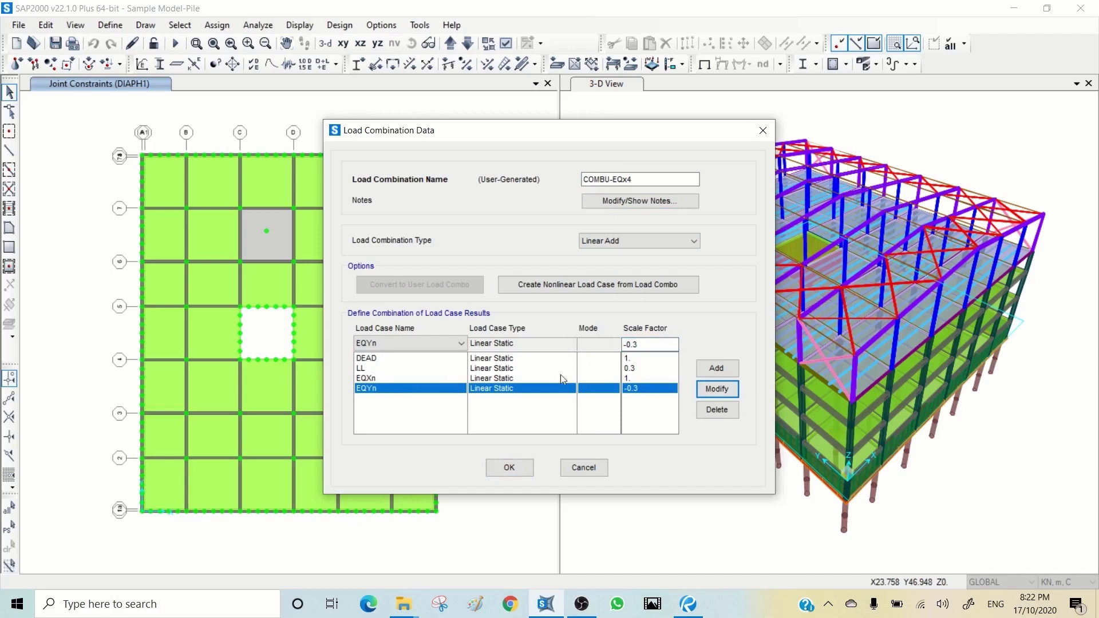
left_click(365, 380)
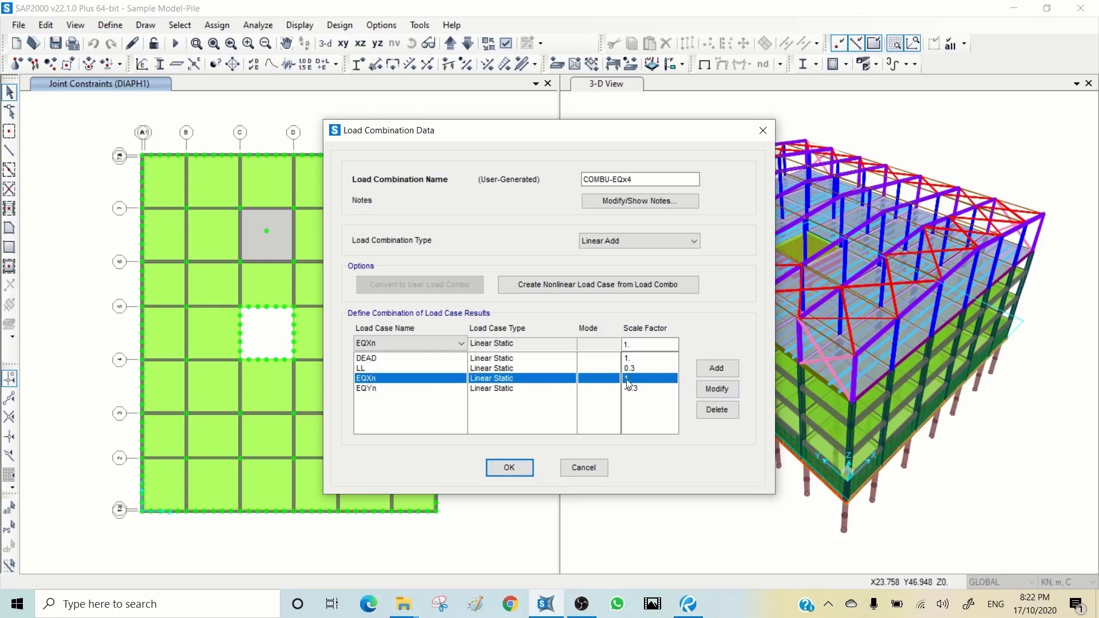
left_click(509, 468)
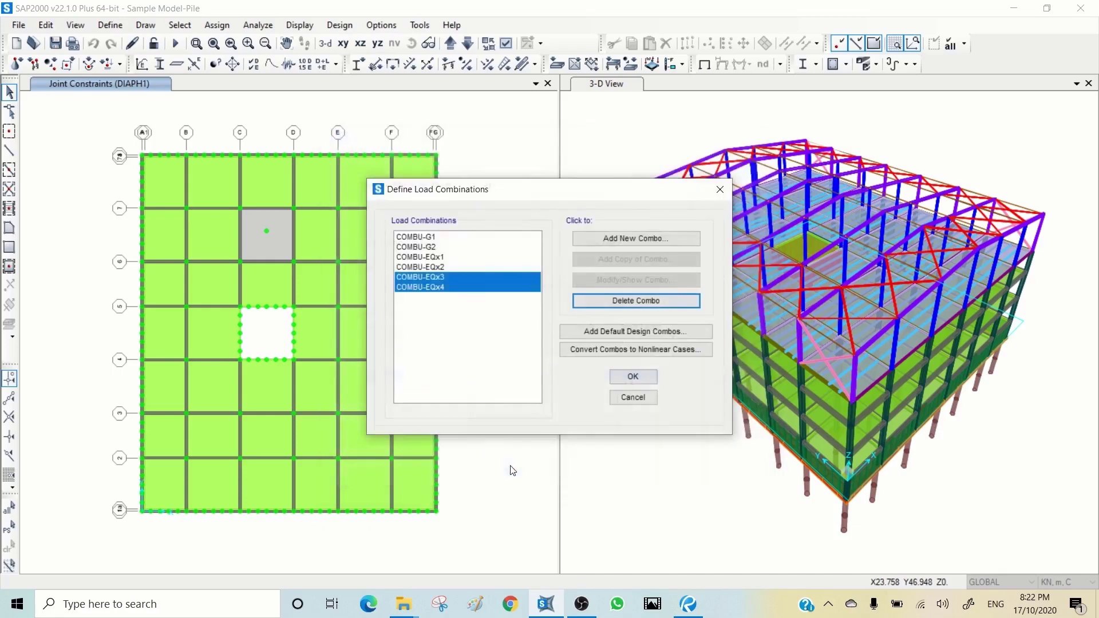
- Create a copy of combination COMBU-EQx1 and name it COMBU-EQx5
left_click(457, 291)
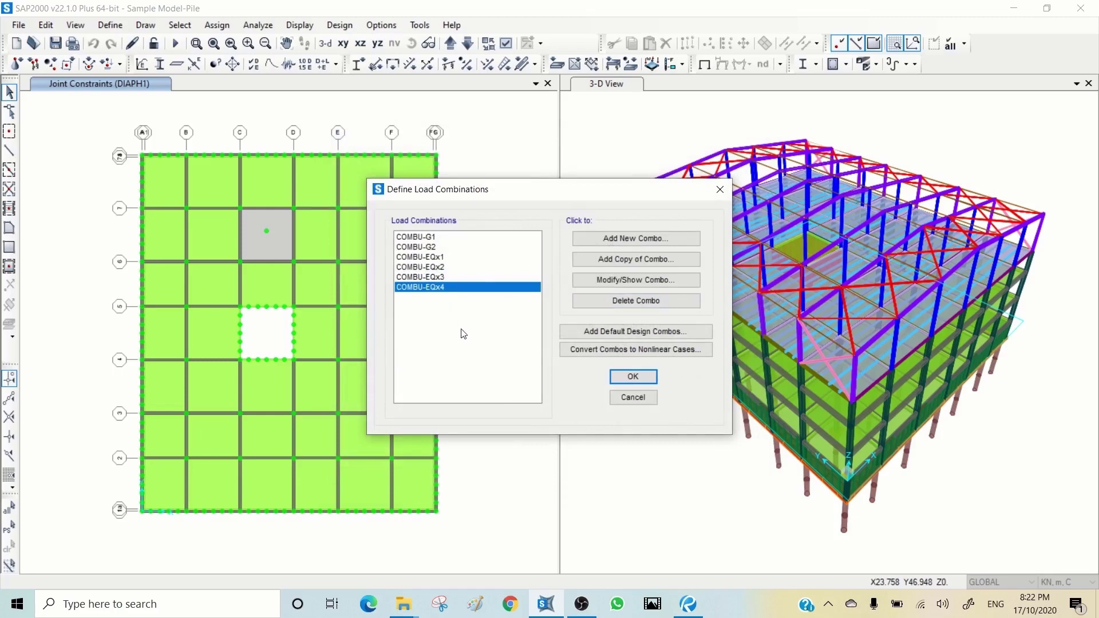
left_click(442, 259)
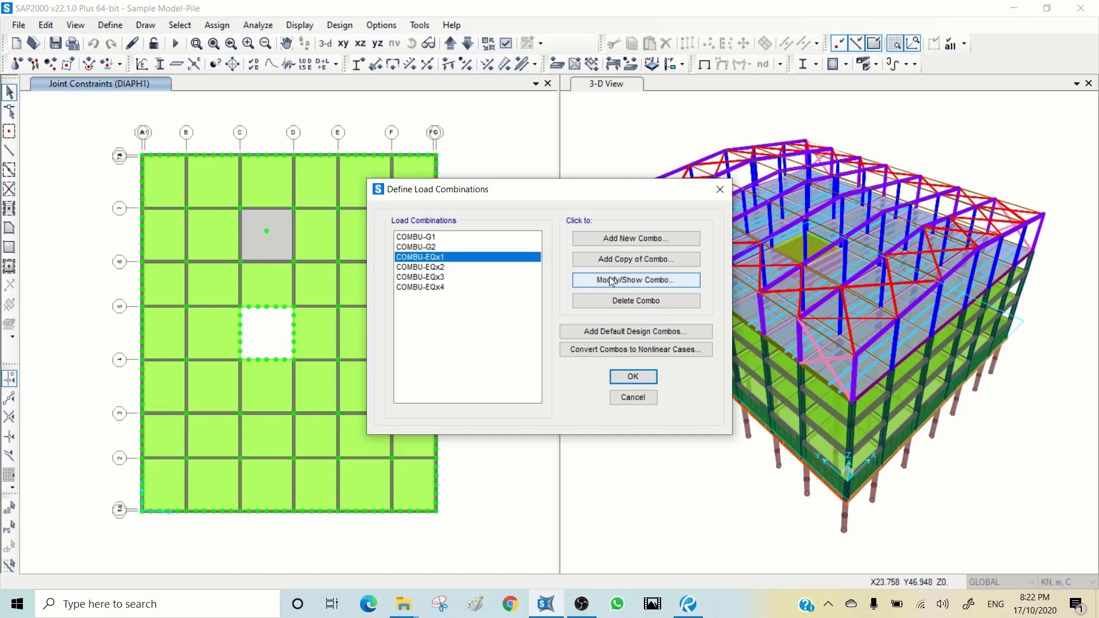
left_click(614, 259)
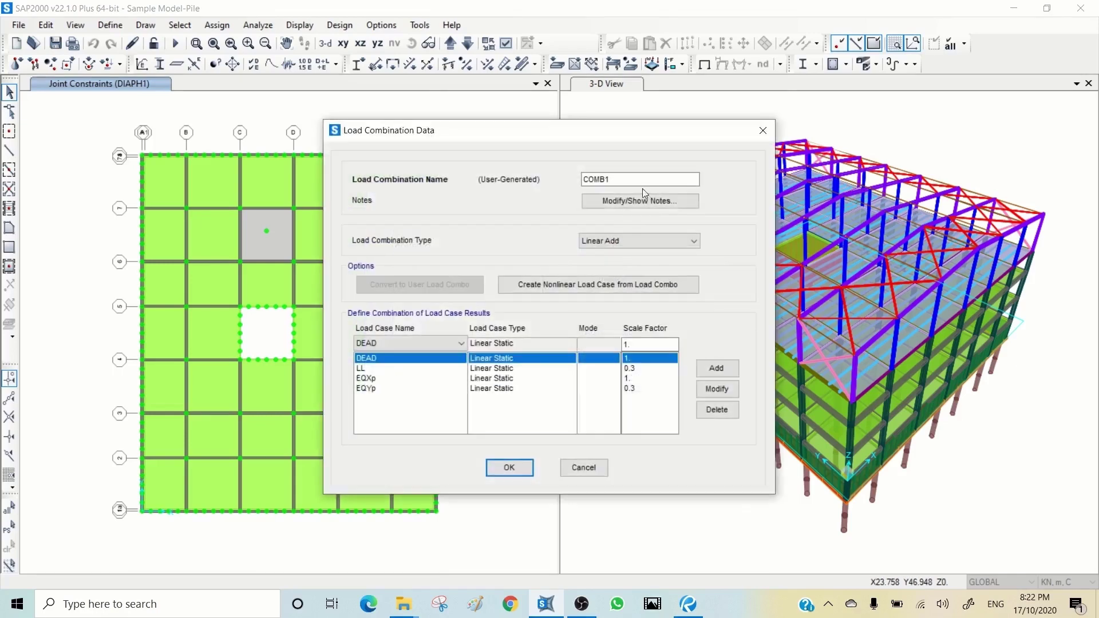
left_click_drag(634, 181, 527, 183)
type("COMBU-EQx1")
left_click_drag(626, 181, 633, 179)
- Set the EQXp scale factor of COMBU-EQx5 to -1 and accept the combination
left_click(383, 378)
double_click(636, 345)
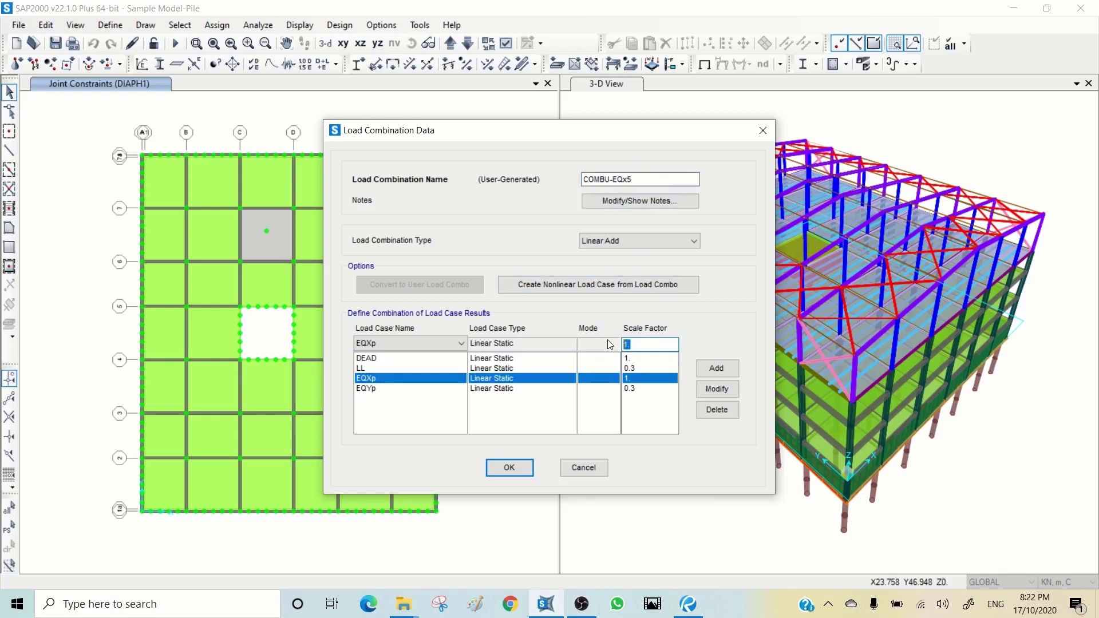
type("-")
left_click(720, 388)
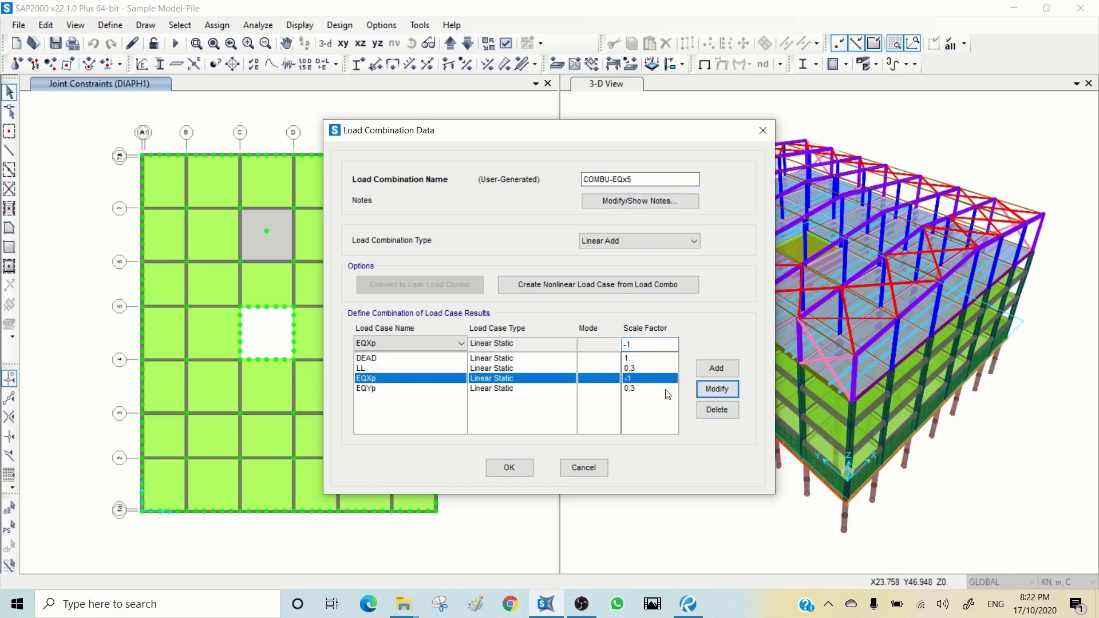
left_click(510, 468)
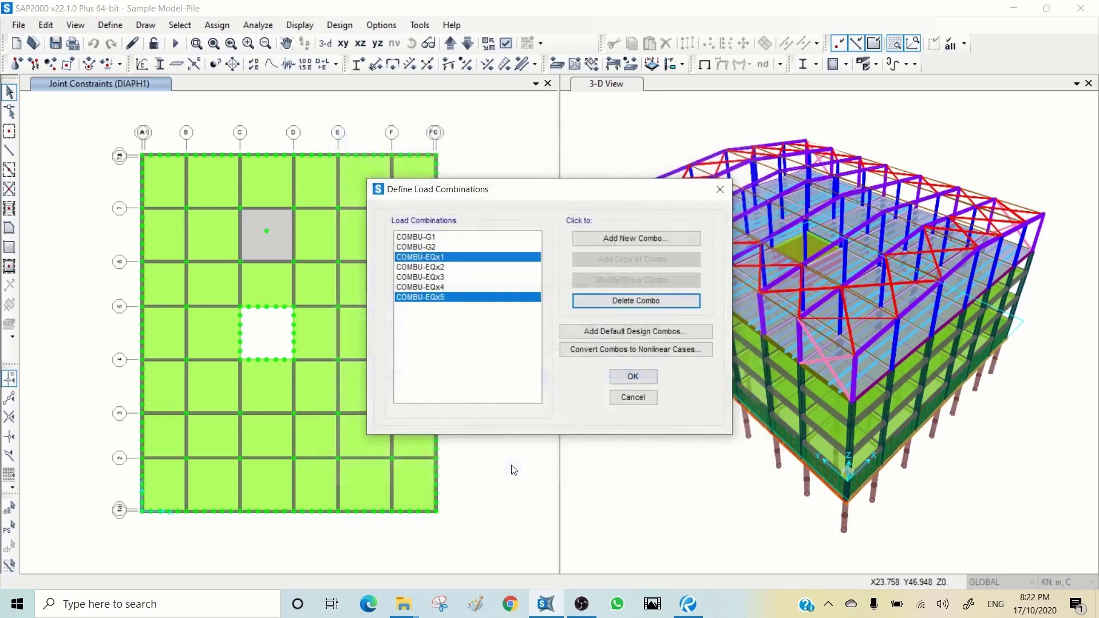
- Create a copy of combination COMBU-EQx2 and name it COMBU-EQx6
left_click(441, 267)
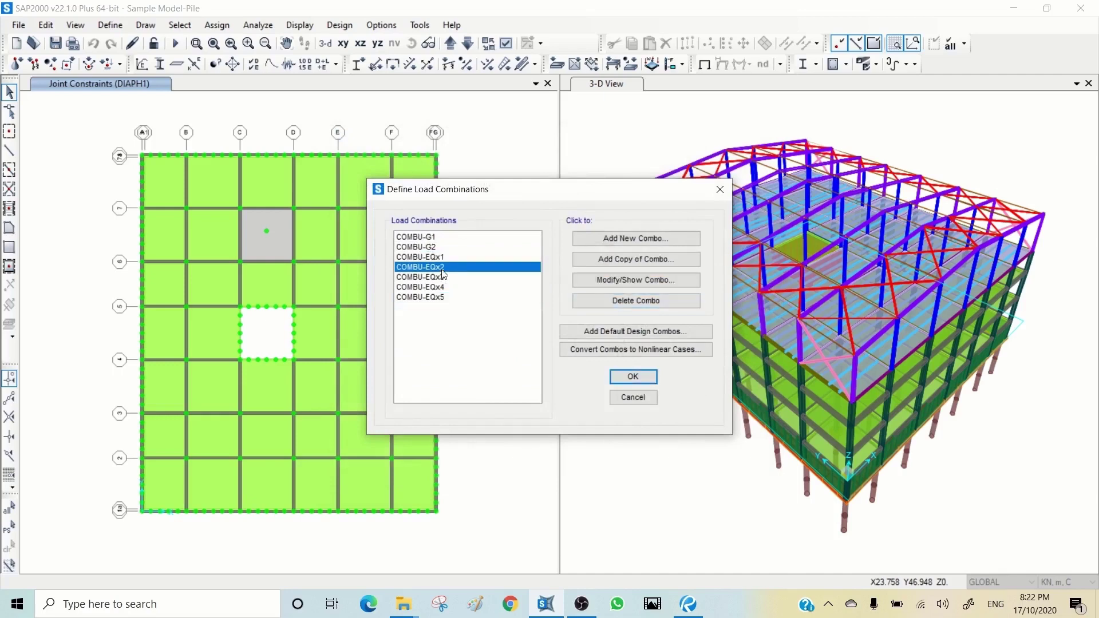
left_click(617, 261)
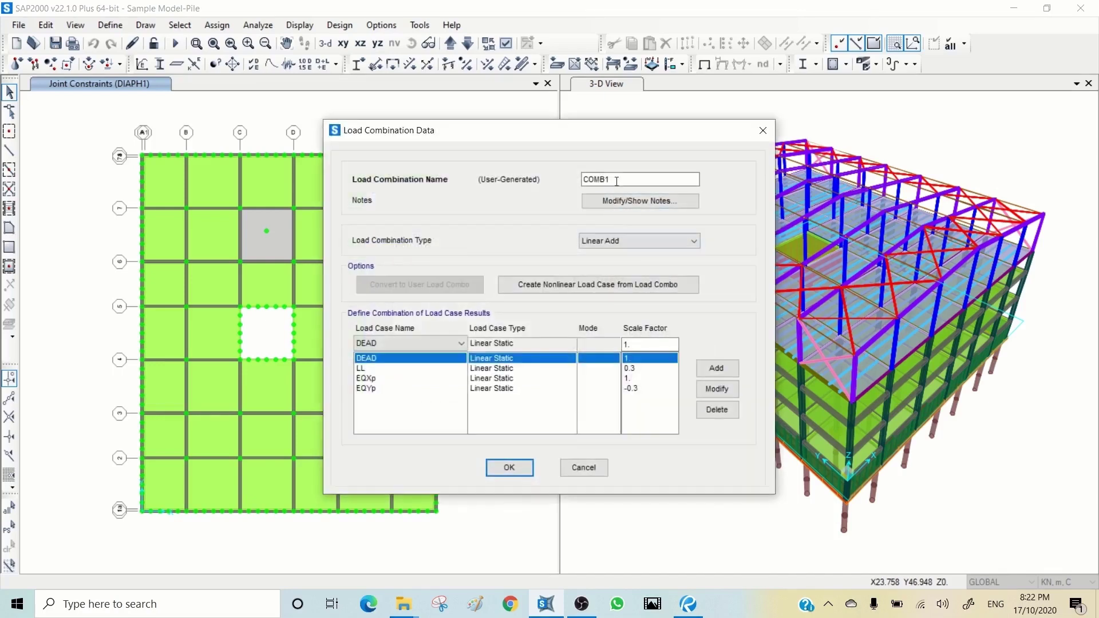
key("ctrl+v")
- Set the EQXp scale factor of COMBU-EQx6 to -1
left_click(631, 377)
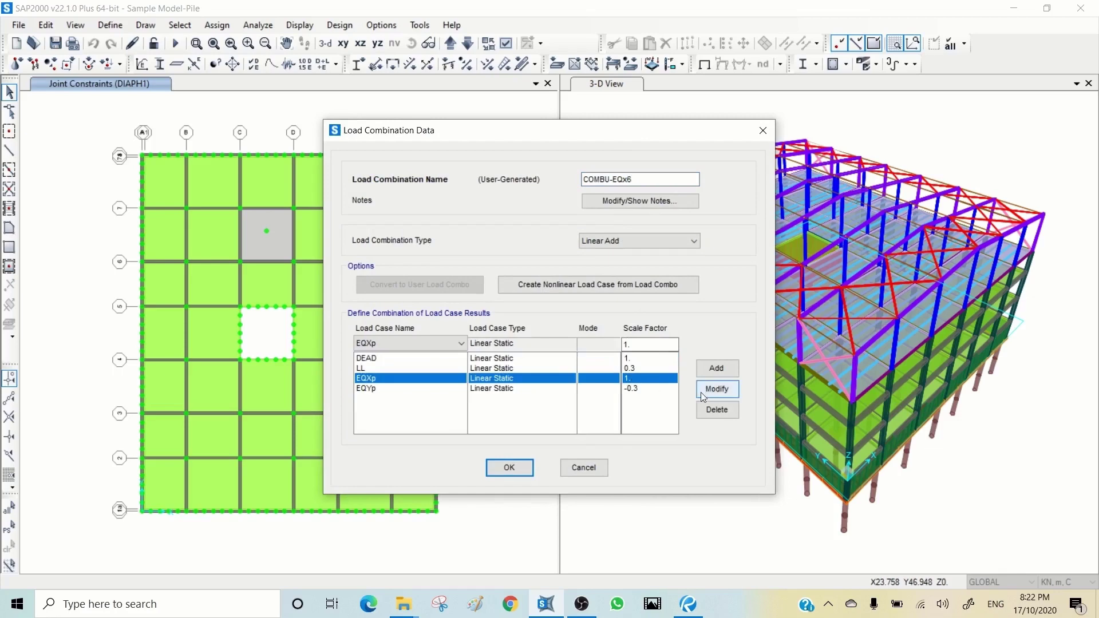
double_click(626, 344)
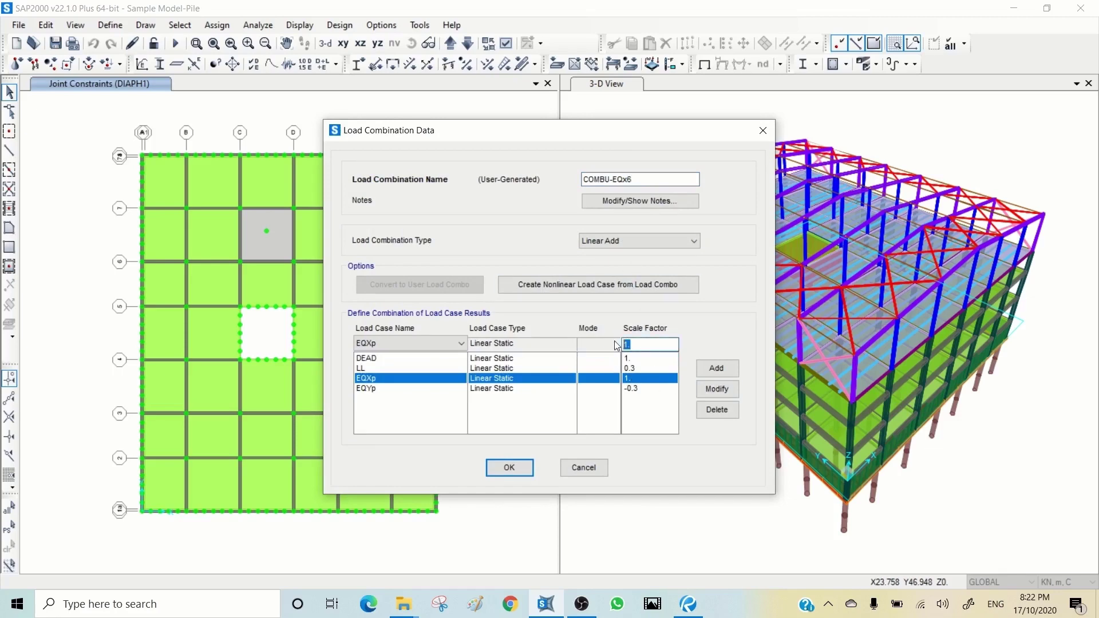
type("-1")
left_click(713, 390)
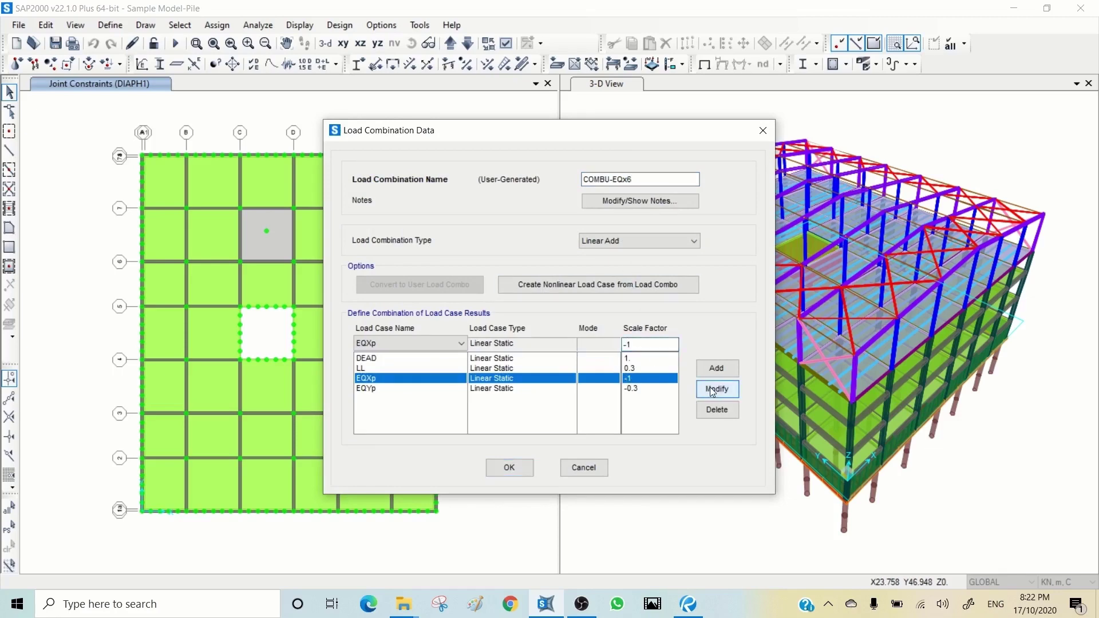
- Accept COMBU-EQx6, then create a copy of combination COMBU-EQx4 and name it COMBU-EQx8
left_click(510, 467)
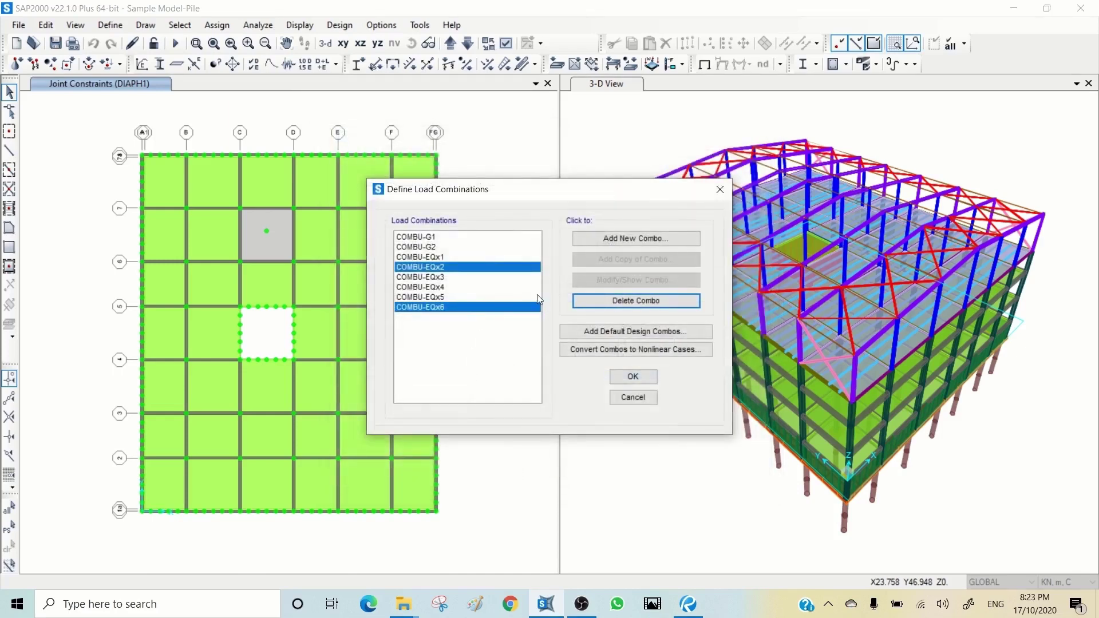
left_click(444, 288)
left_click(627, 265)
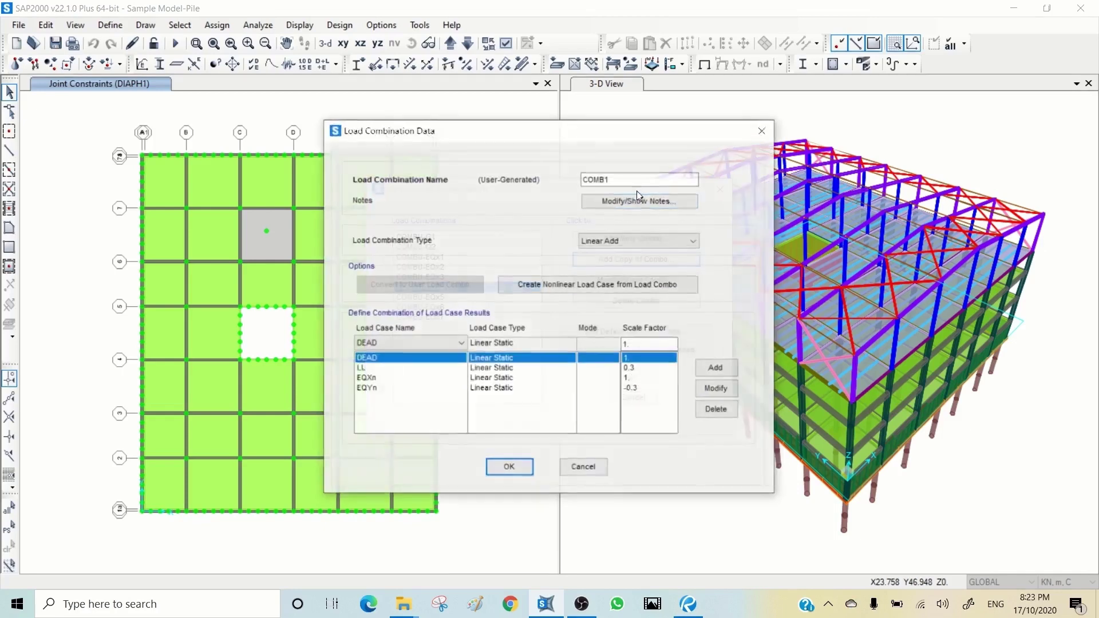
key("ctrl+v")
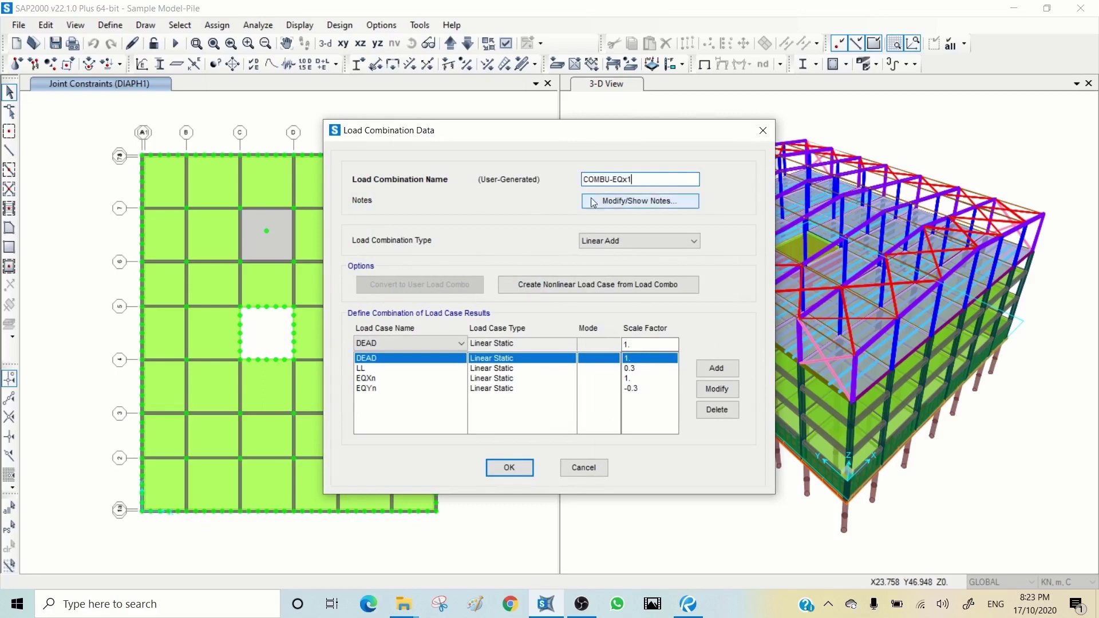
left_click_drag(627, 179, 631, 179)
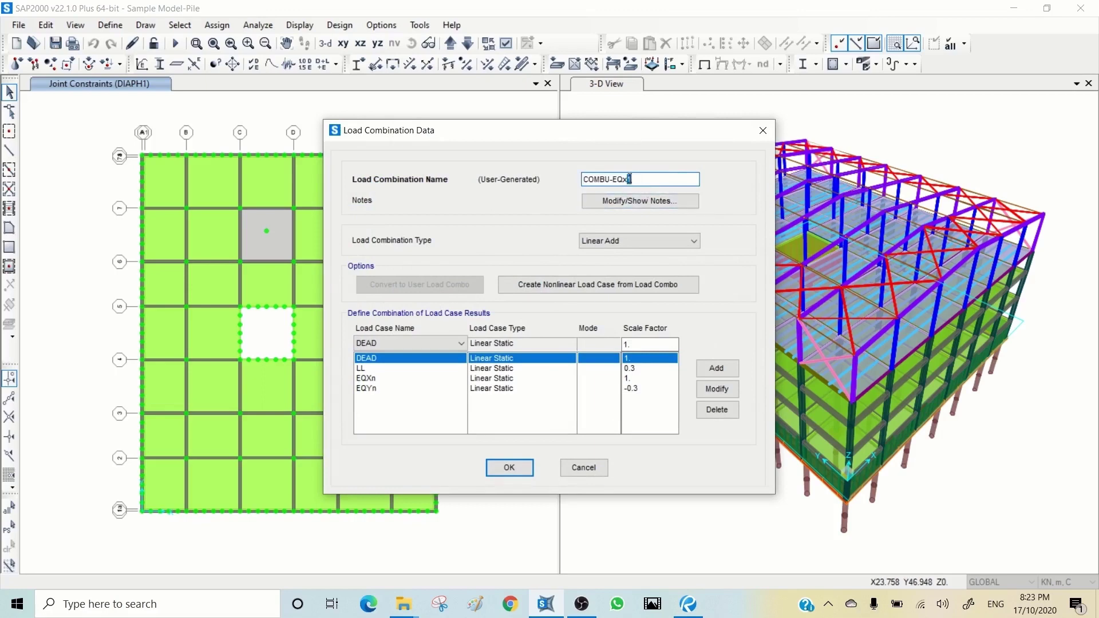
- Set the EQXn scale factor of COMBU-EQx8 to -1 and accept the combination
left_click(376, 380)
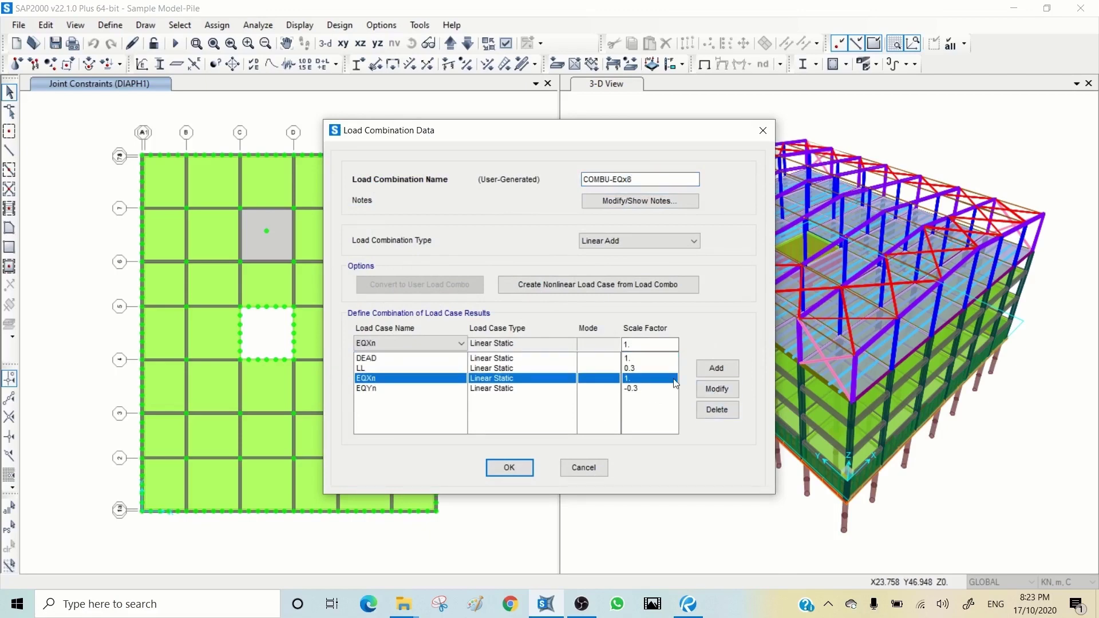
left_click_drag(642, 341, 582, 339)
type("-1")
left_click(717, 388)
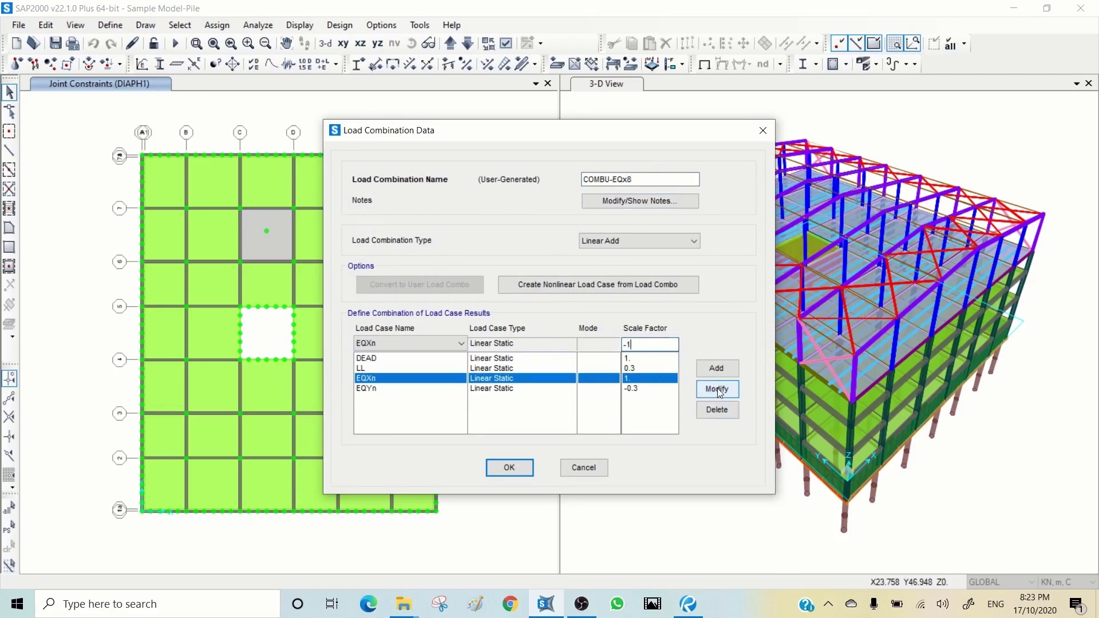
left_click(509, 468)
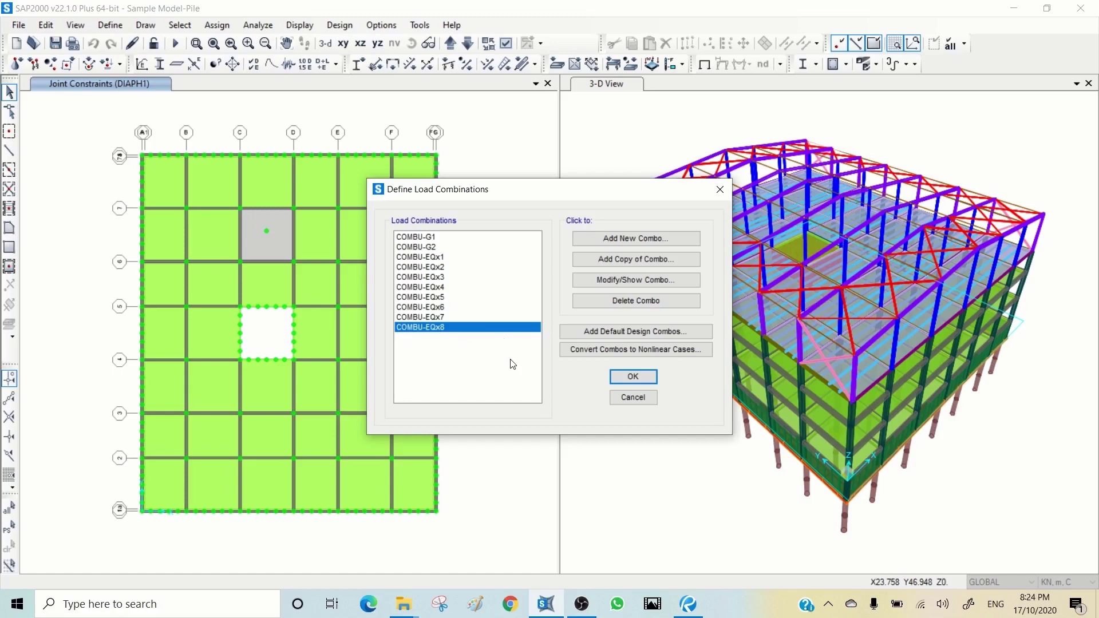
- Create a new load combination and name it COMBU-Wx1
left_click(629, 240)
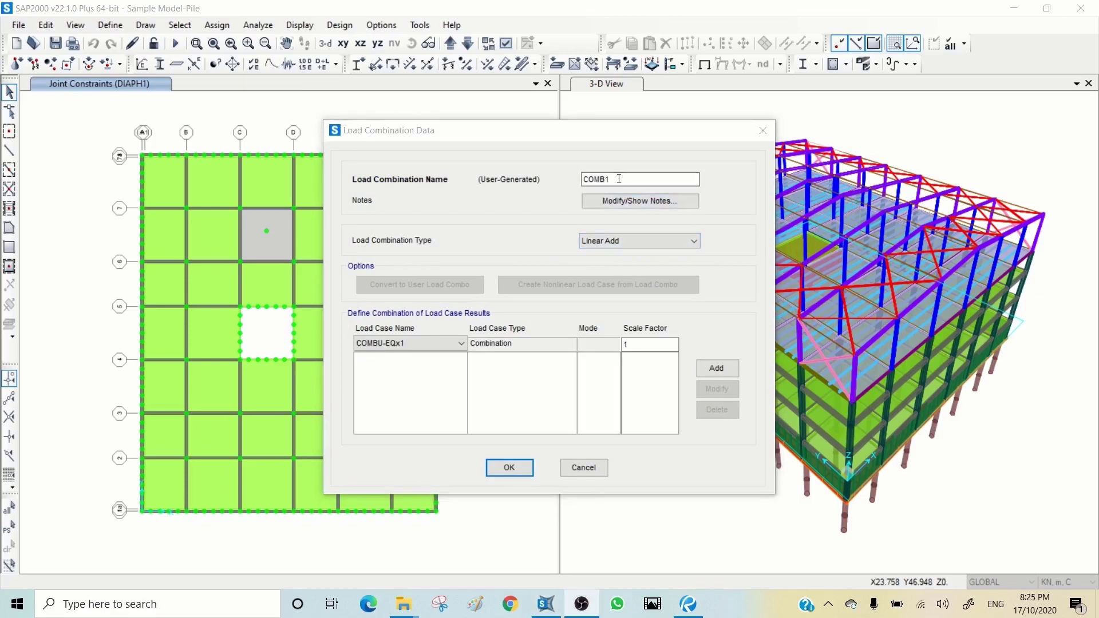
left_click(601, 177)
left_click_drag(607, 178, 620, 178)
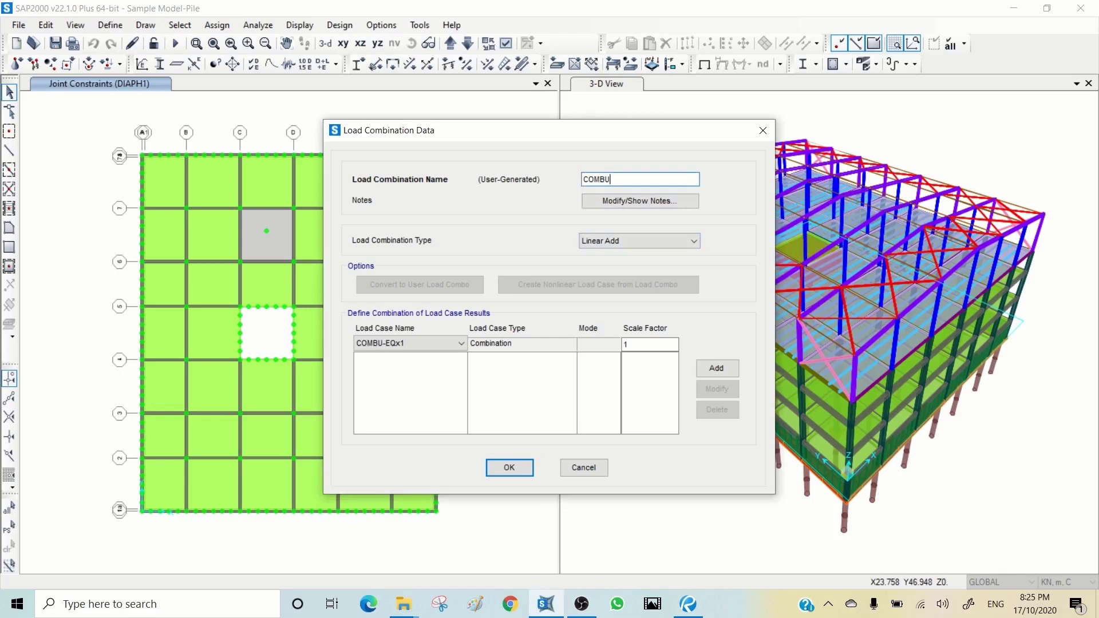
type("U-Wx1")
- Add the DEAD load case with scale factor 1.2 and the LL load case with scale factor 0.4 to COMBU-Wx1
left_click(423, 344)
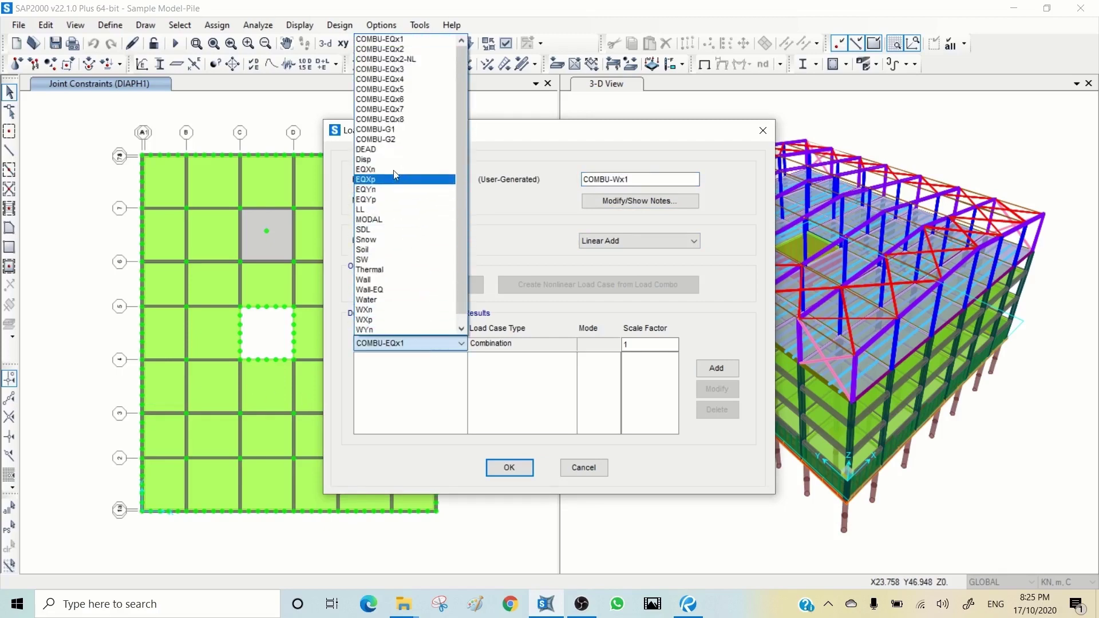
left_click(382, 150)
left_click(639, 343)
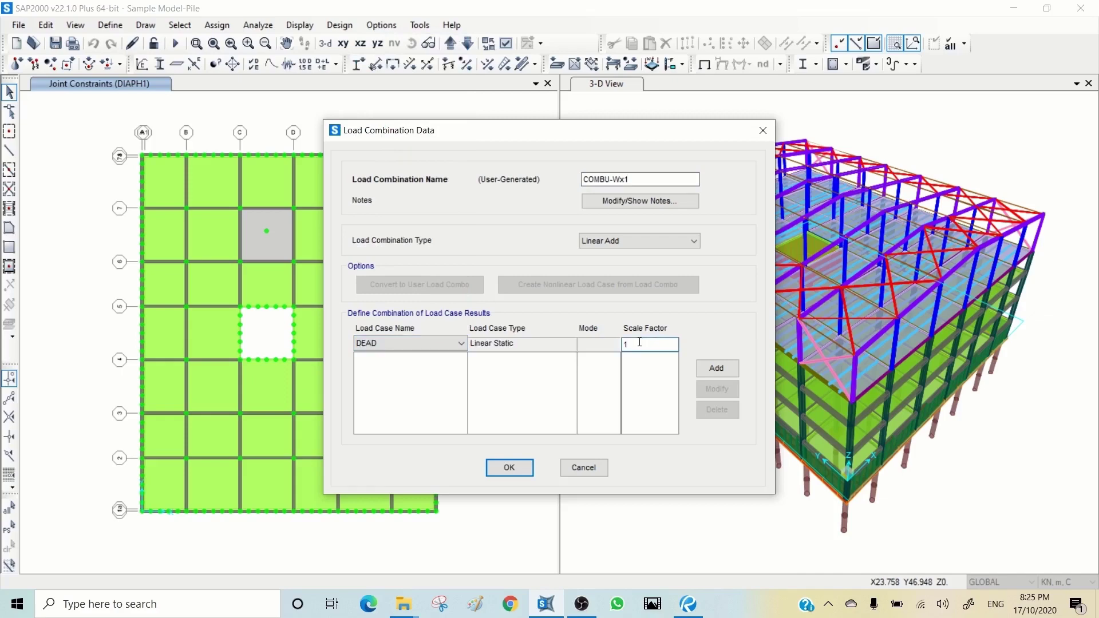
type(".2")
left_click(708, 371)
left_click(417, 342)
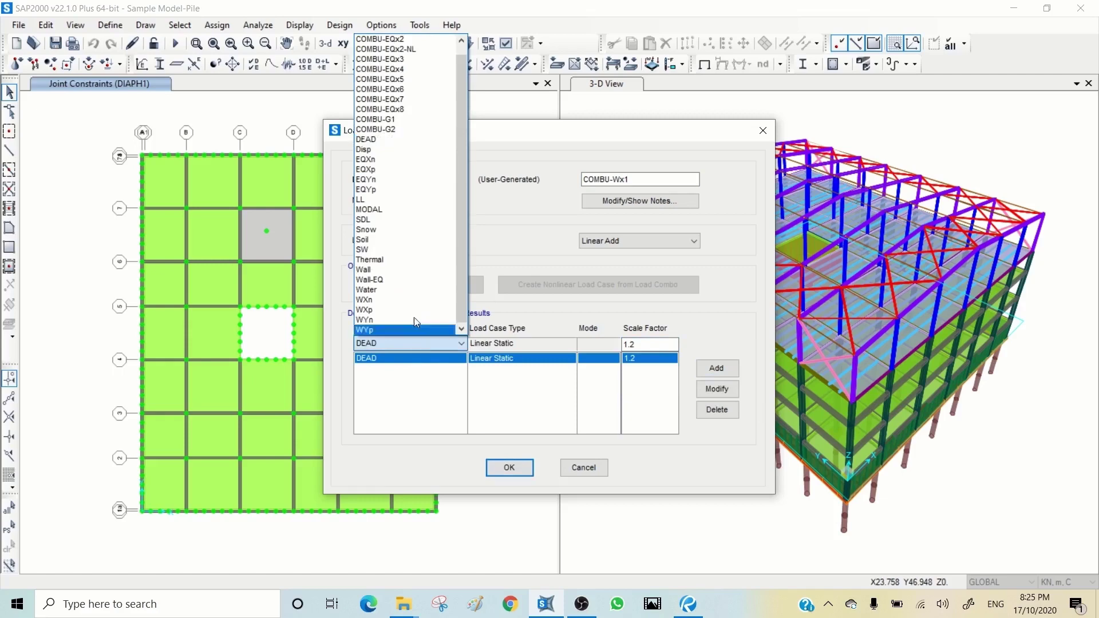
left_click(394, 200)
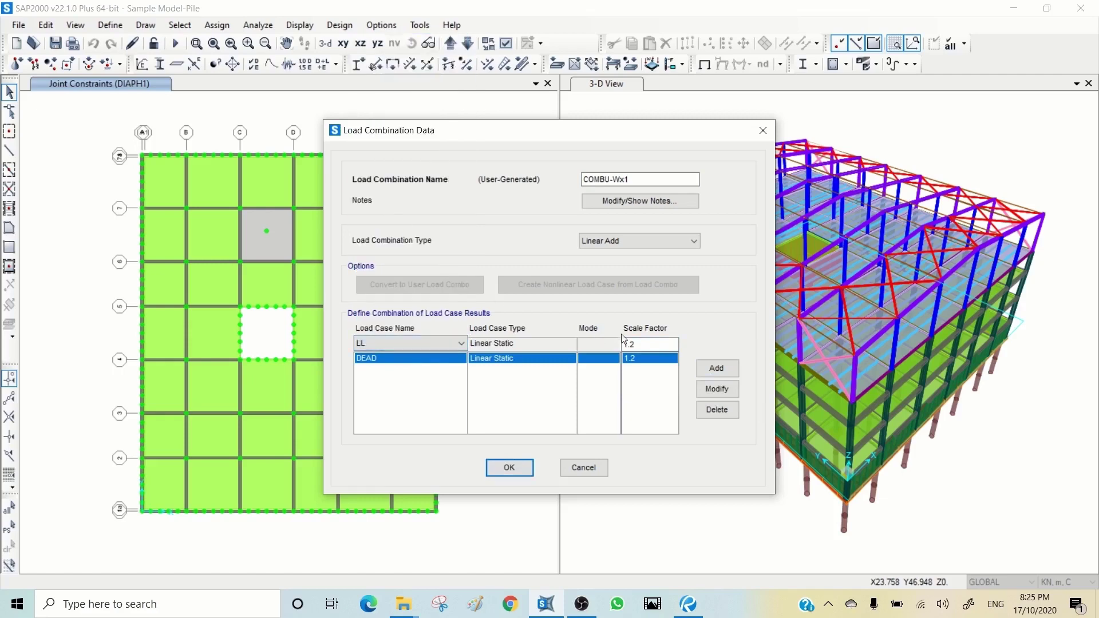
double_click(625, 343)
type("0.4")
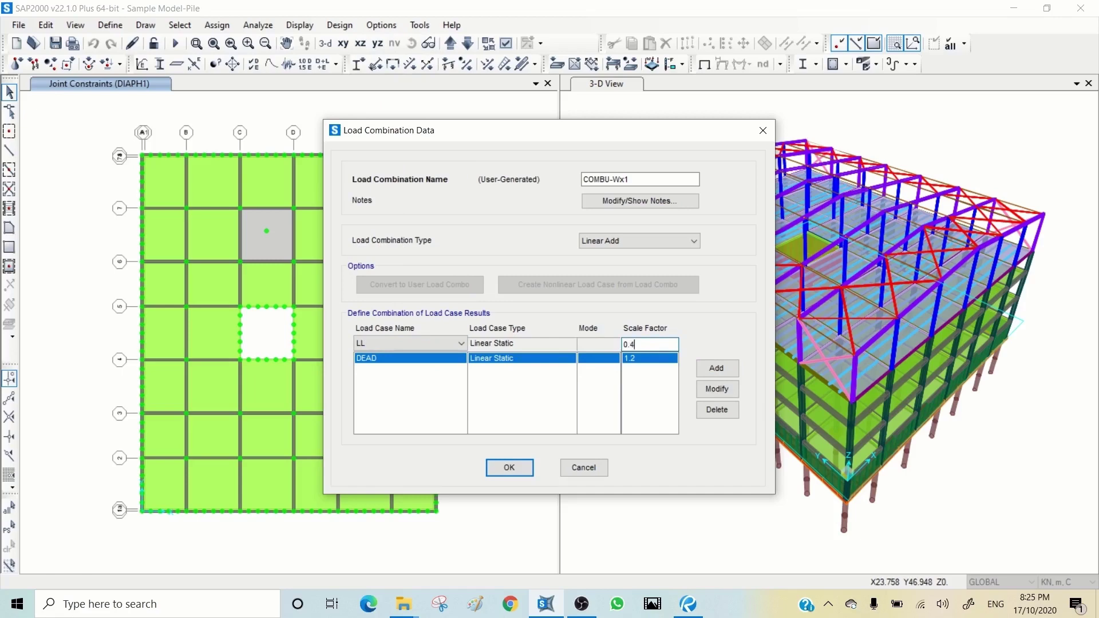
left_click(719, 369)
- Add the WXp load case to COMBU-Wx1 with a scale factor of 1
left_click(394, 345)
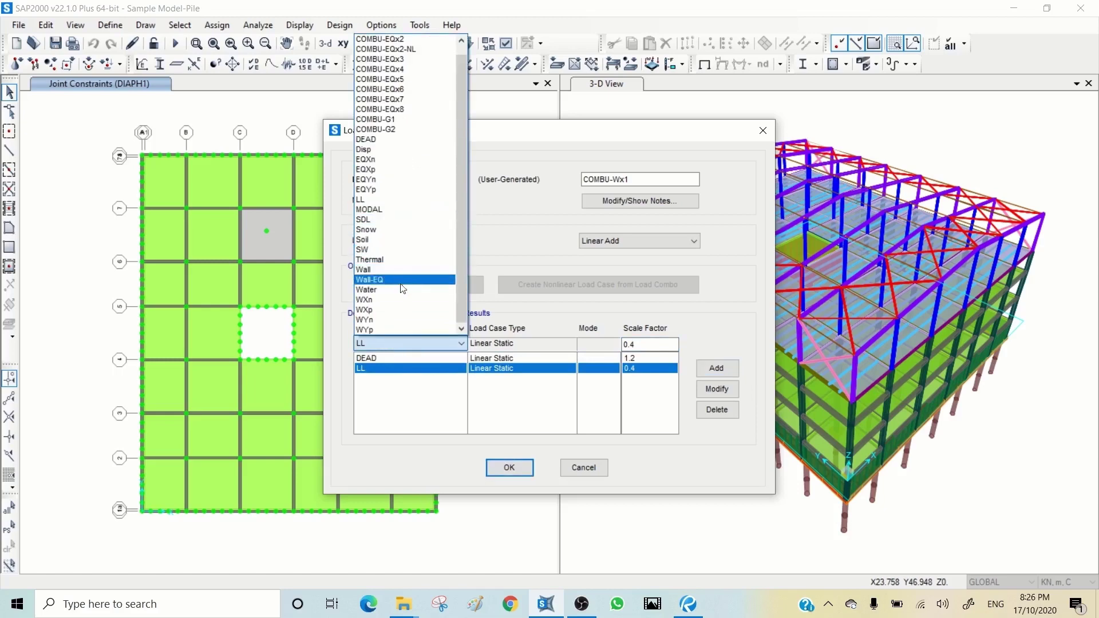
left_click(388, 310)
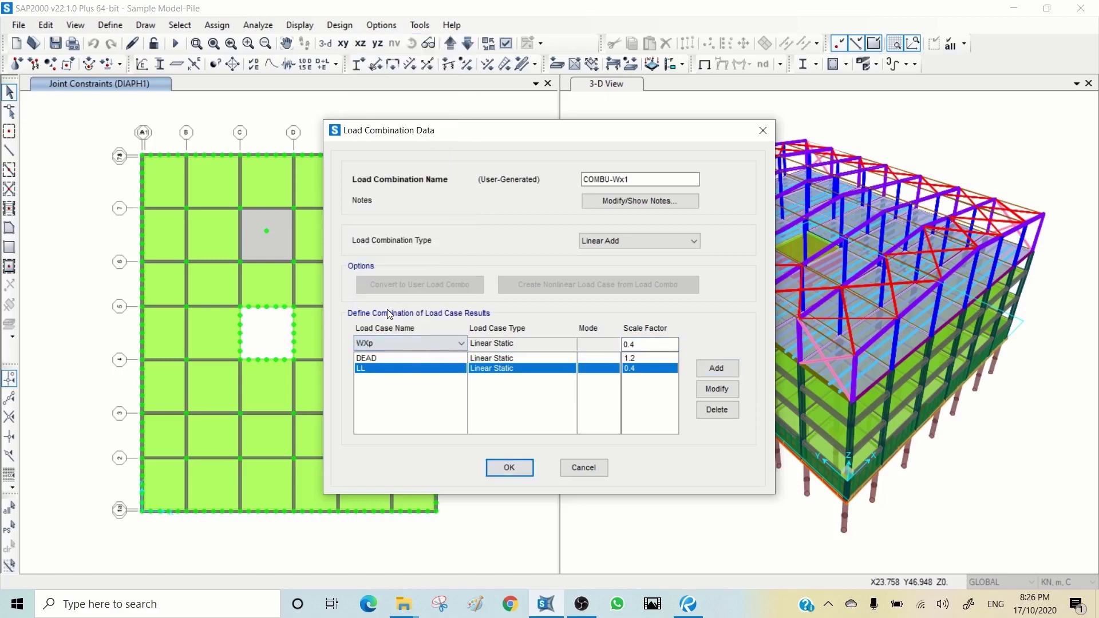
left_click_drag(659, 344, 597, 350)
type("1")
left_click(714, 371)
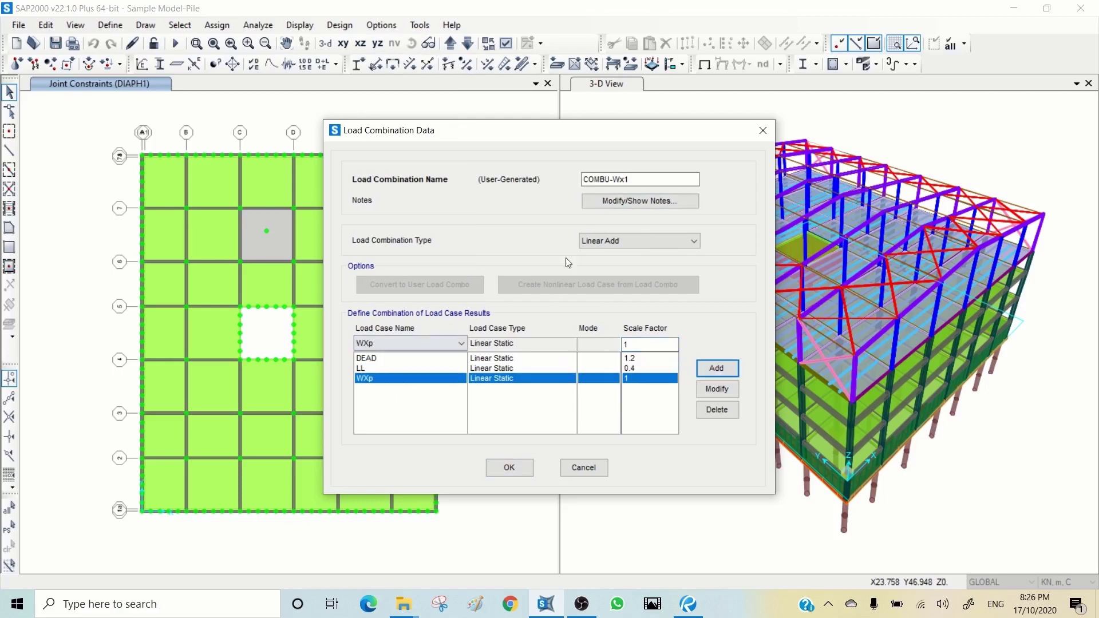
- Copy the combination name COMBU-Wx1 to the clipboard and accept the combination
left_click_drag(635, 179, 558, 177)
key("ctrl+c")
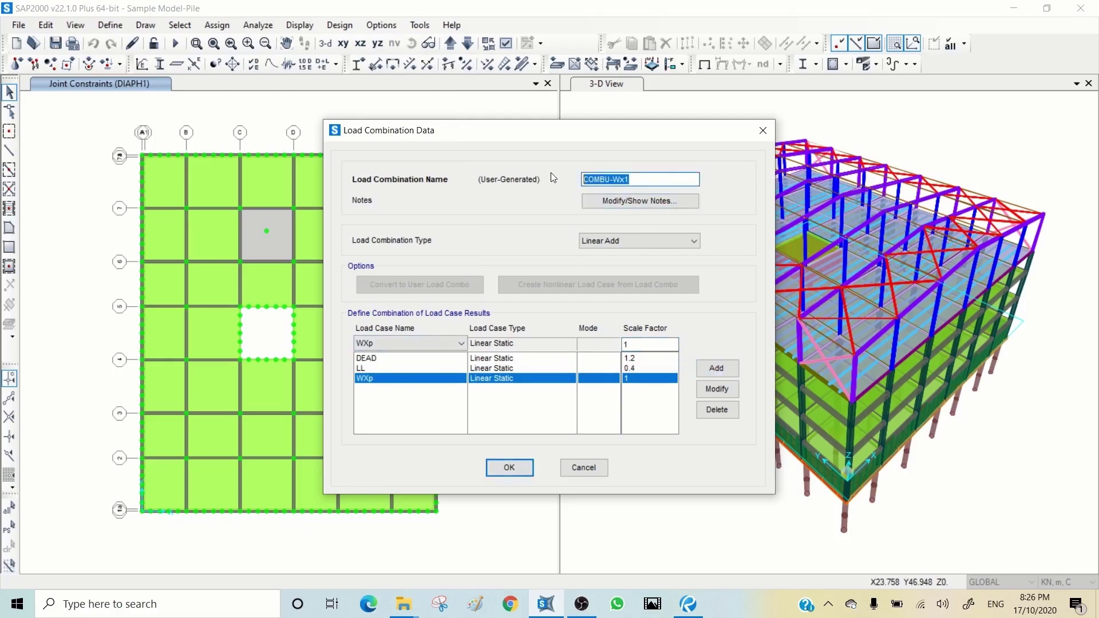
left_click(509, 467)
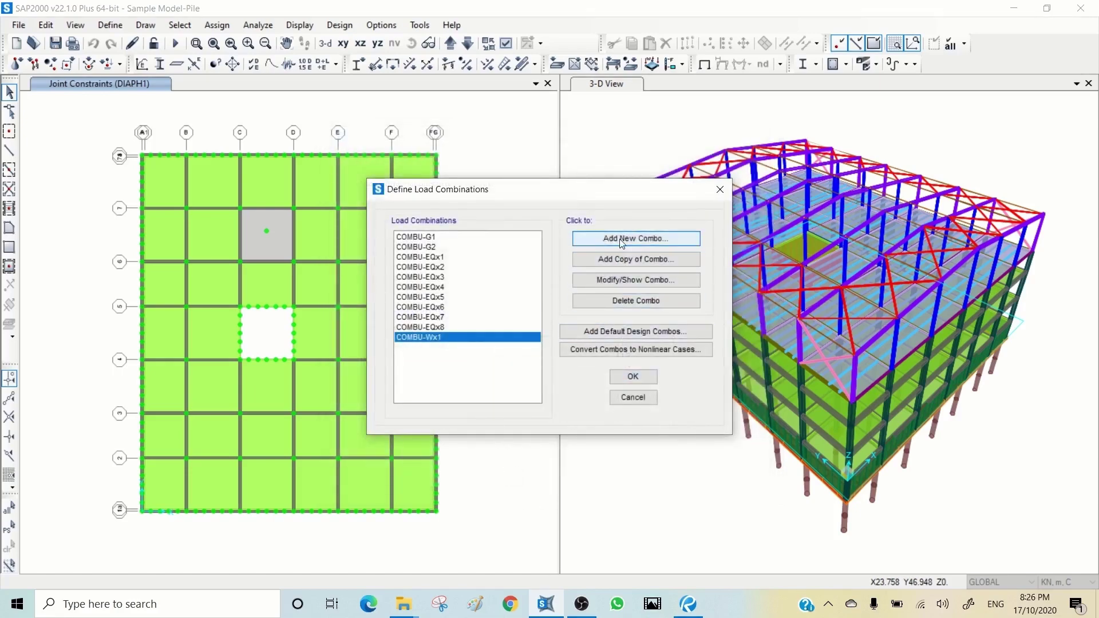
- Create a copy of combination COMBU-Wx1 and name it COMBU-Wx2
left_click(628, 265)
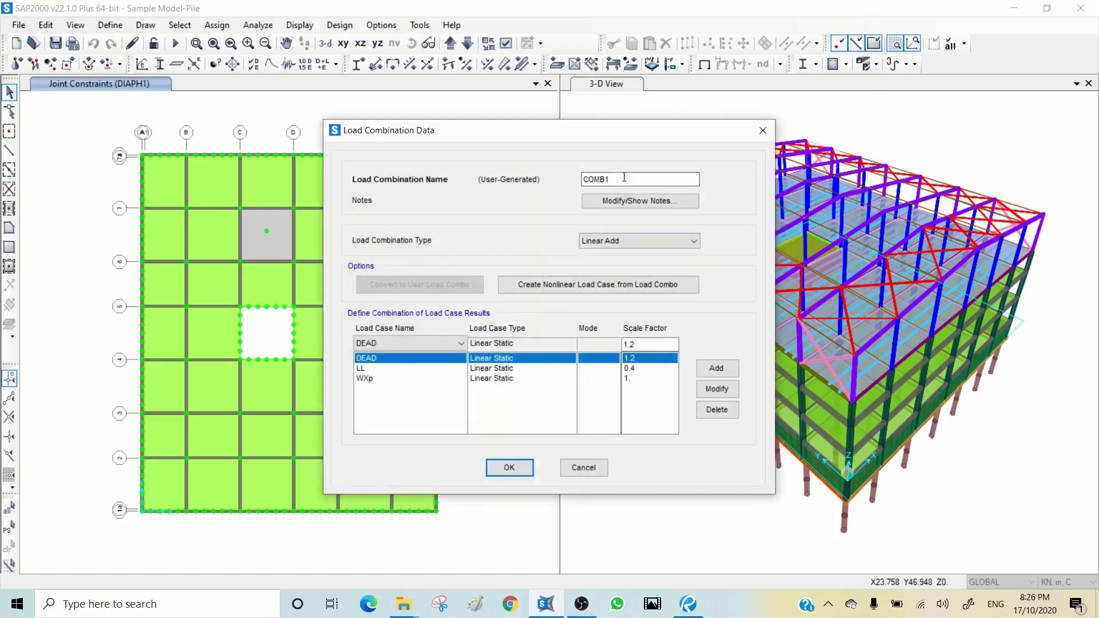
key("ctrl+v")
key("BackSpace")
type("2")
- Replace the WXp load case in COMBU-Wx2 with WXn and accept the combination
left_click(394, 380)
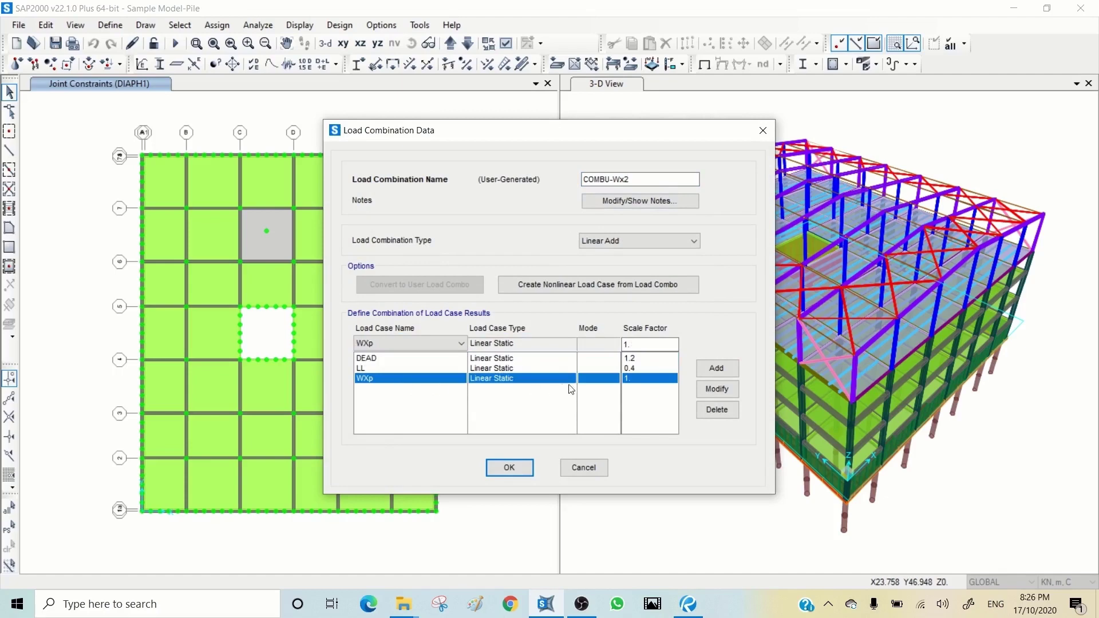
left_click(406, 342)
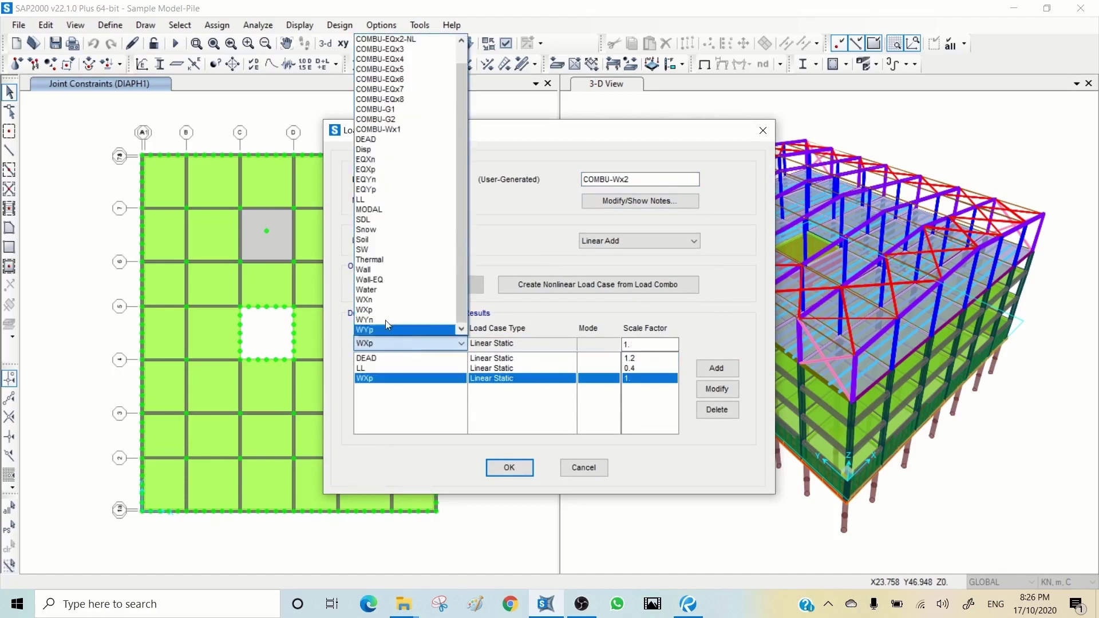
left_click(375, 300)
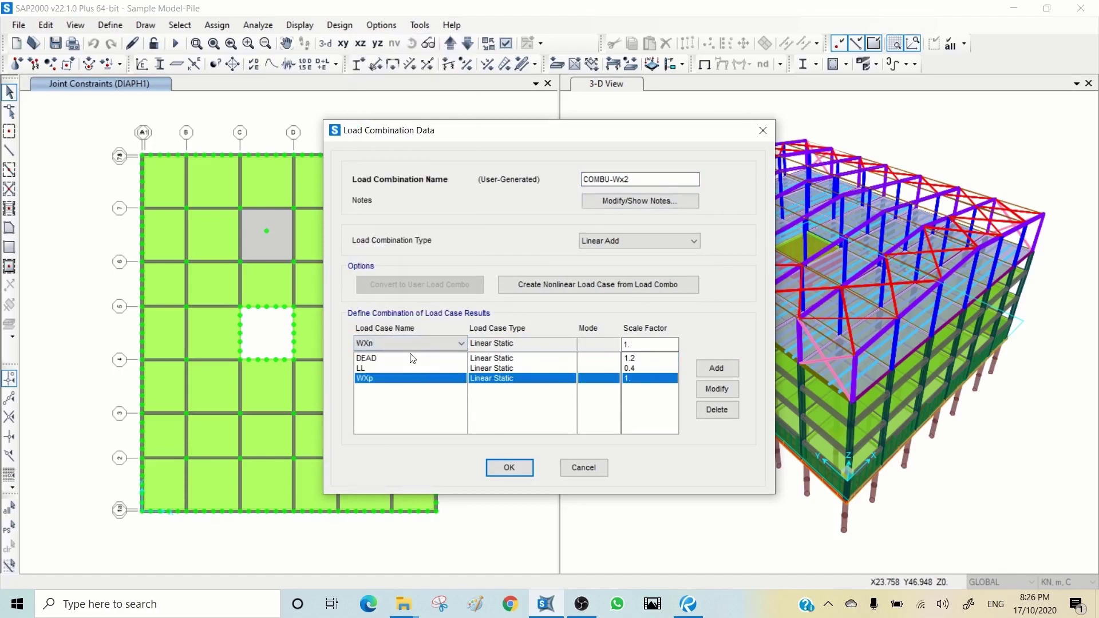
left_click(716, 389)
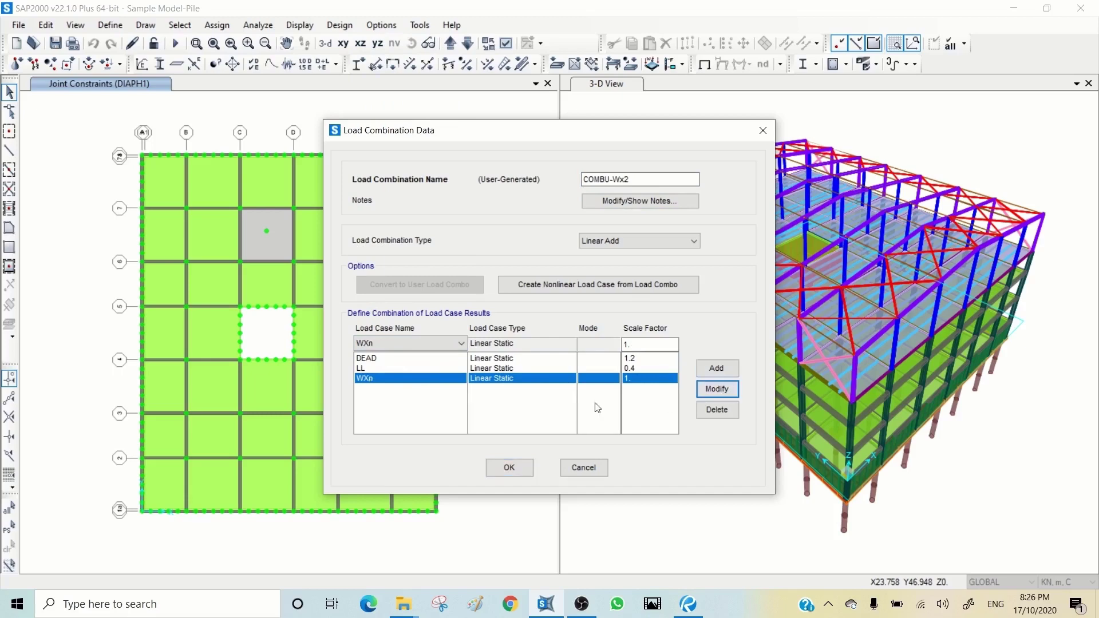
left_click(509, 469)
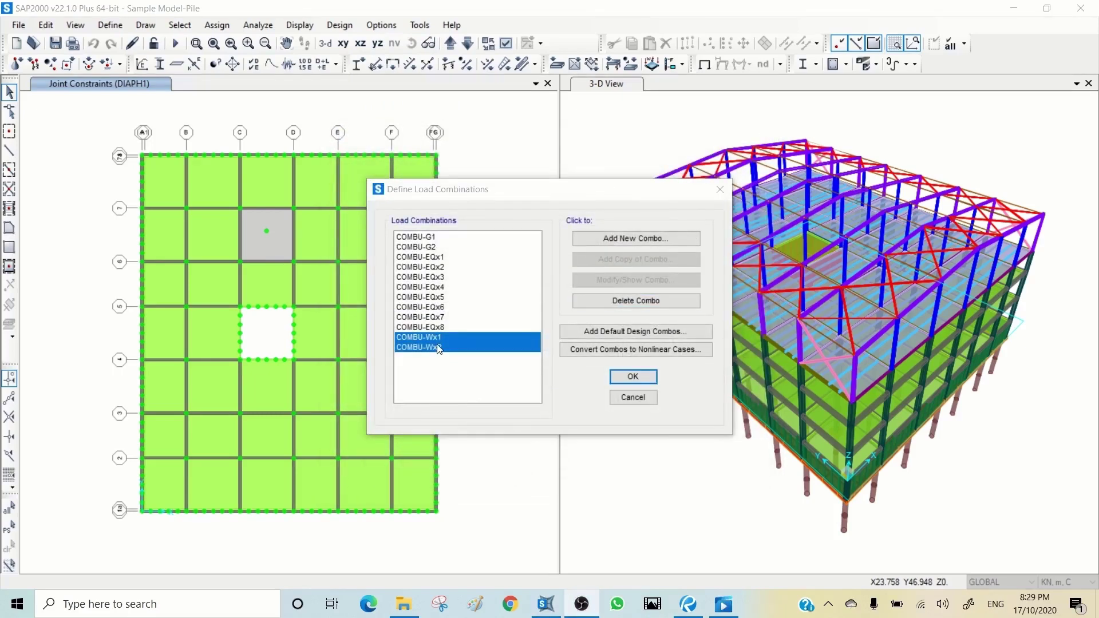
- Create a copy of combination COMBU-Wx1 and name it COMBU-Wx3
left_click(439, 338)
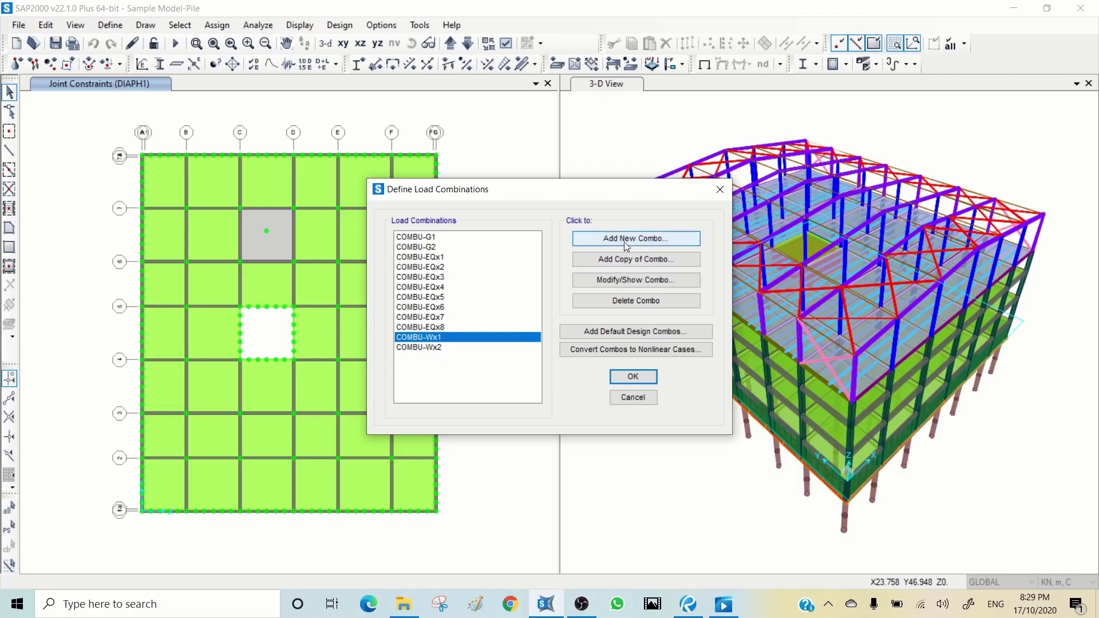
left_click(631, 266)
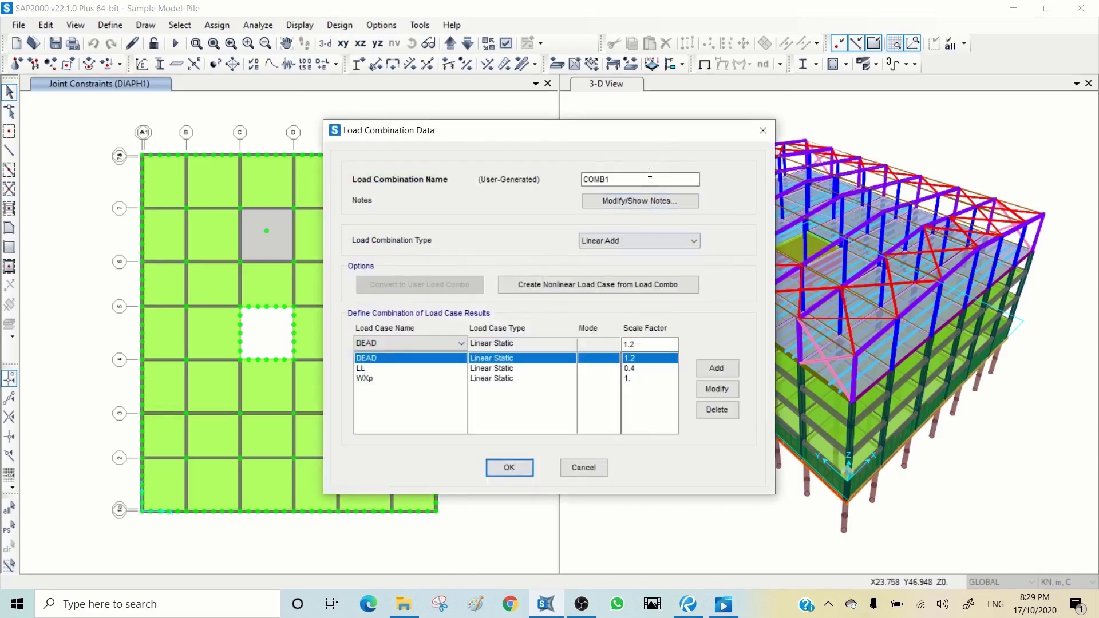
left_click_drag(638, 182, 518, 186)
type("COMBU-Wx1")
left_click_drag(629, 179, 624, 178)
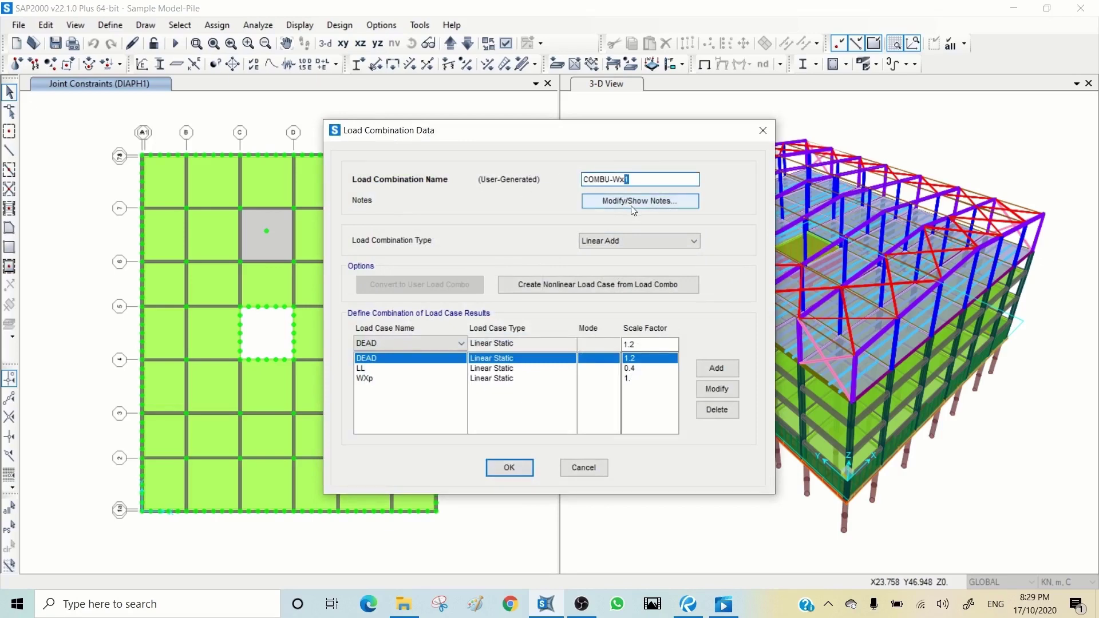
type("3")
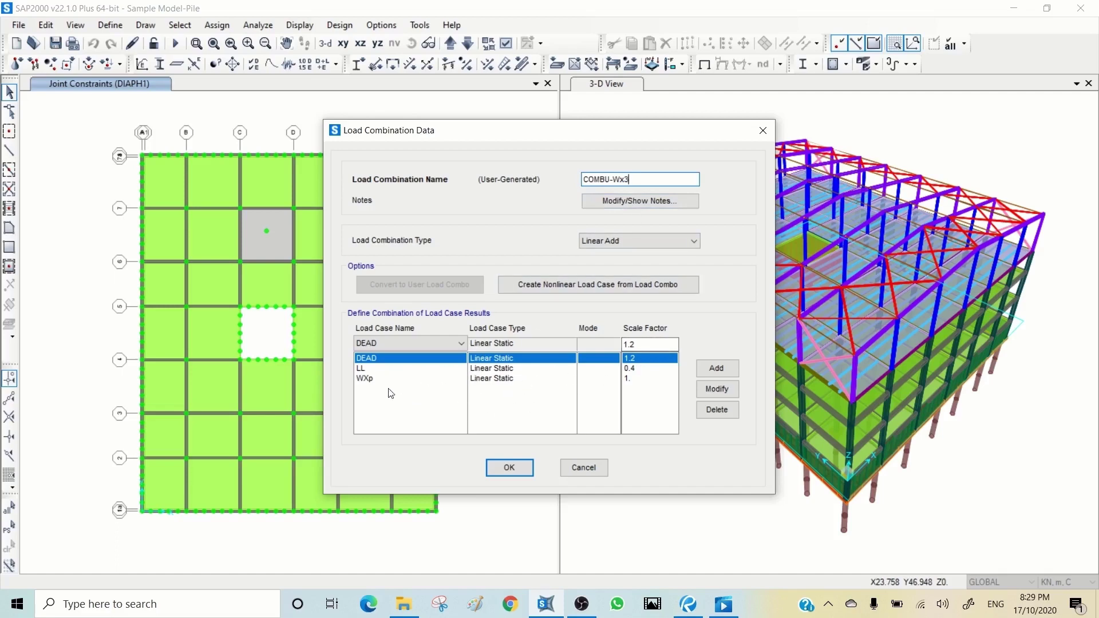
- Remove the LL load case from COMBU-Wx3, set the DEAD scale factor to 0.9 and accept the combination
left_click(370, 369)
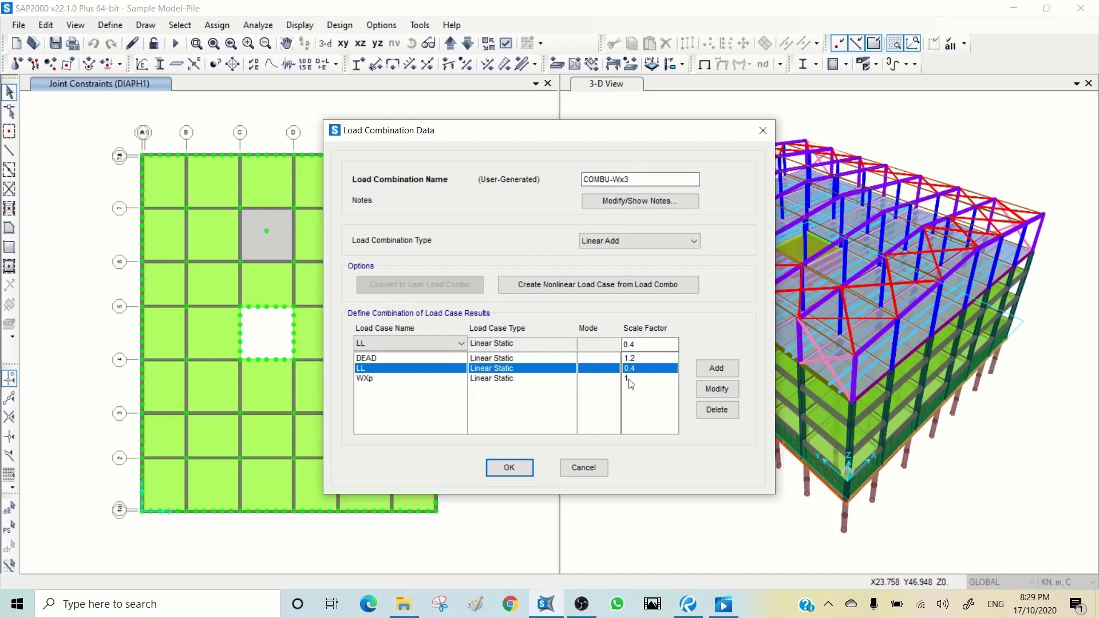
left_click(716, 410)
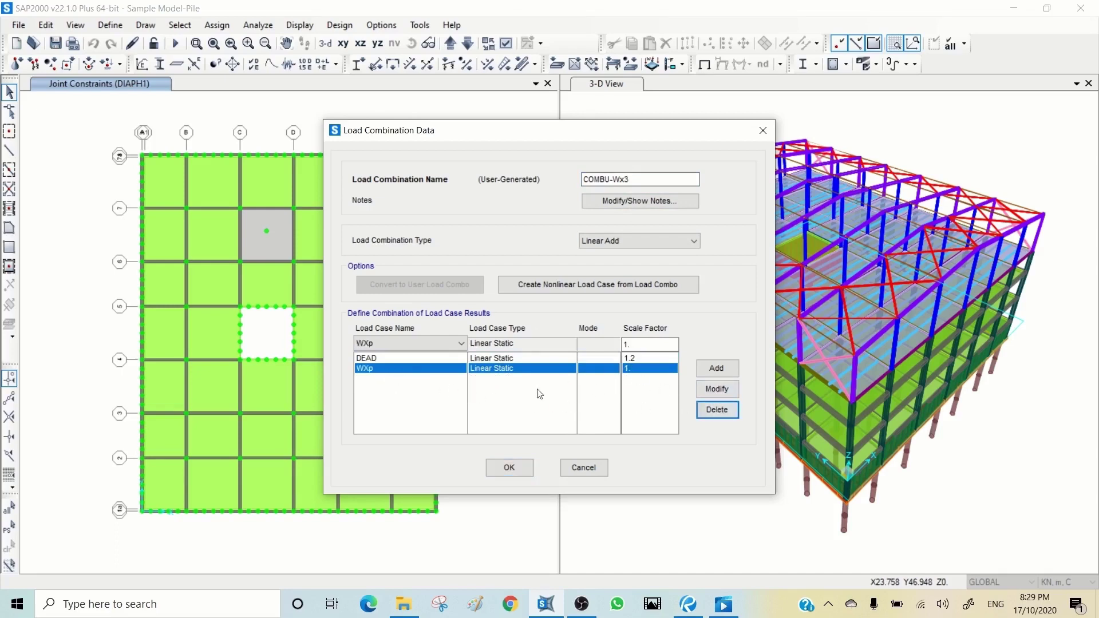
left_click(393, 359)
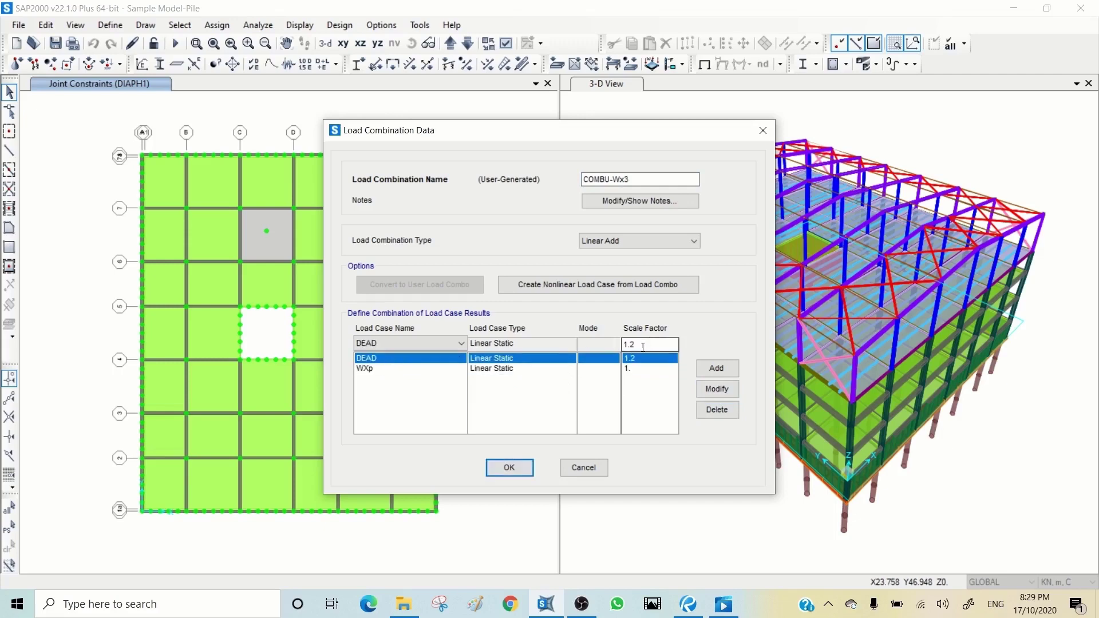
left_click_drag(643, 345, 598, 348)
type("0.9")
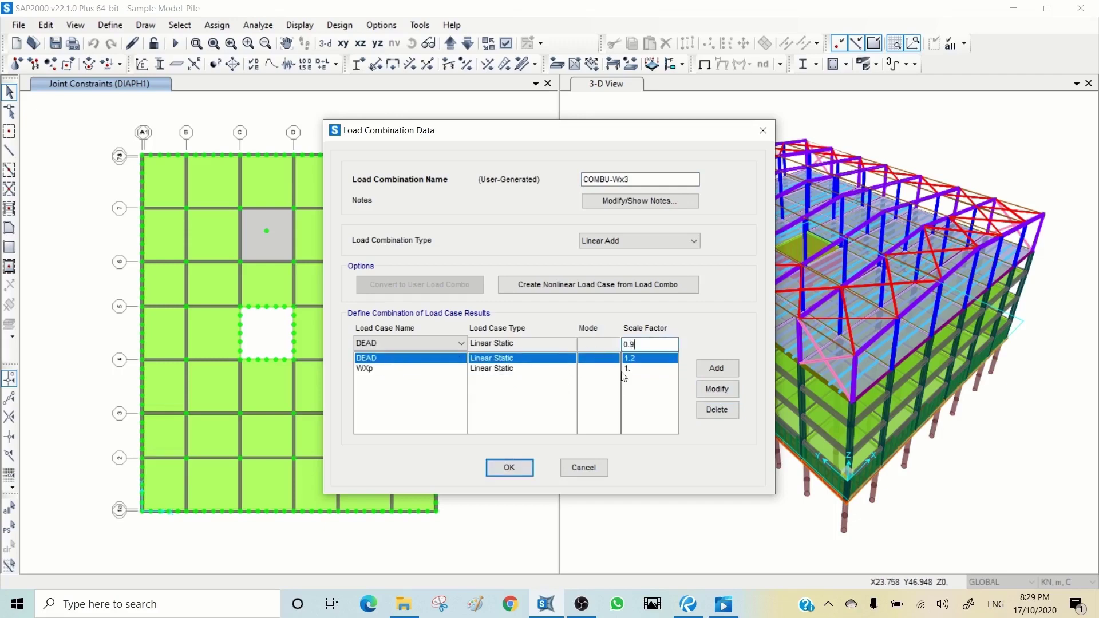
left_click(718, 391)
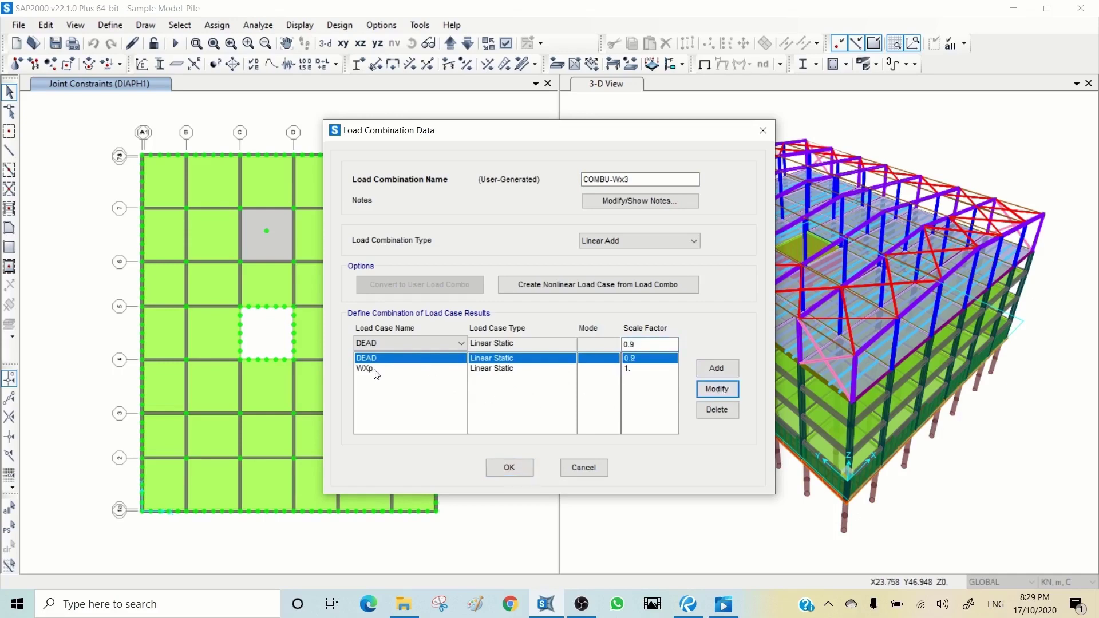
left_click(507, 469)
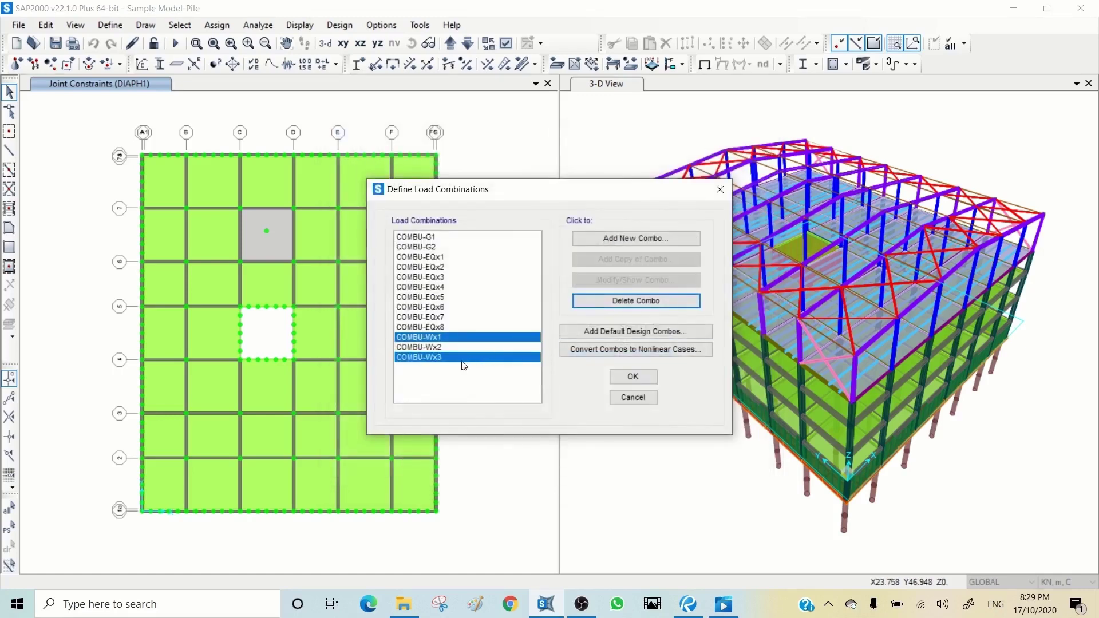
- Create a copy of combination COMBU-Wx3 and name it COMBU-Wx4
left_click(449, 360)
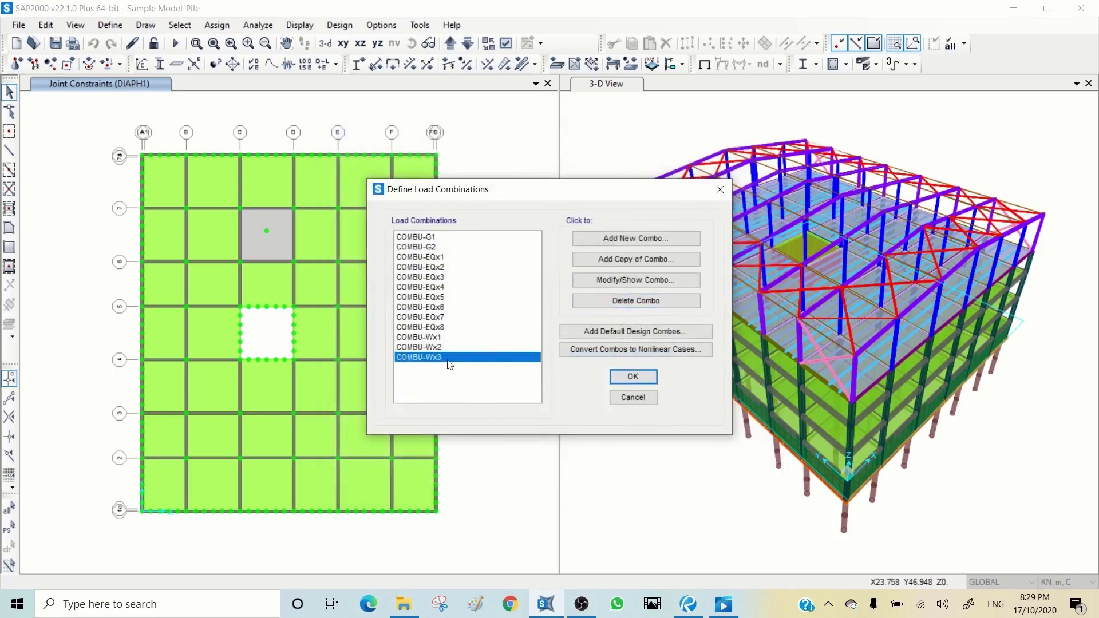
left_click(624, 261)
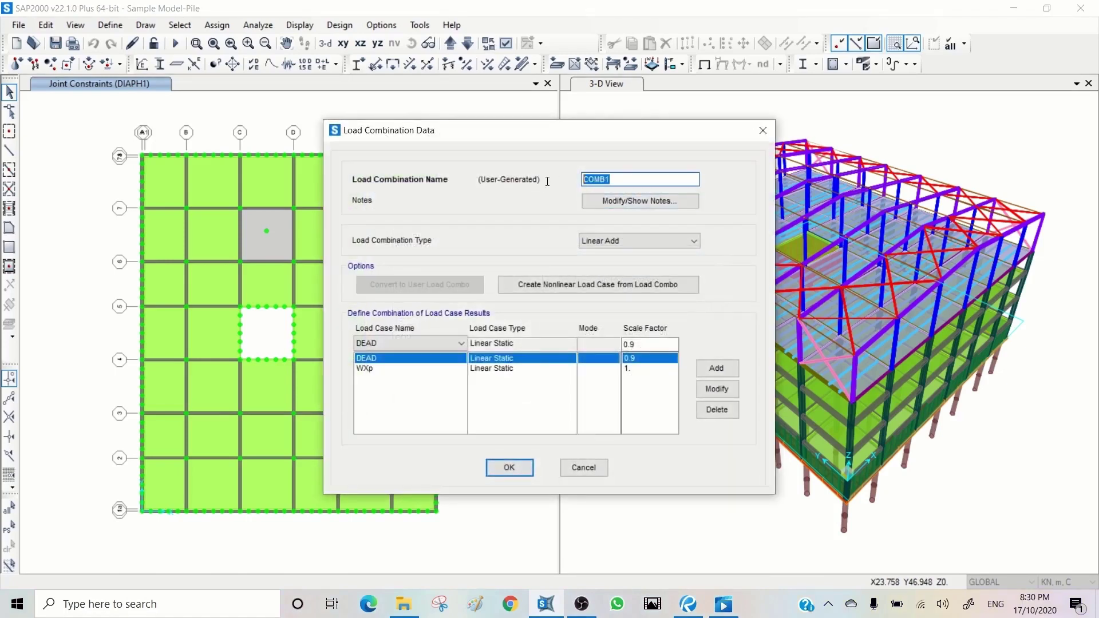
key("ctrl+v")
left_click_drag(623, 179, 642, 181)
type("4")
- Replace the WXp load case in COMBU-Wx4 with WXn and accept the combination
left_click(374, 369)
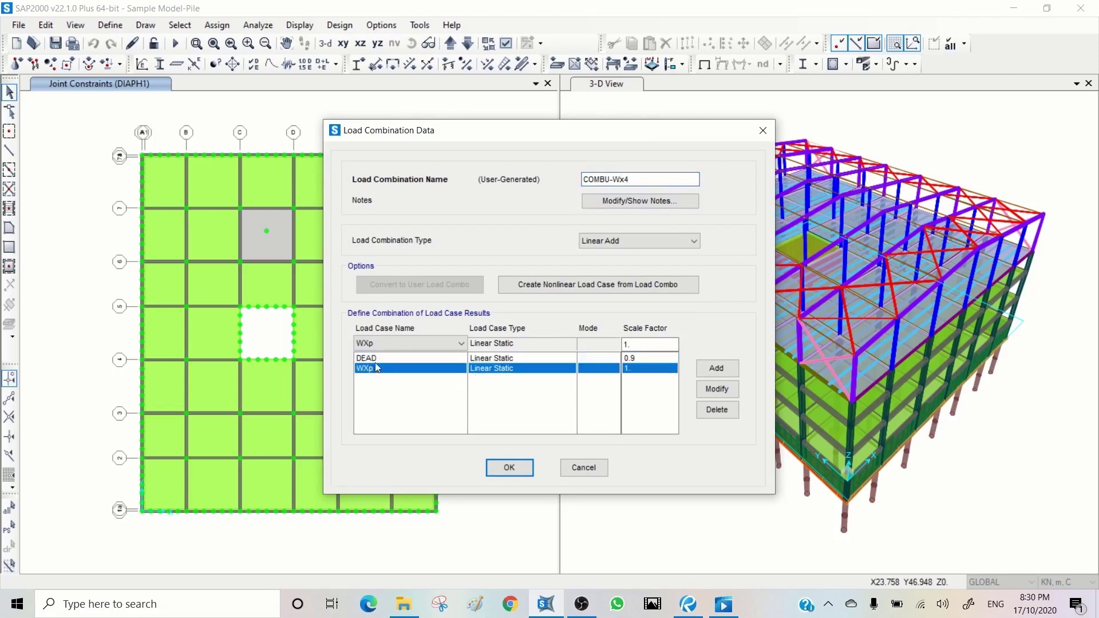
left_click(384, 343)
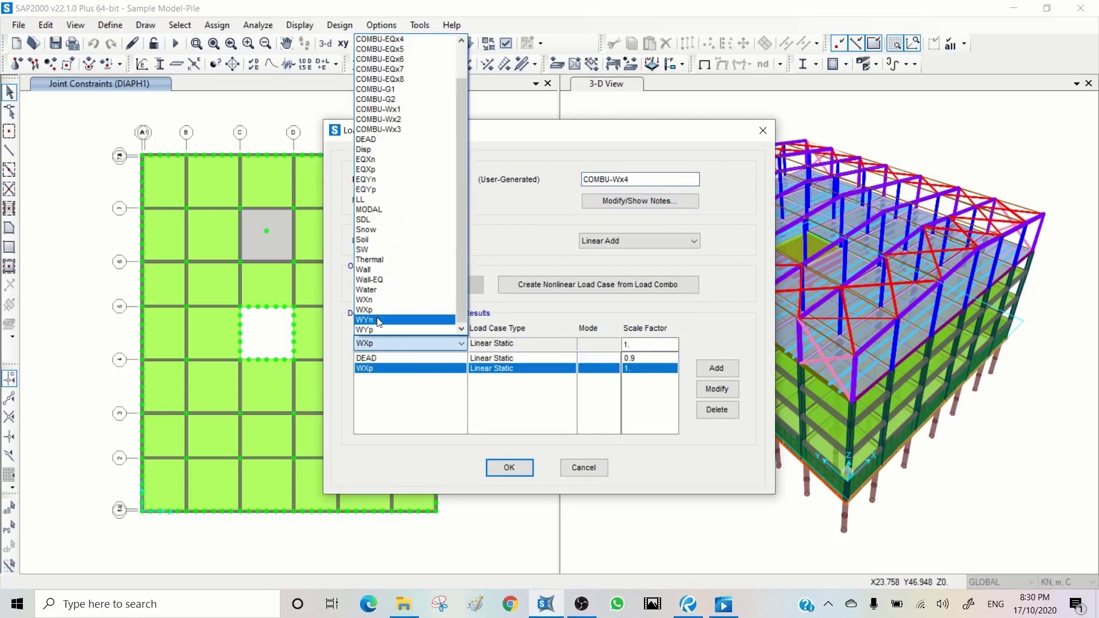
left_click(369, 299)
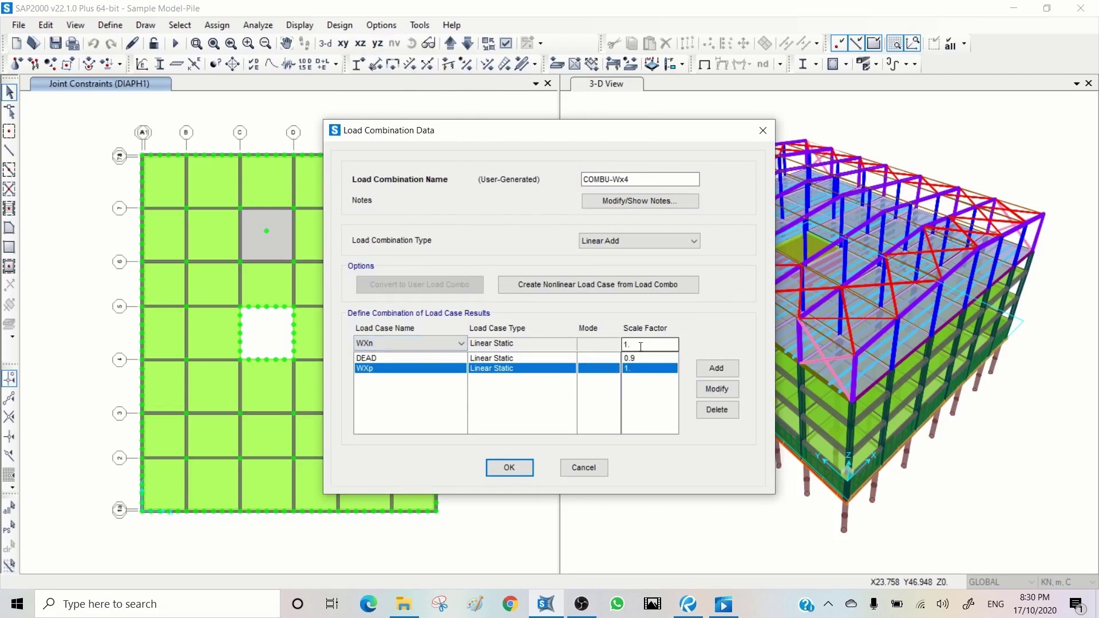
left_click(717, 389)
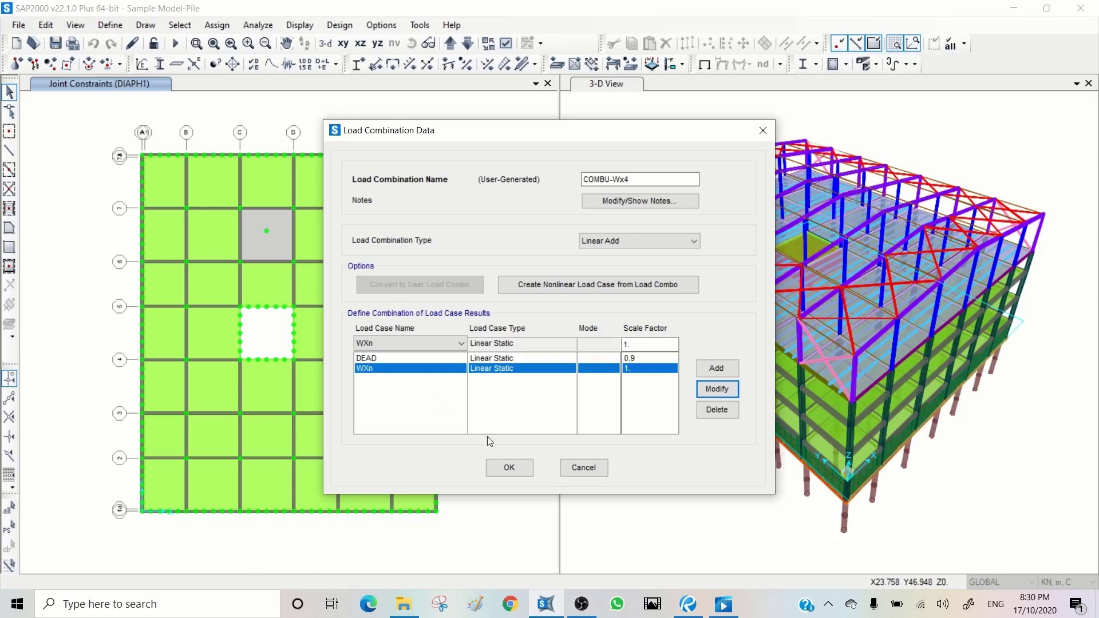
left_click(507, 474)
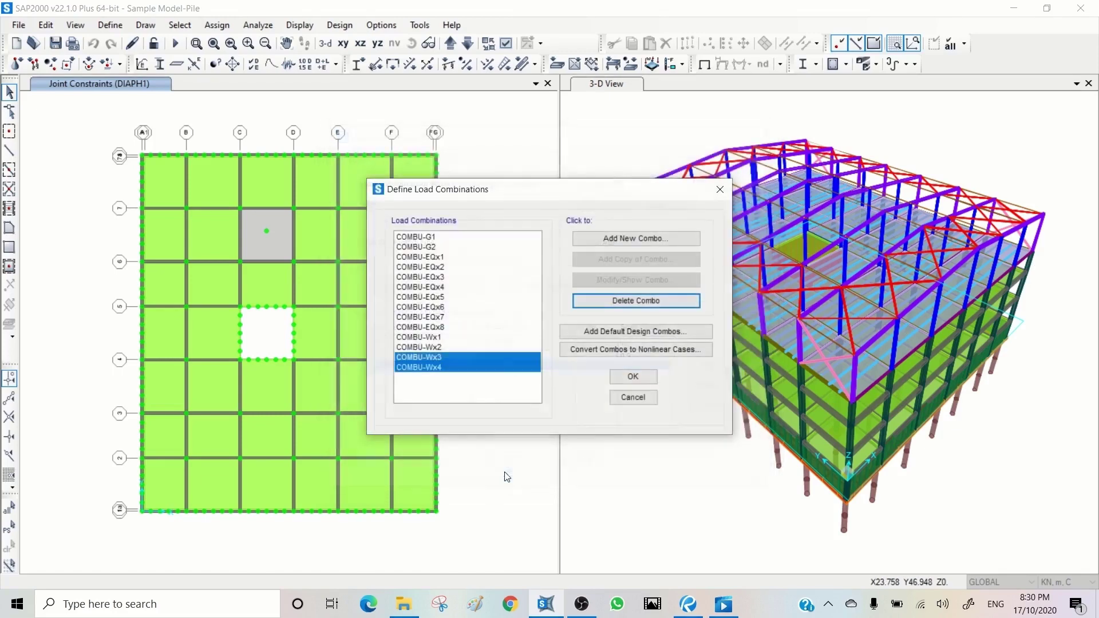
- Create a copy of combination COMBU-G1 and name it COMBW-G1
left_click(447, 339)
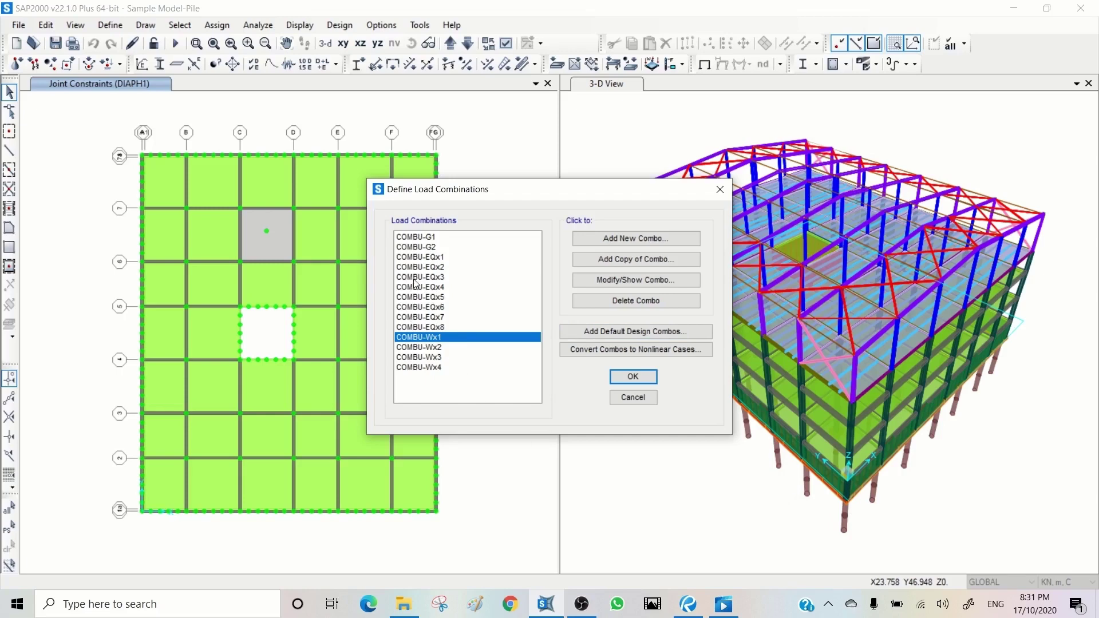
left_click(421, 238)
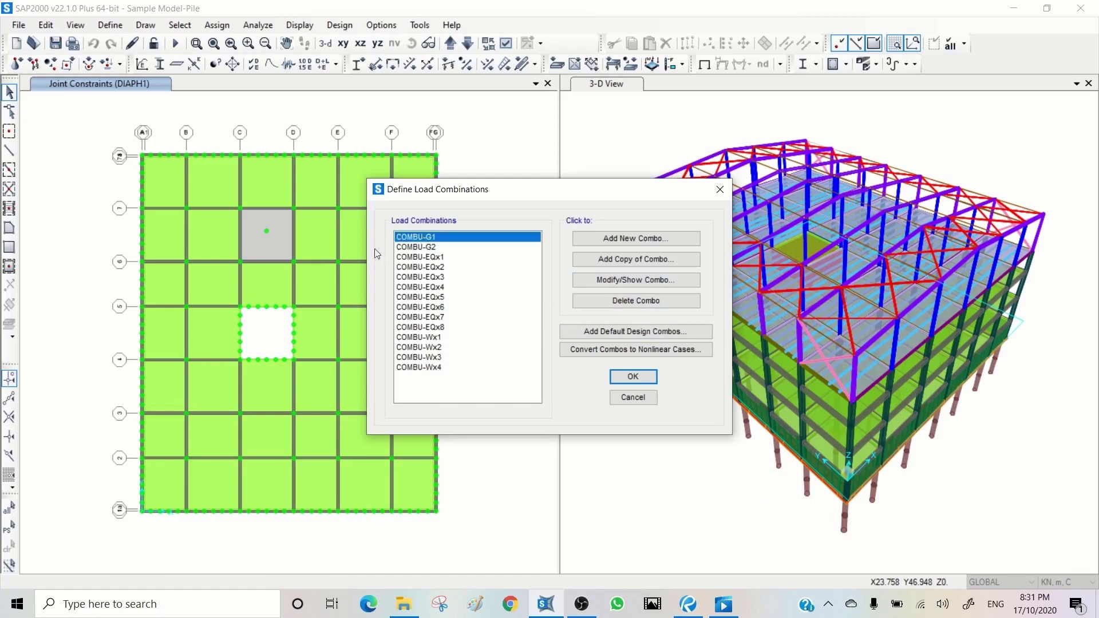
left_click(615, 264)
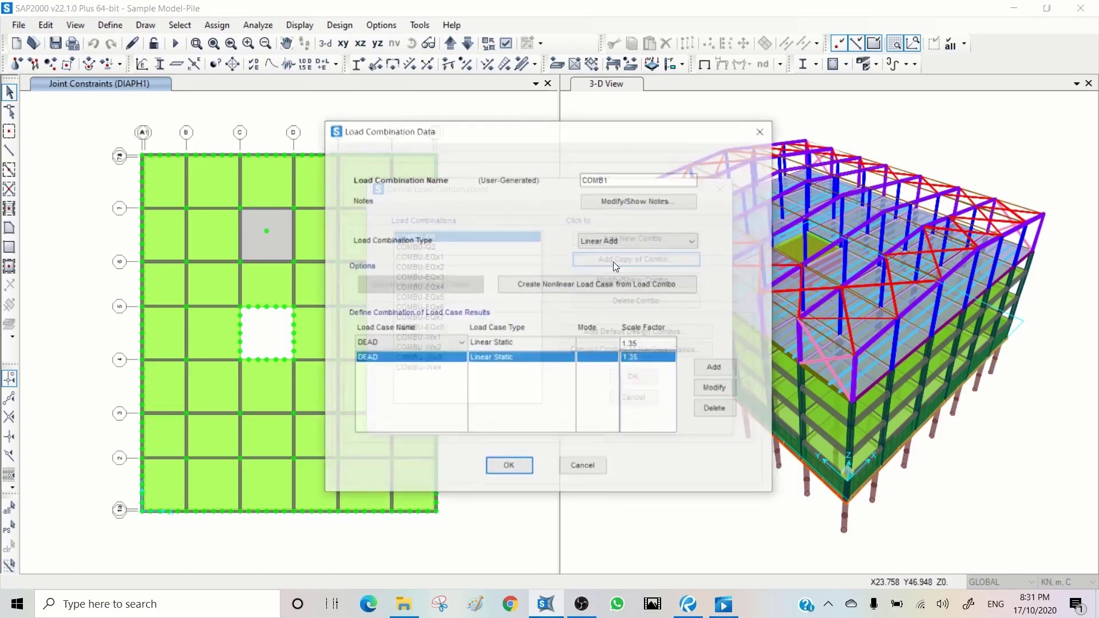
double_click(614, 179)
left_click(607, 178)
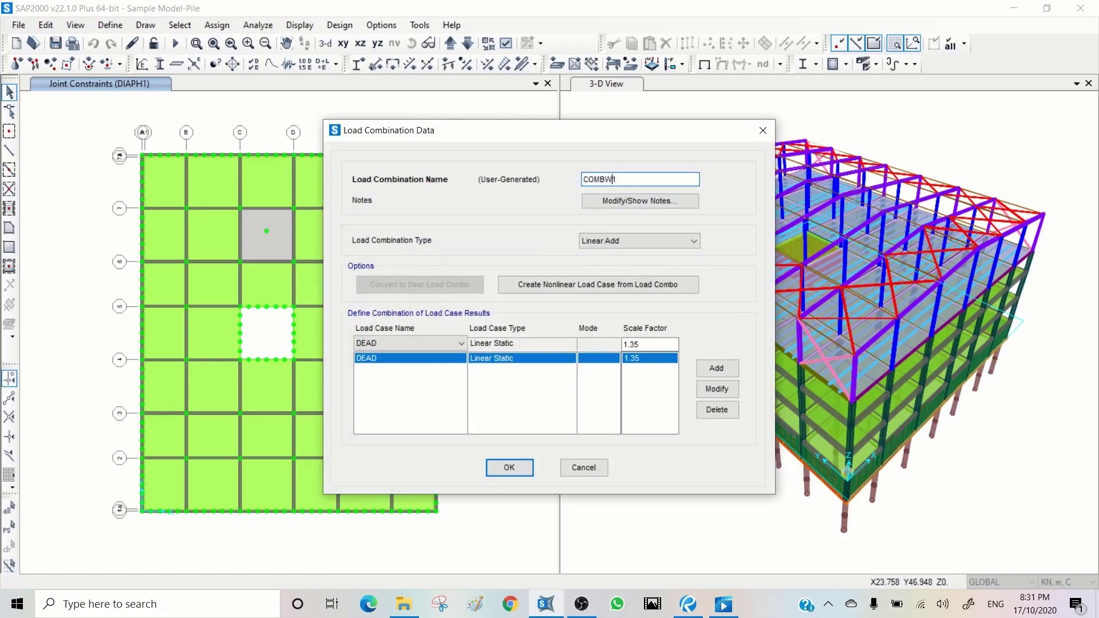
type("G")
- Set the DEAD scale factor in COMBW-G1 to 1 and accept the combination
double_click(632, 344)
type("1")
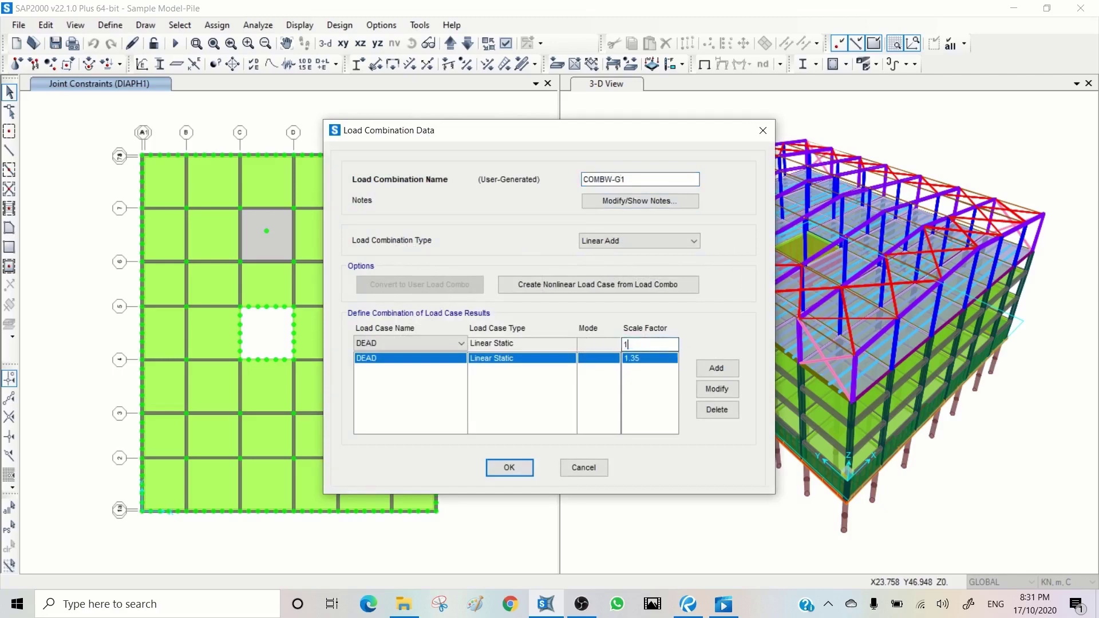
left_click(706, 390)
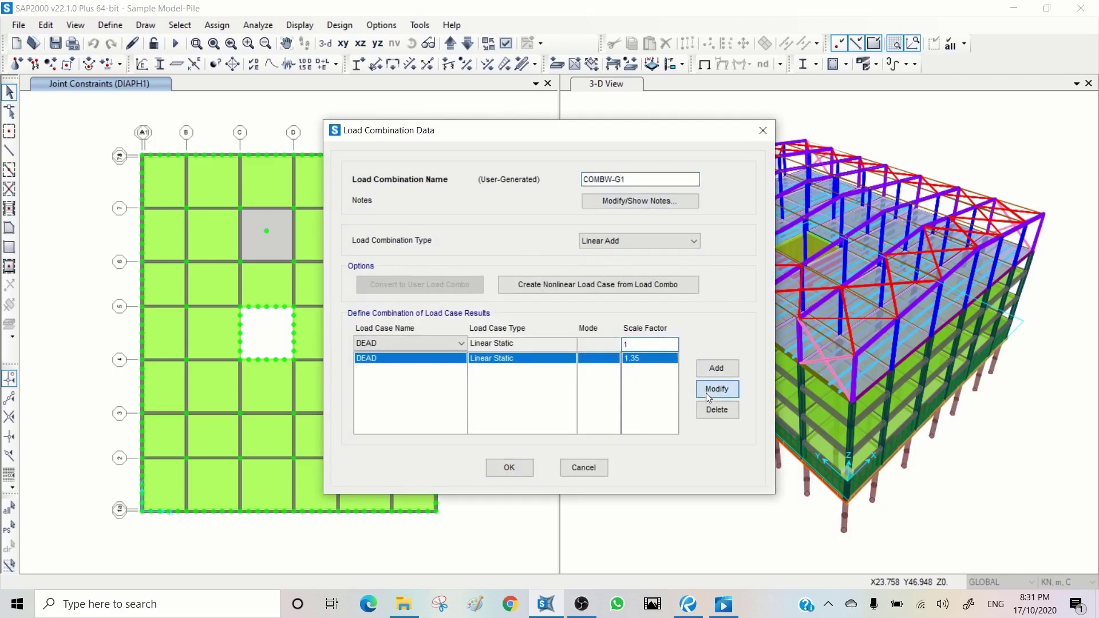
left_click(518, 473)
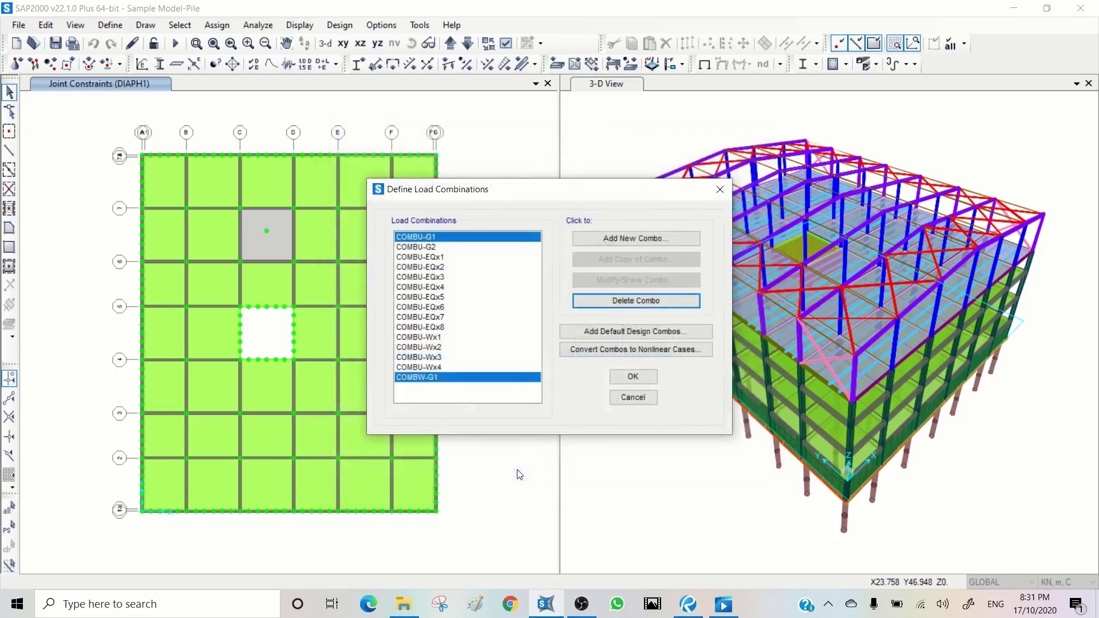
- Create a copy of combination COMBU-G2 and name it COMBW-G2
left_click(434, 246)
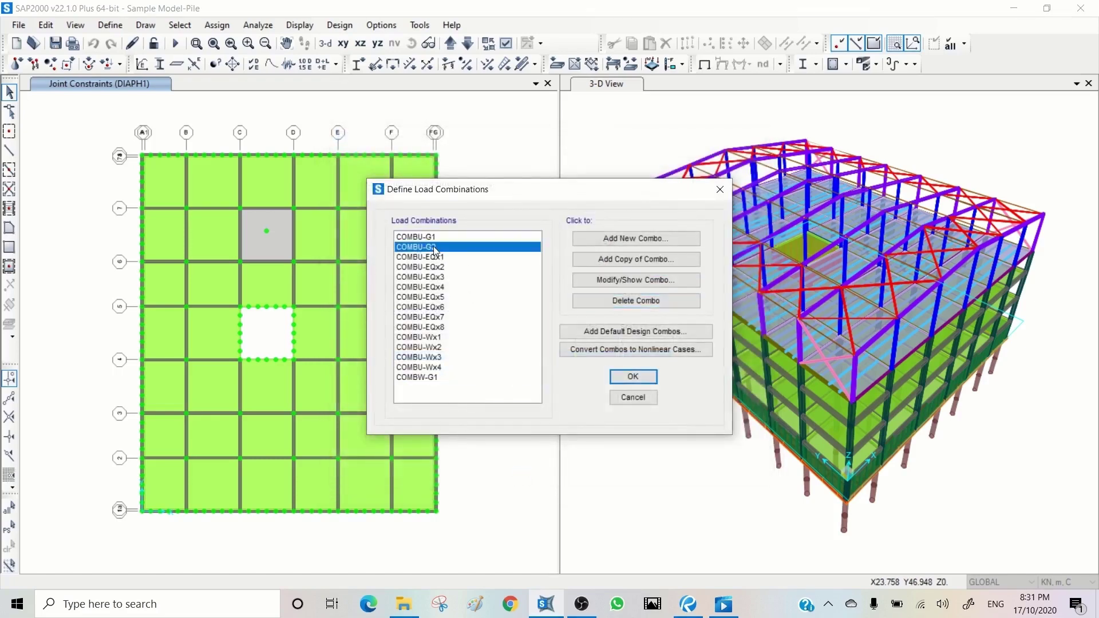
left_click(628, 261)
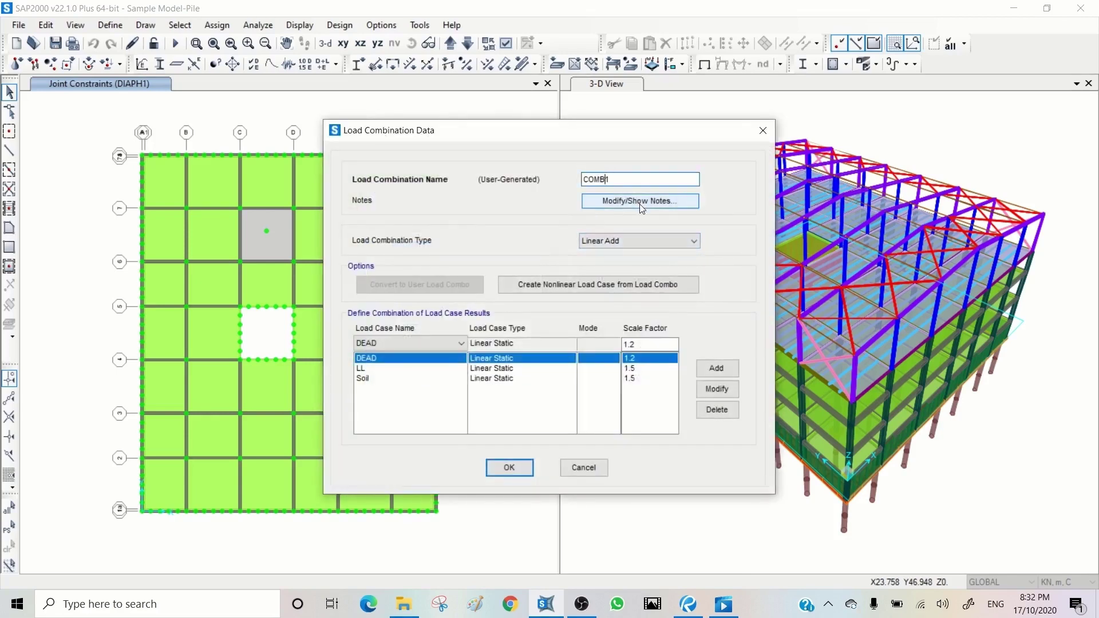
type("W-G")
key("Delete")
type("2")
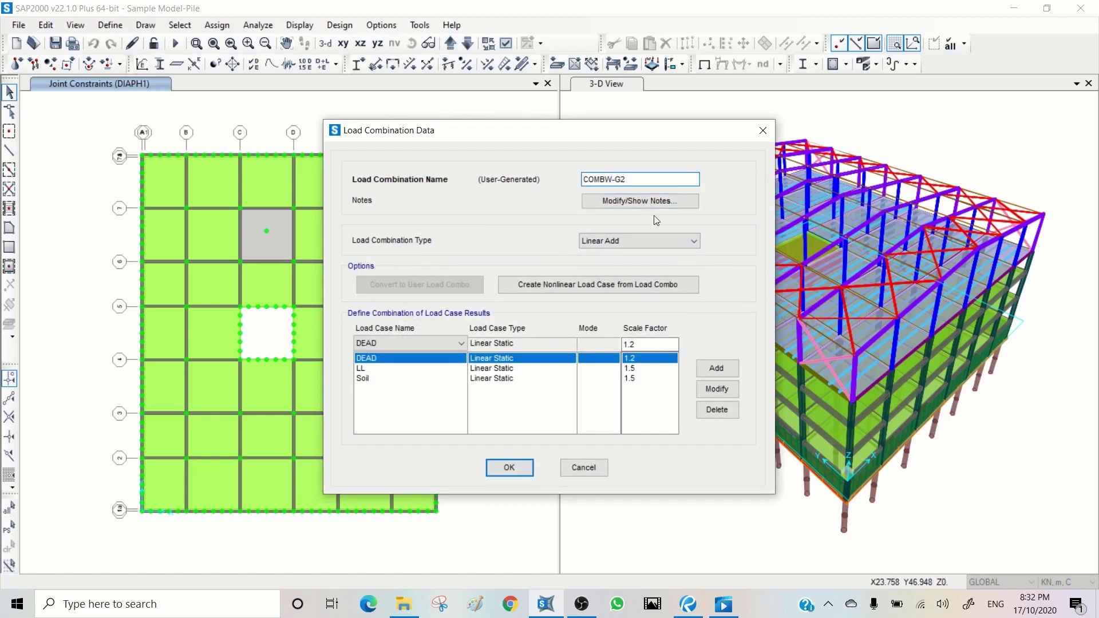
left_click_drag(618, 179, 568, 179)
- Set the scale factors of the DEAD and LL load cases in COMBW-G2 to 1
left_click_drag(649, 344, 616, 347)
type("1")
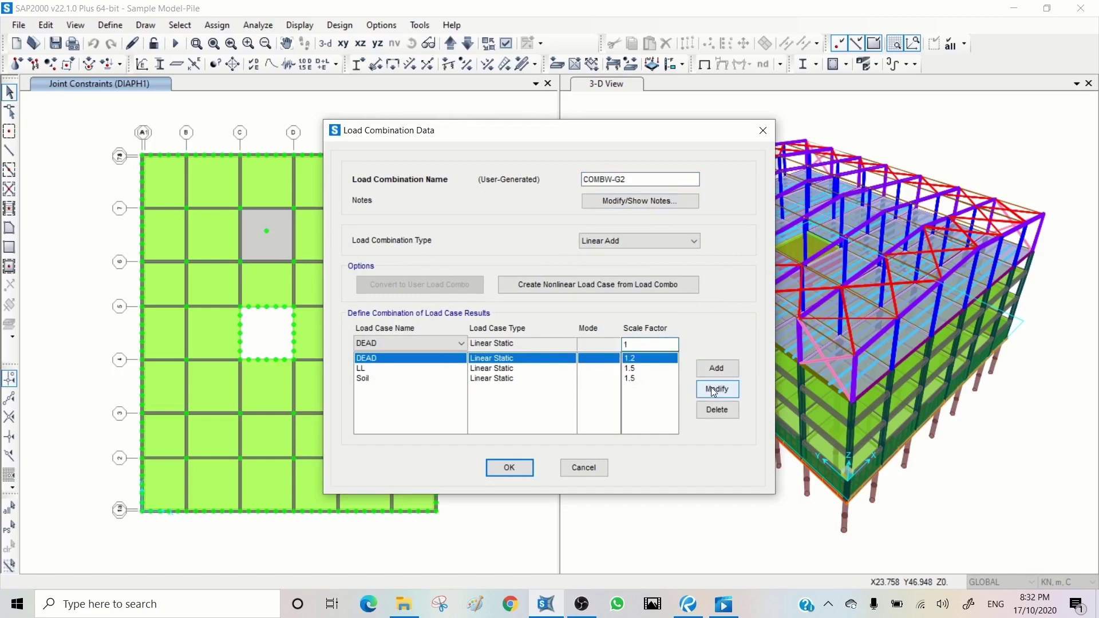
left_click(715, 389)
left_click(644, 369)
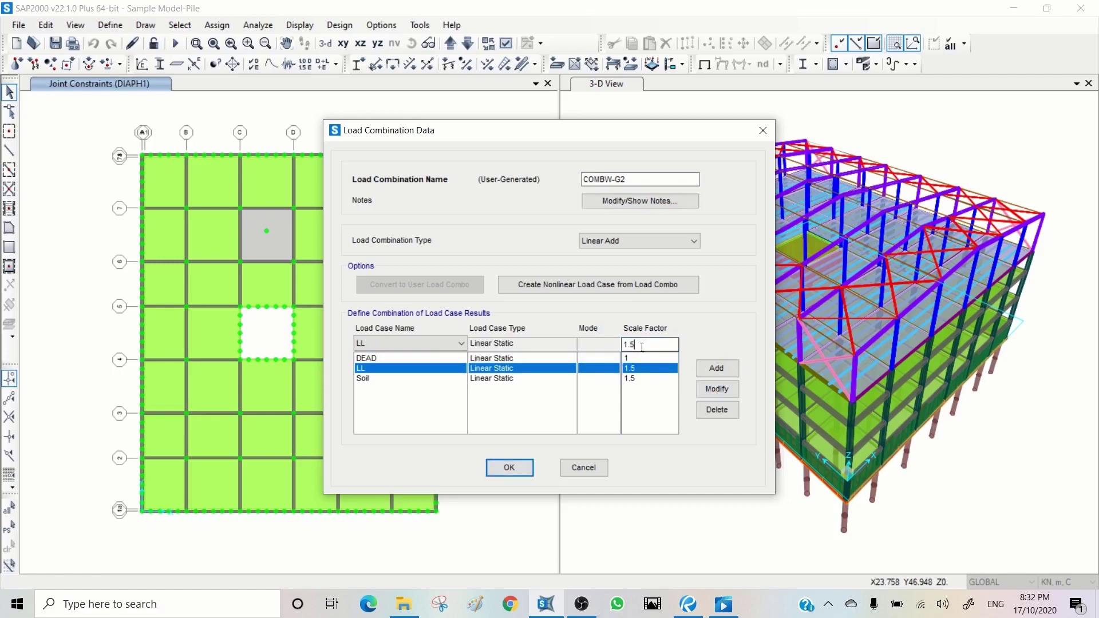
left_click_drag(642, 347, 609, 350)
type("1")
left_click(708, 389)
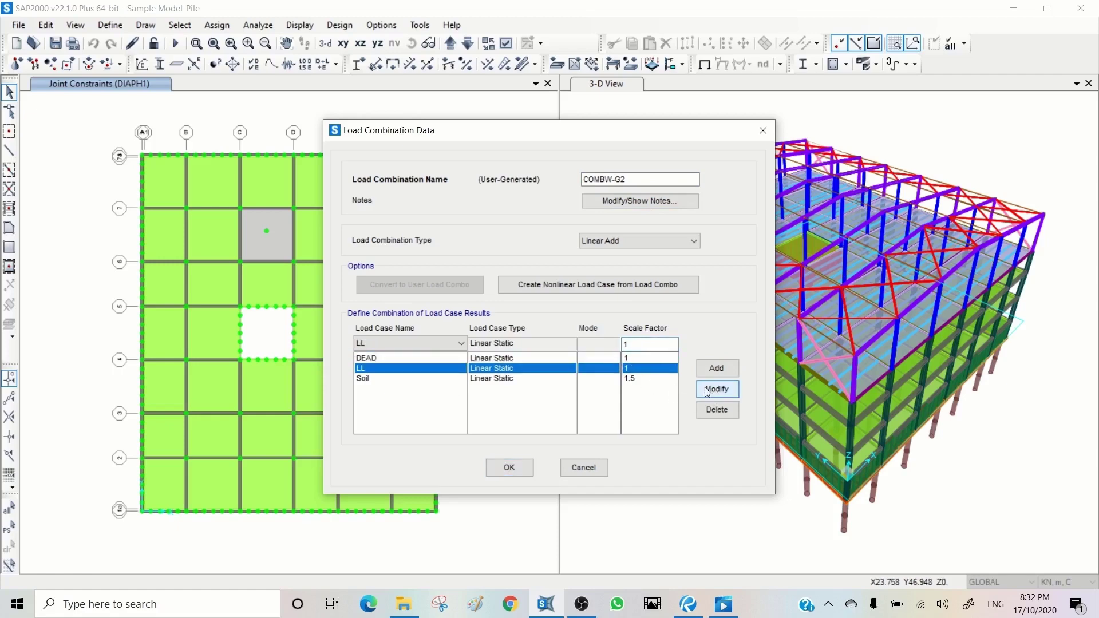
- Set the Soil scale factor in COMBW-G2 to 1 and accept the combination
left_click(635, 378)
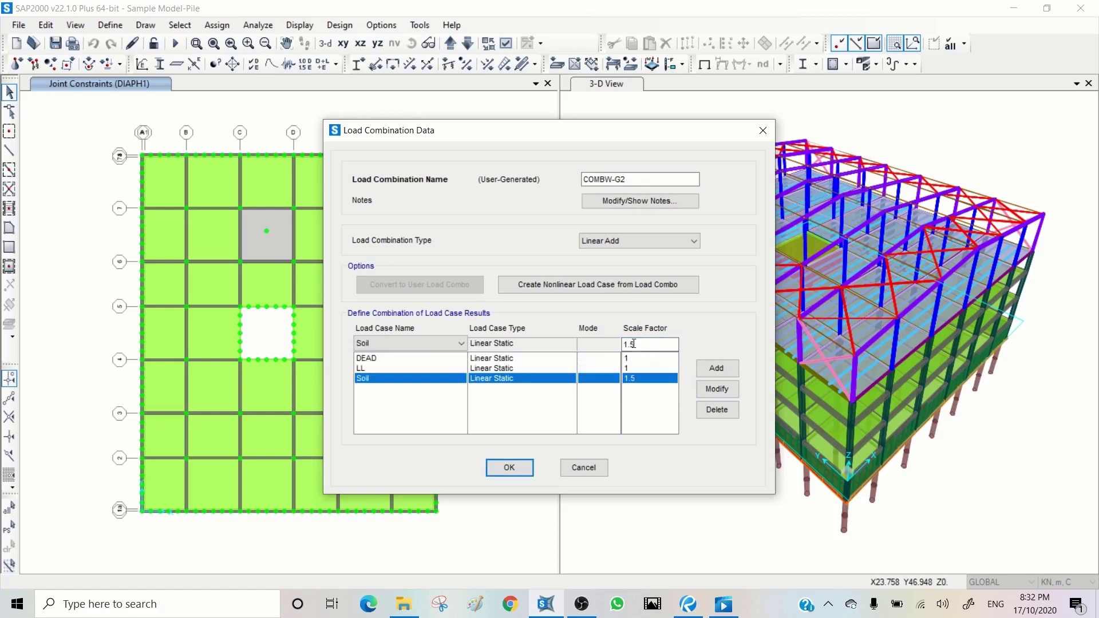
left_click_drag(634, 343, 607, 351)
type("1")
left_click(716, 389)
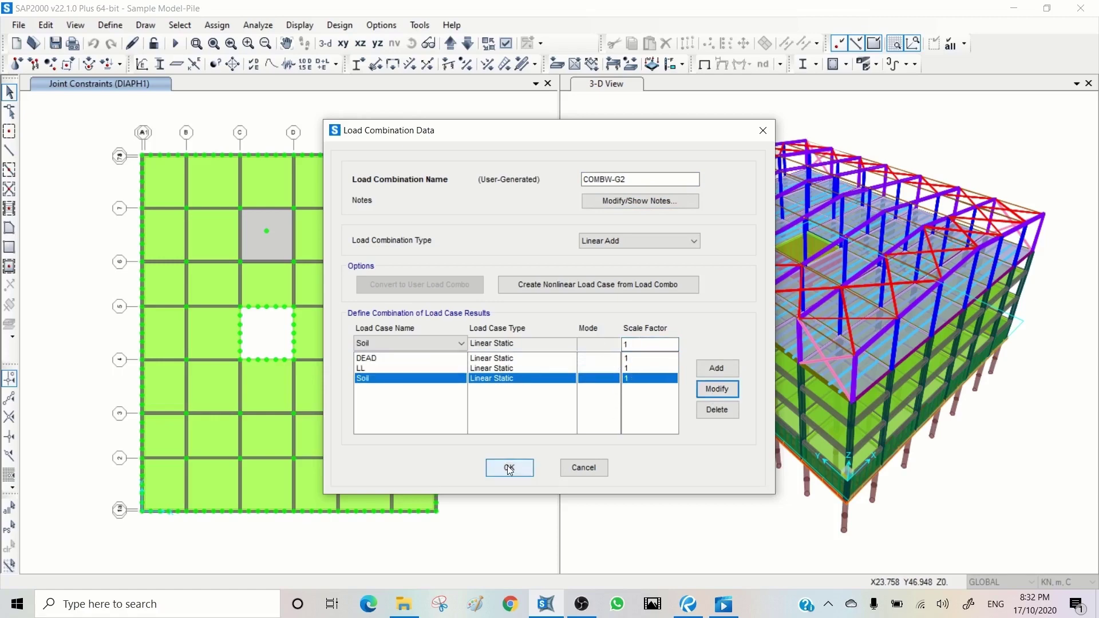
left_click(509, 468)
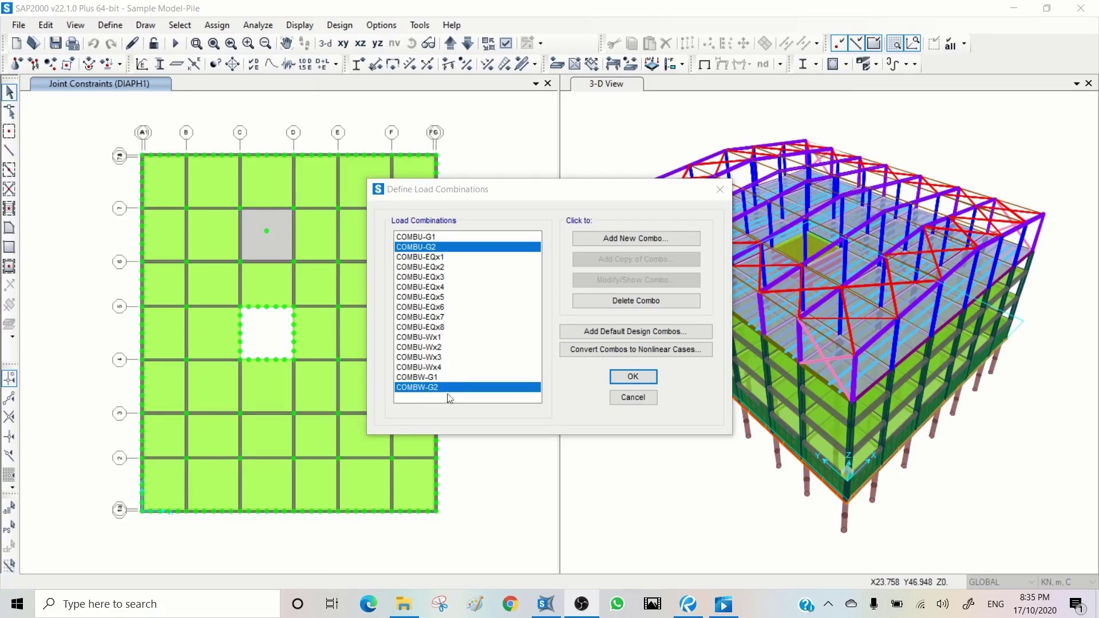
- Create a copy of combination COMBU-EQx1 and name it COMBW-EQx1
left_click(436, 256)
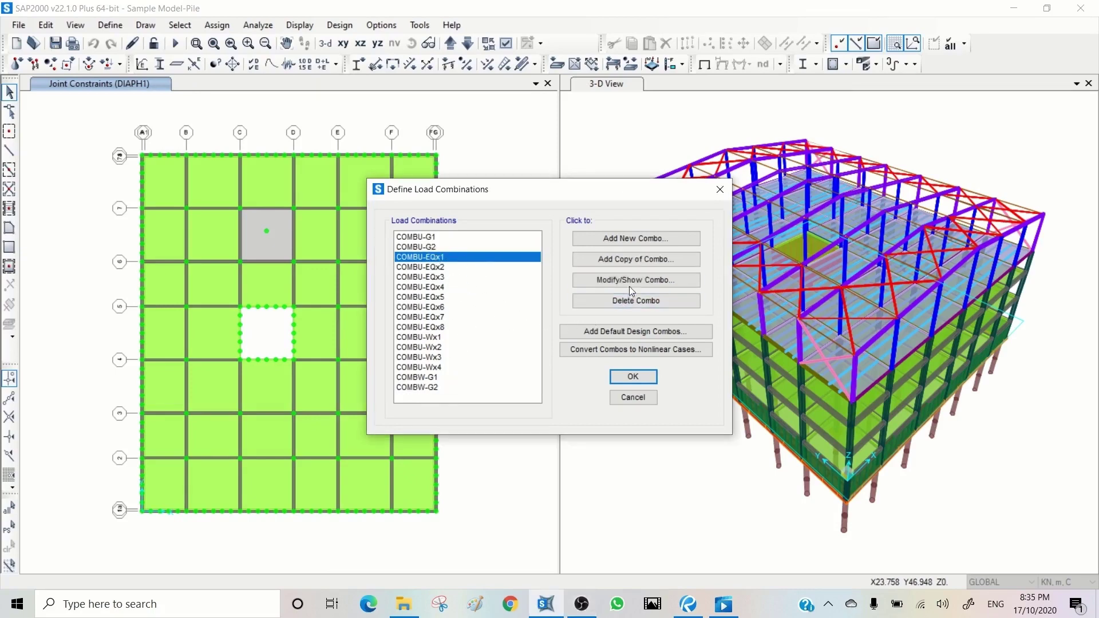
left_click(636, 259)
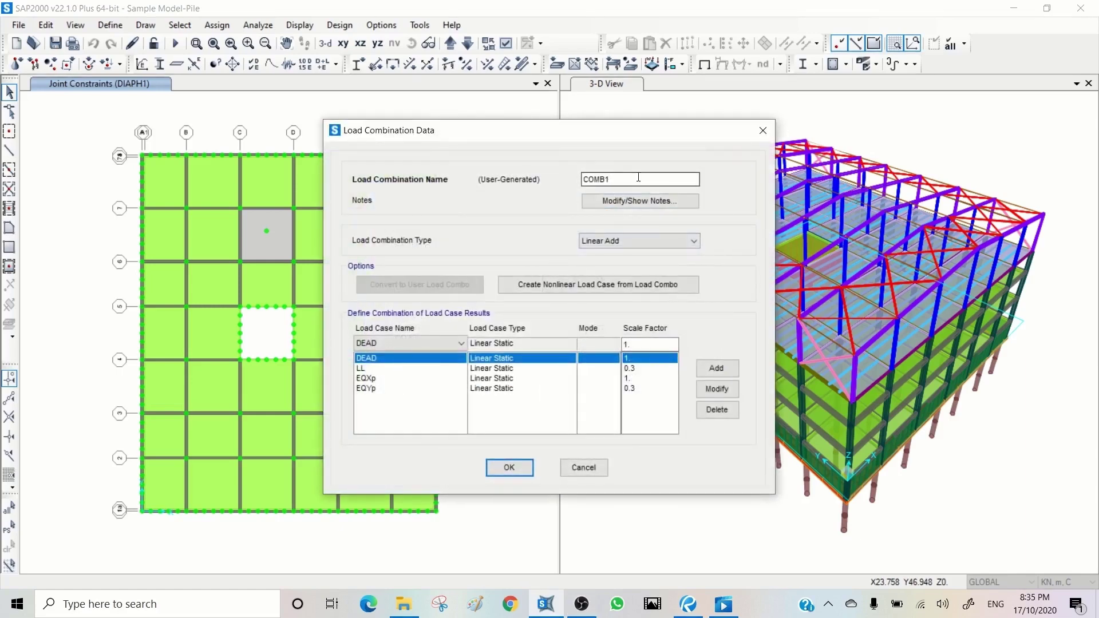
type("COMBW-EQx1")
- Set the EQXp scale factor in COMBW-EQx1 to 0.67
left_click(637, 379)
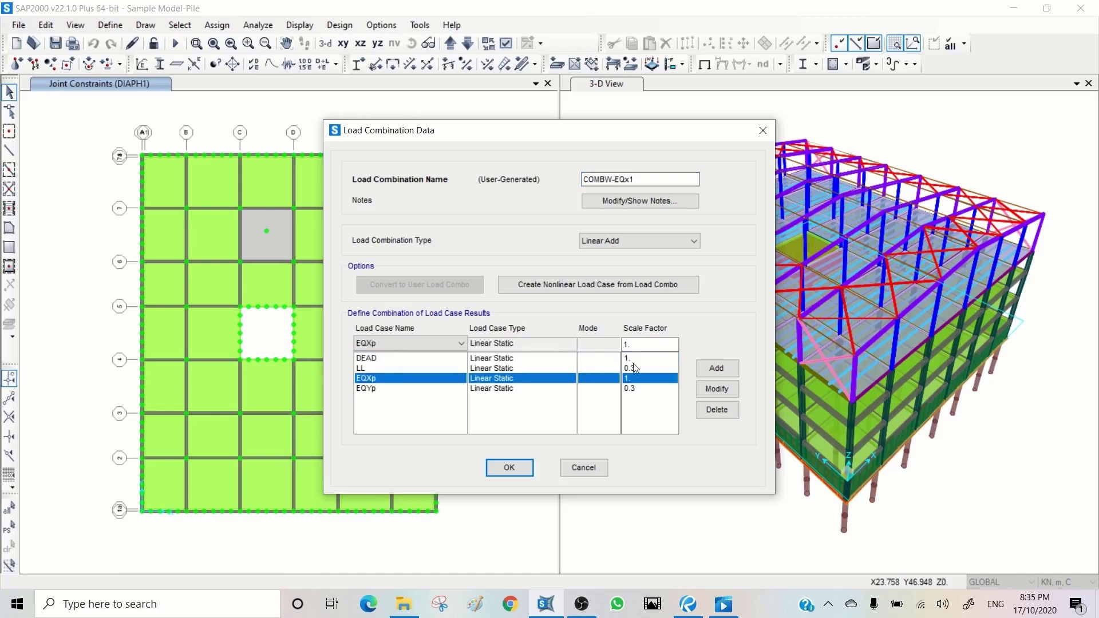
double_click(639, 345)
type("0.67")
left_click(715, 389)
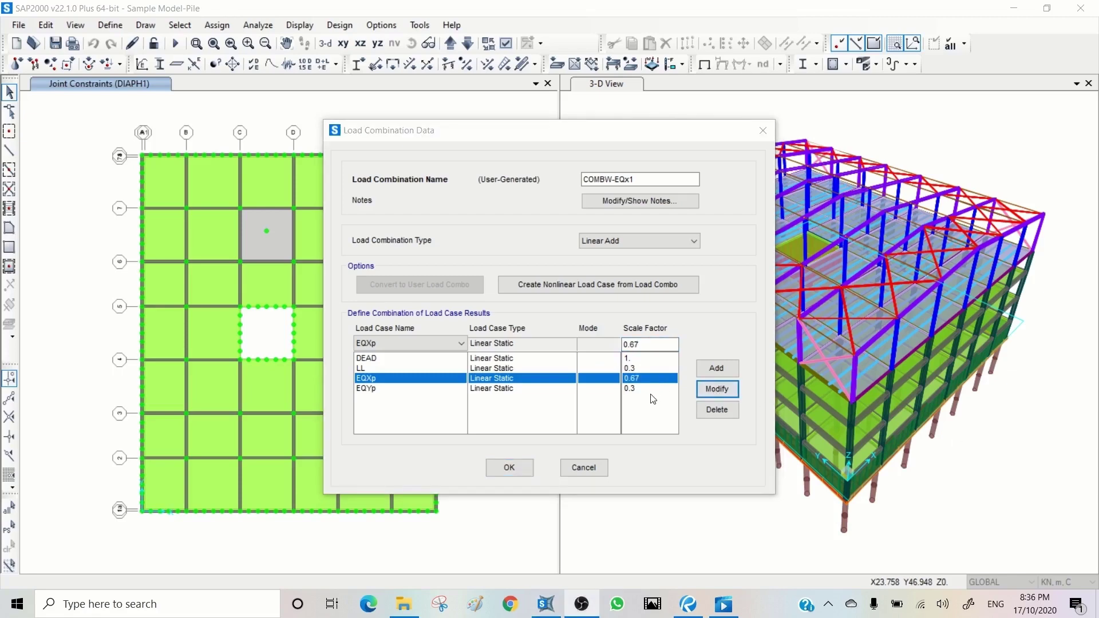
- Set the EQYp scale factor in COMBW-EQx1 to 0.2 and accept the combination
left_click(640, 389)
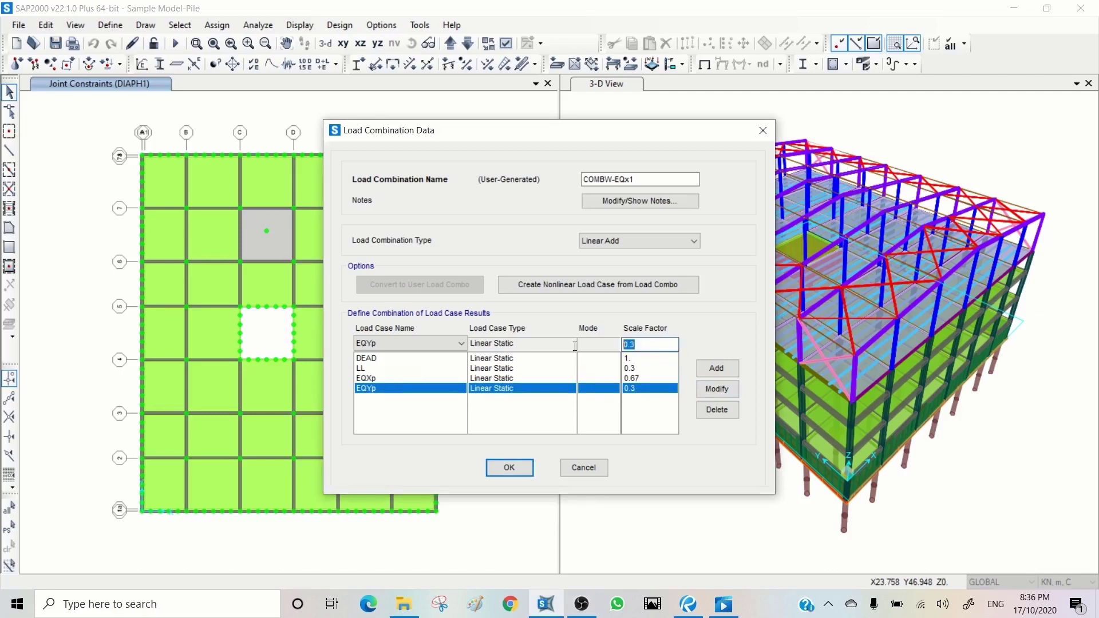
type(".2")
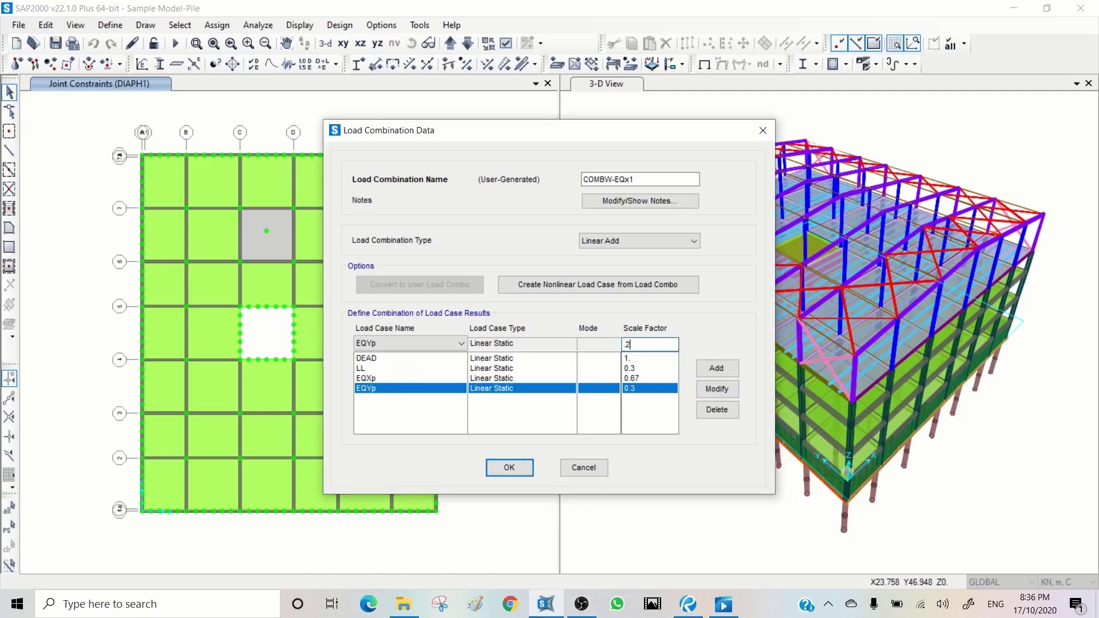
left_click(717, 388)
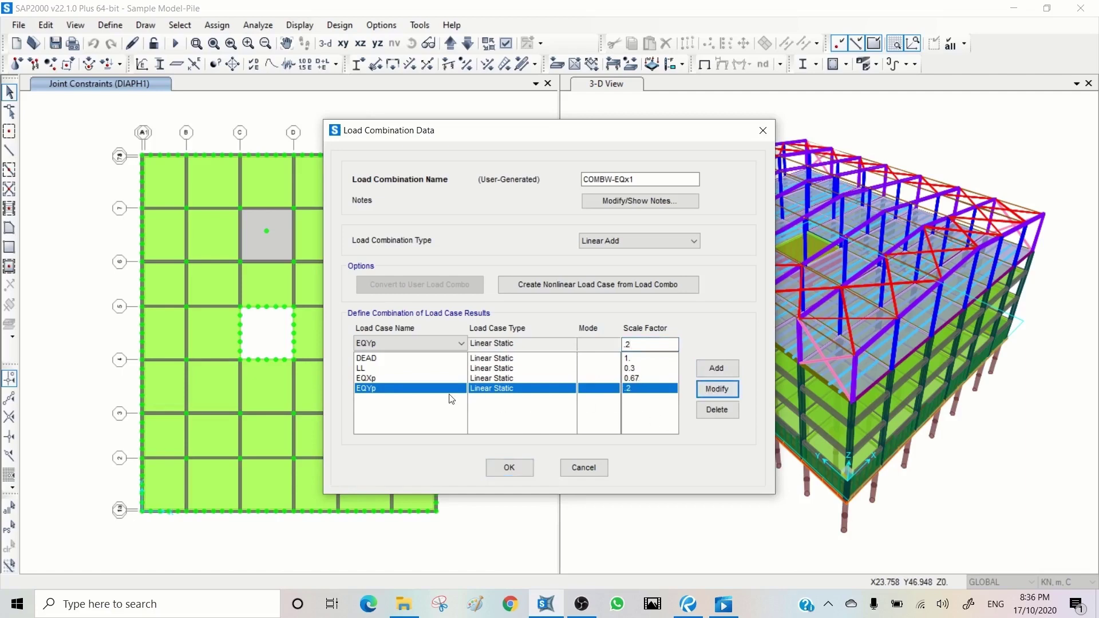
left_click(614, 180)
left_click(509, 468)
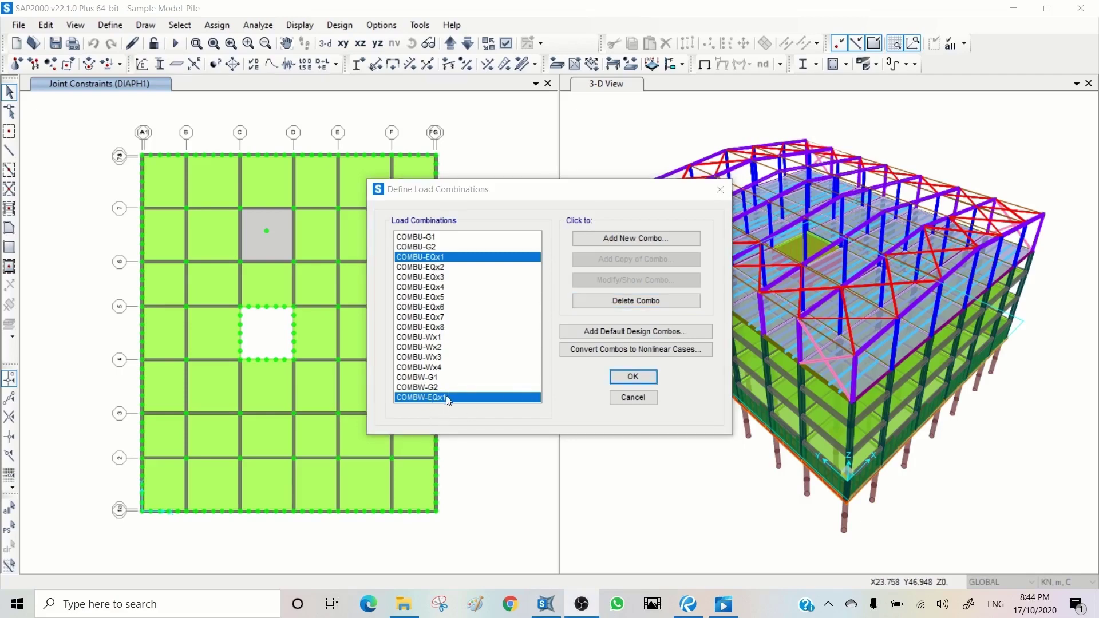
- Create a copy of combination COMBU-Wx1 and name it COMBW-Wx1
left_click(437, 338)
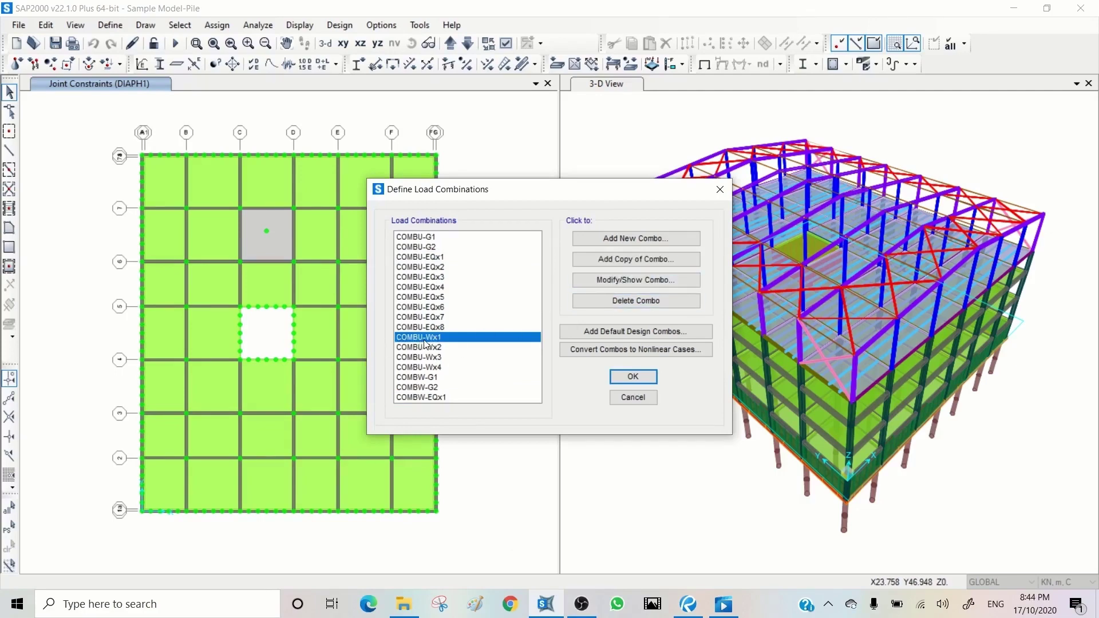
left_click(623, 257)
left_click_drag(612, 179, 606, 178)
type("W-W")
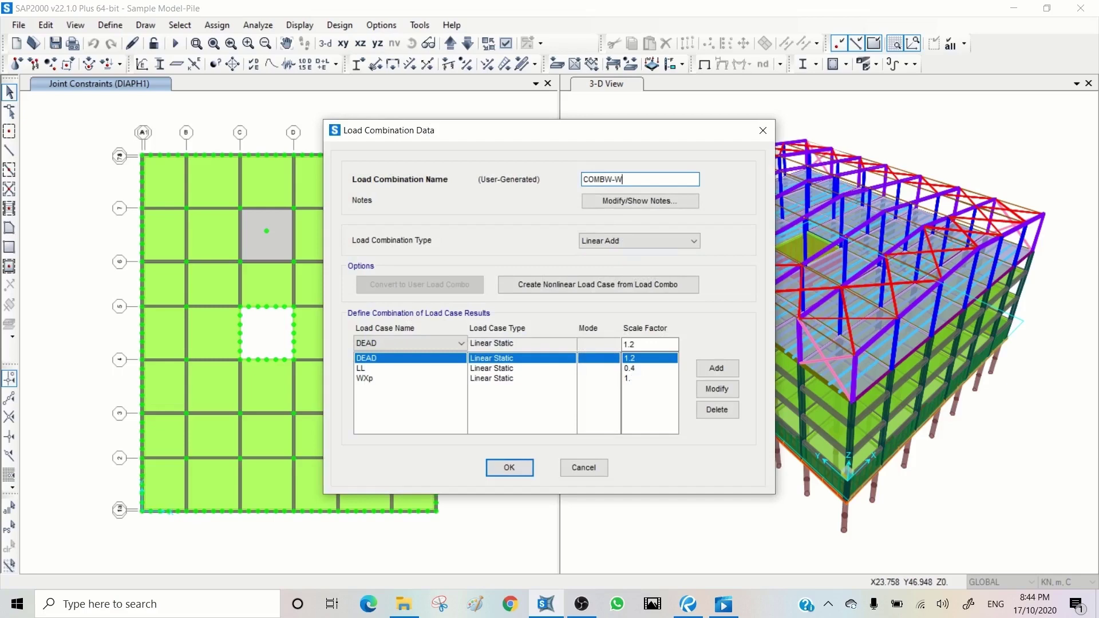
type("X")
key("BackSpace")
type("x1")
- Set the DEAD scale factor in COMBW-Wx1 to 1
left_click_drag(662, 344, 592, 345)
type("1")
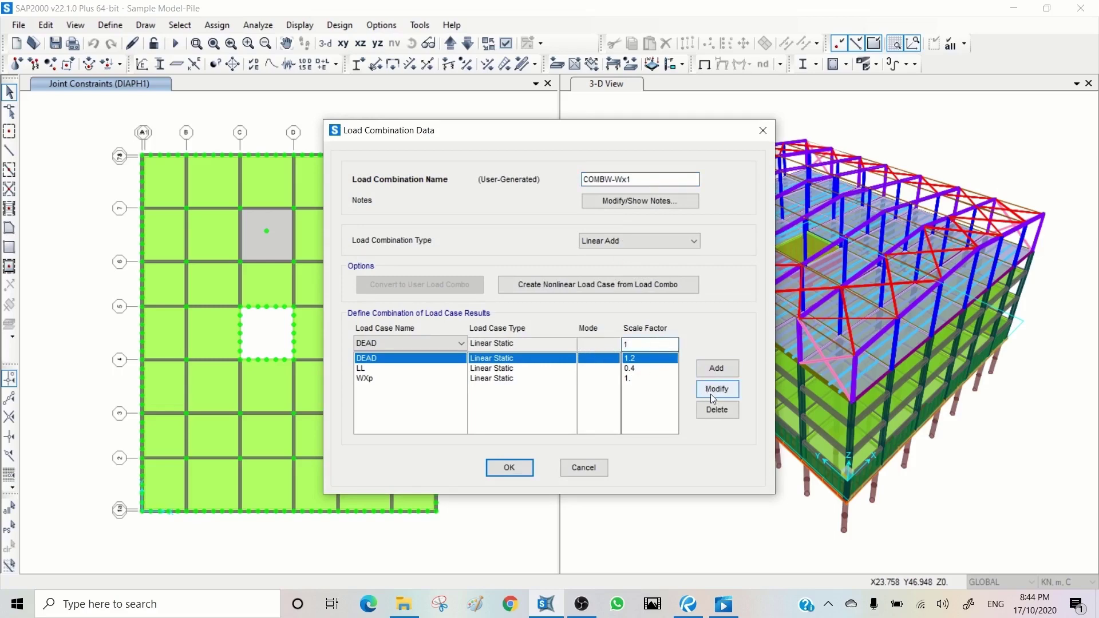
left_click(710, 392)
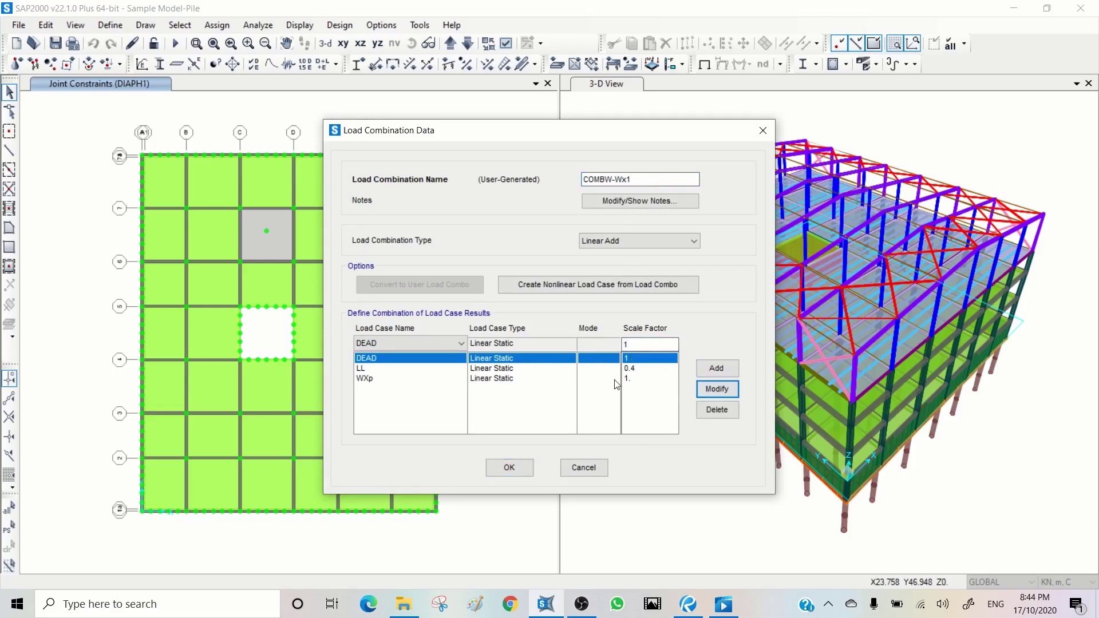
- Set the LL scale factor in COMBW-Wx1 to 1
left_click(638, 370)
left_click_drag(634, 346, 593, 349)
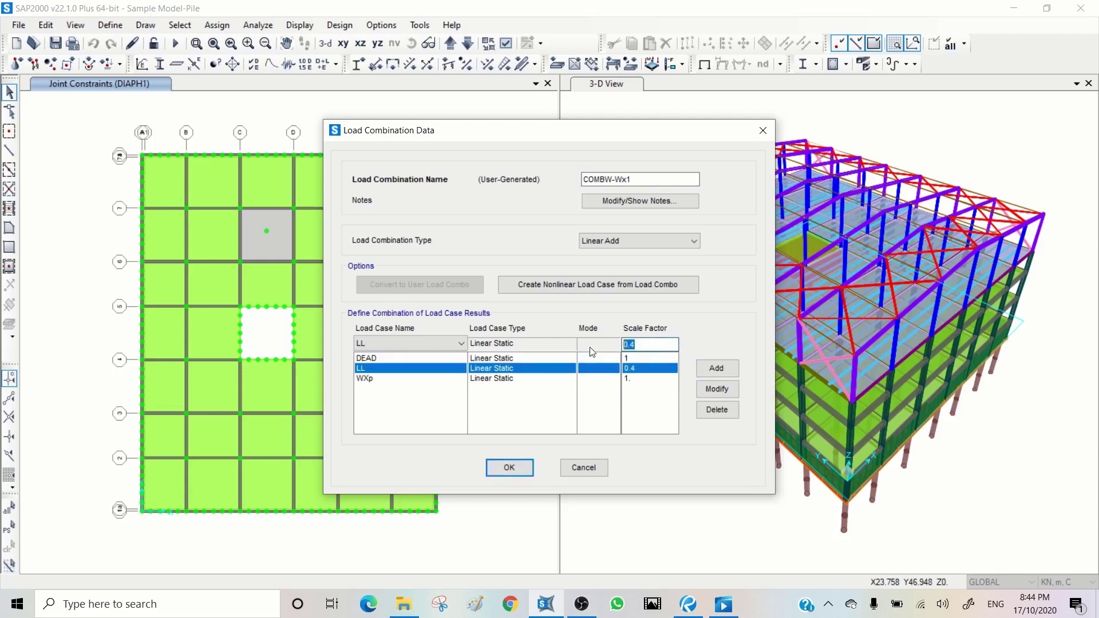
type("1")
left_click(715, 393)
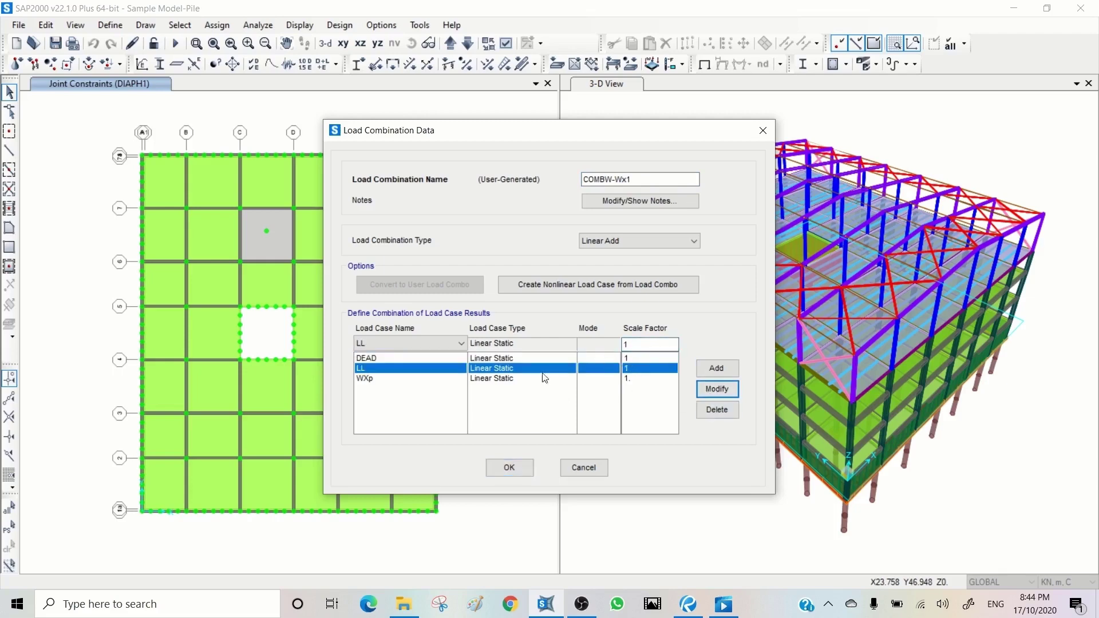
- Set the WXp scale factor in COMBW-Wx1 to 0.67 and accept the combination
left_click(639, 380)
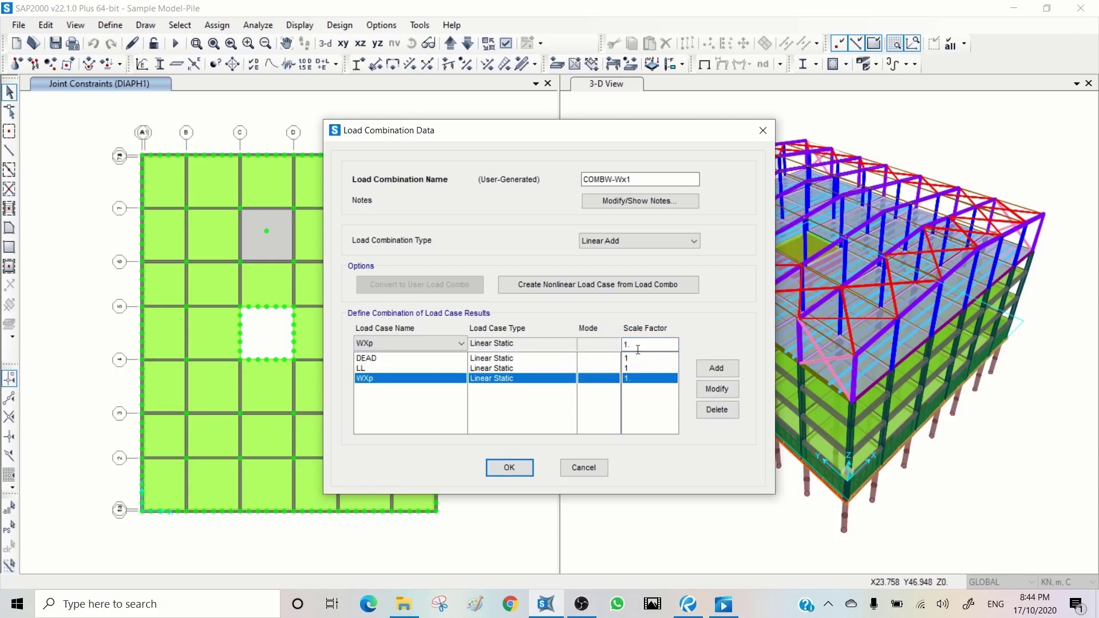
left_click_drag(637, 346, 597, 344)
type("0.67")
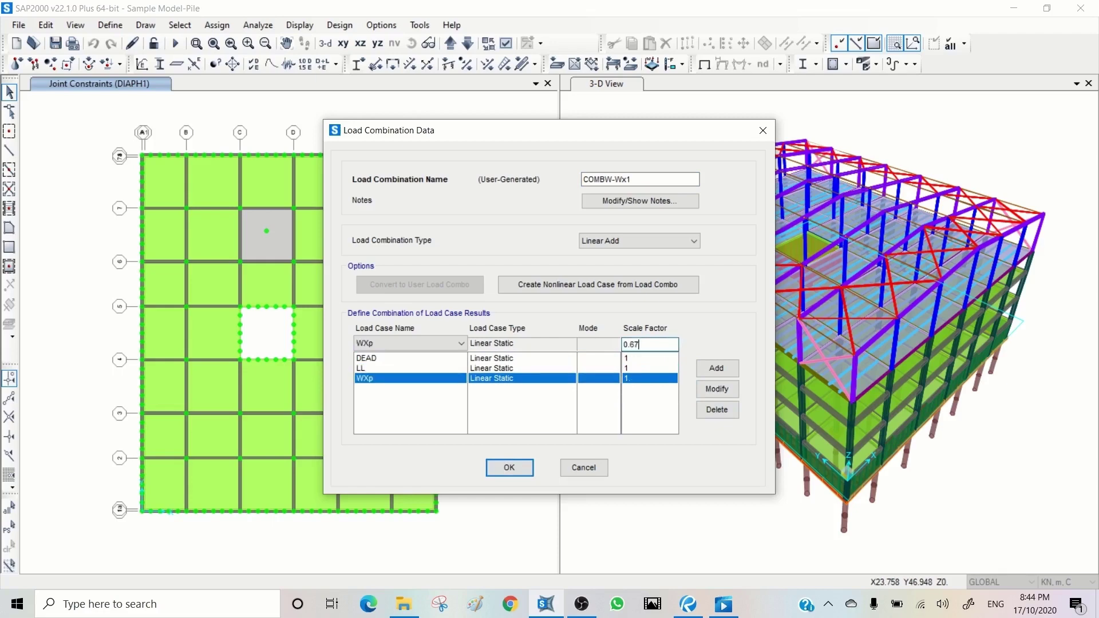
left_click(714, 388)
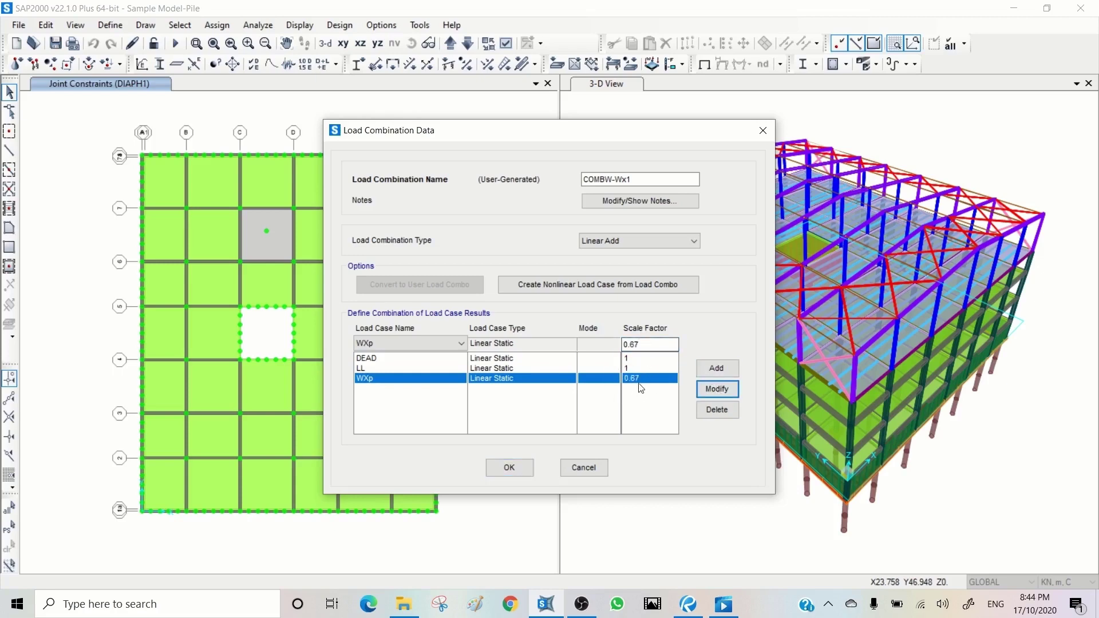
left_click(510, 468)
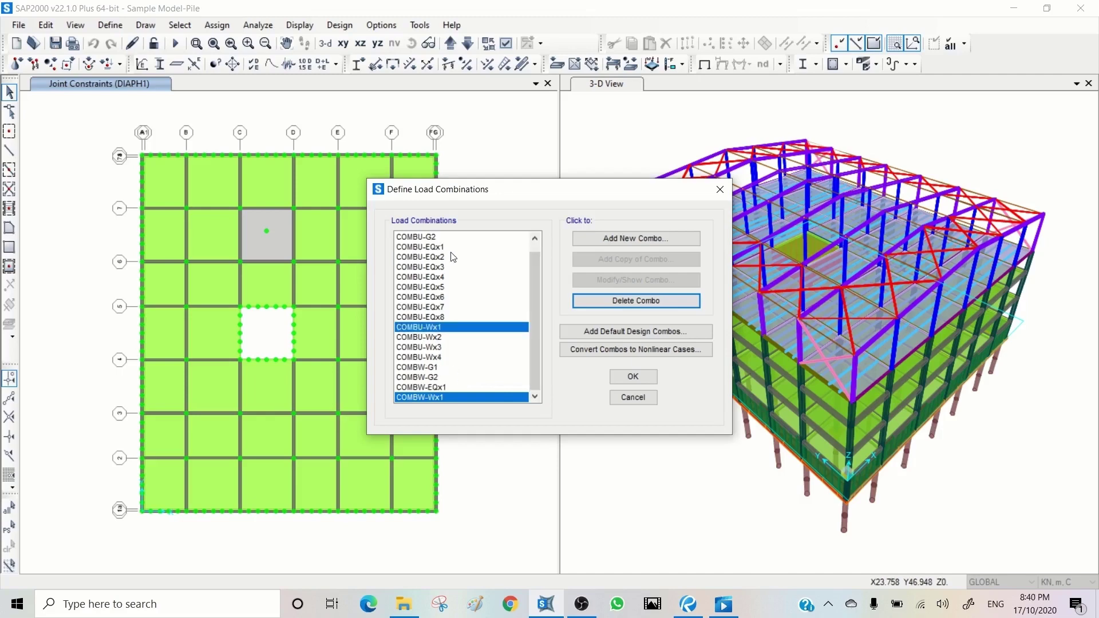
- Create a copy of combination COMBU-G2 and name it COMBS-G2
key("Down")
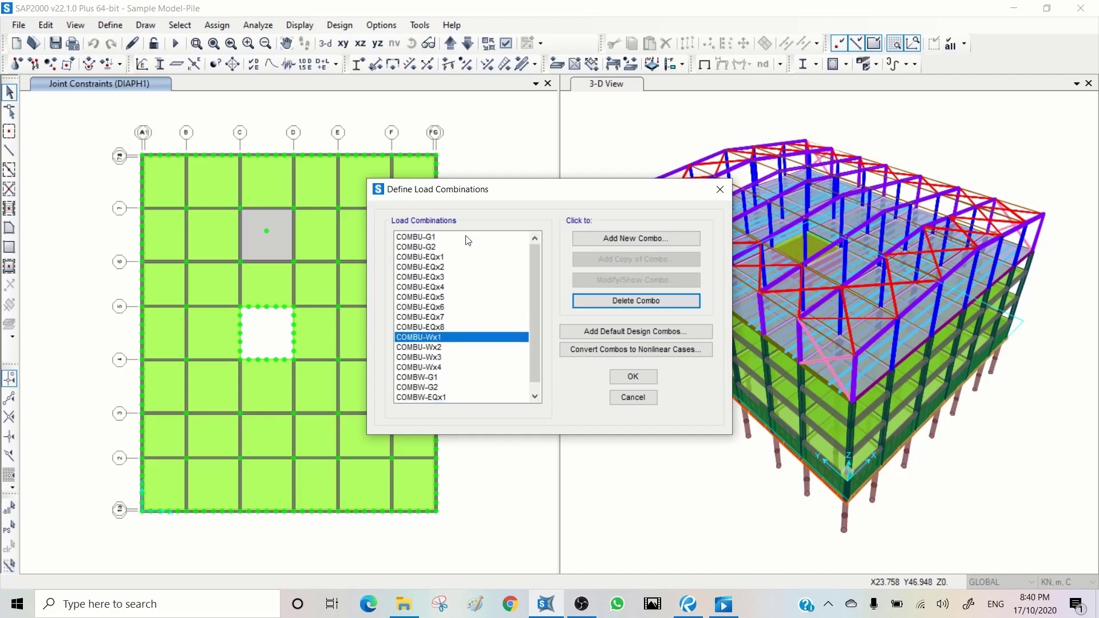
left_click(432, 247)
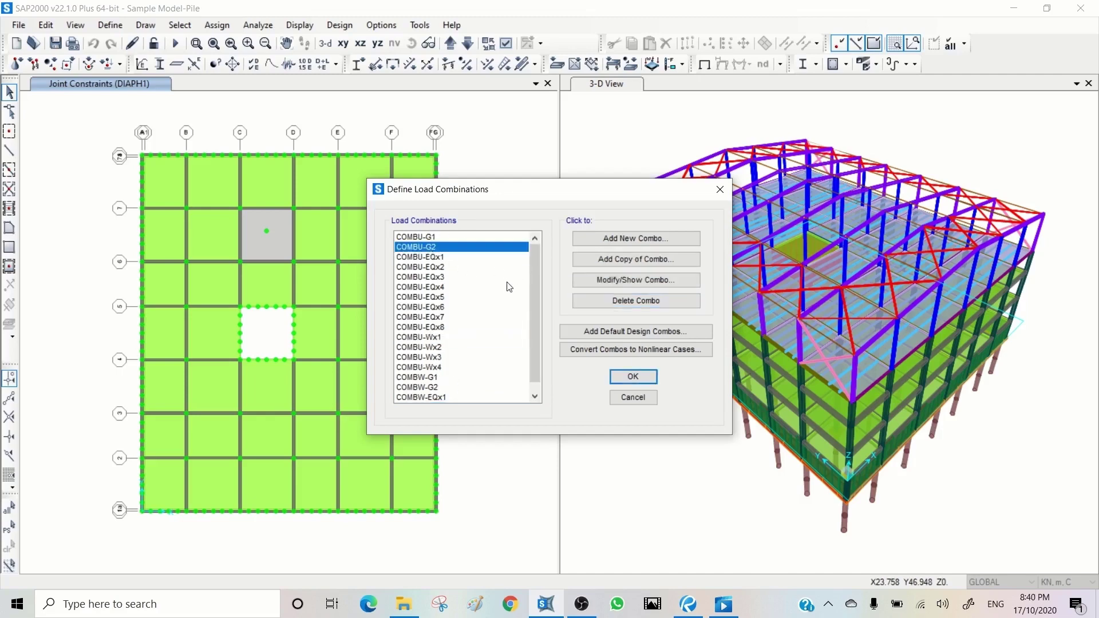
left_click(628, 259)
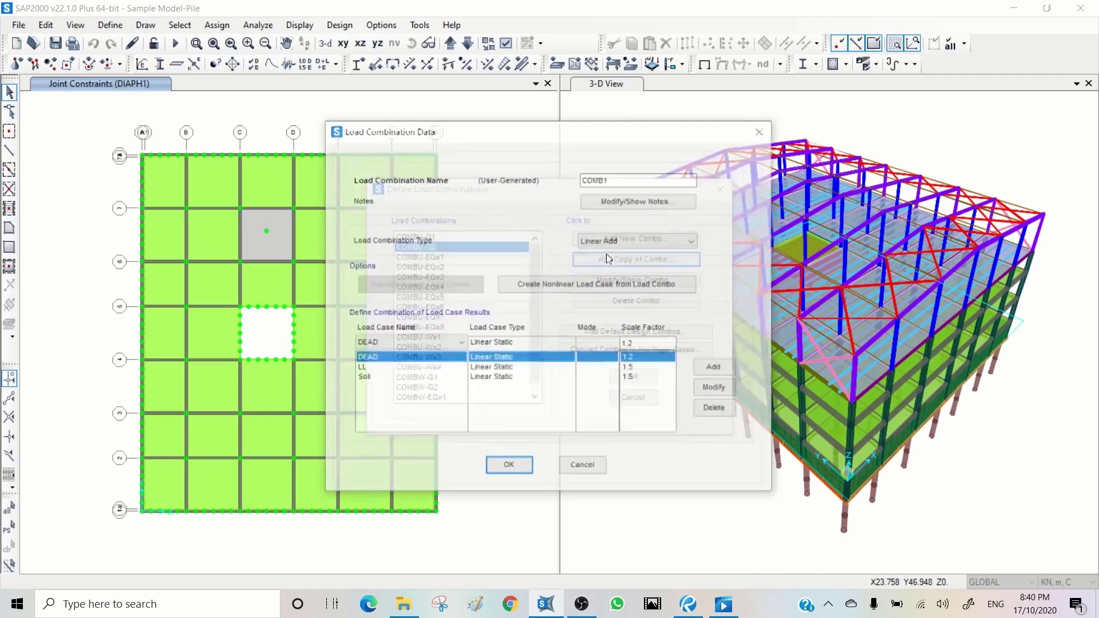
left_click(609, 179)
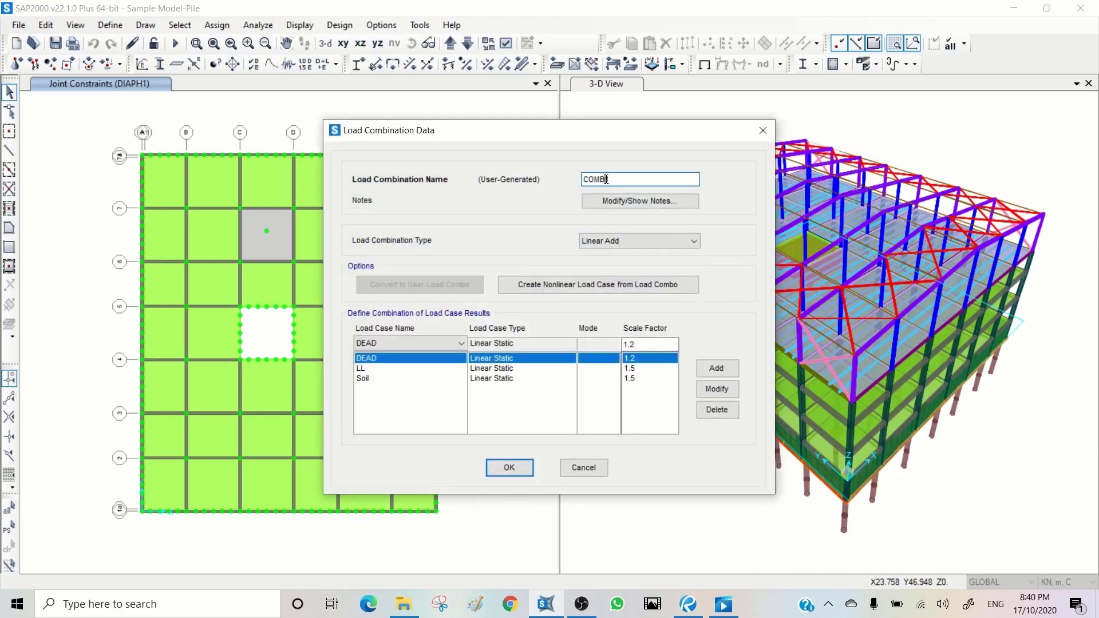
type("S")
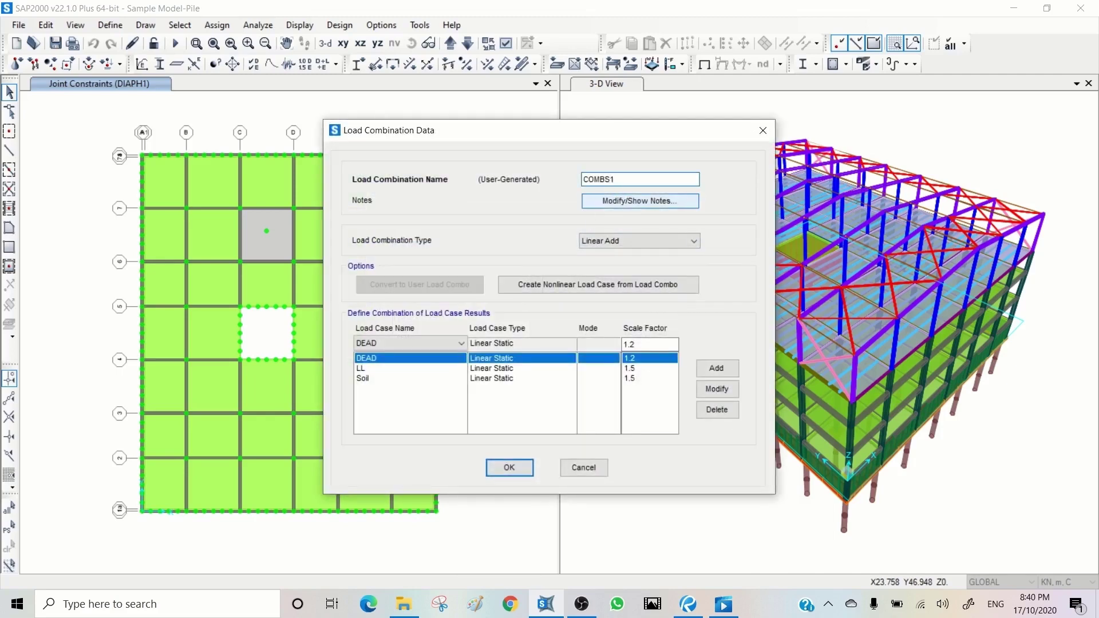
type("-G2")
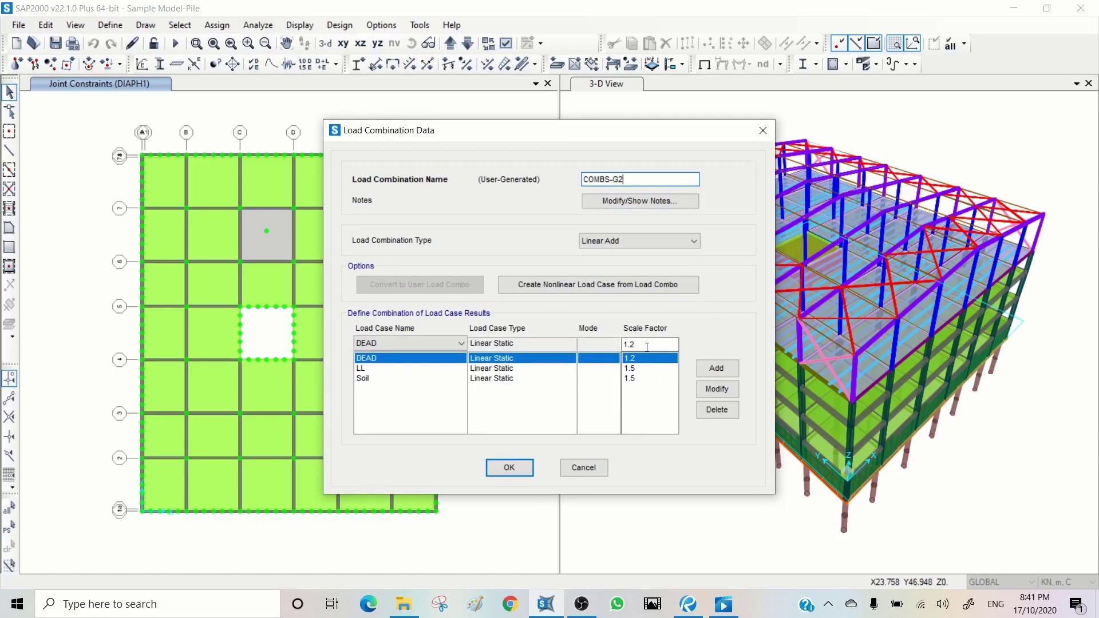
- Set the DEAD, LL and Soil scale factors in COMBS-G2 to 1 and accept the combination
left_click_drag(645, 345, 594, 345)
type("1")
left_click(715, 390)
left_click(640, 367)
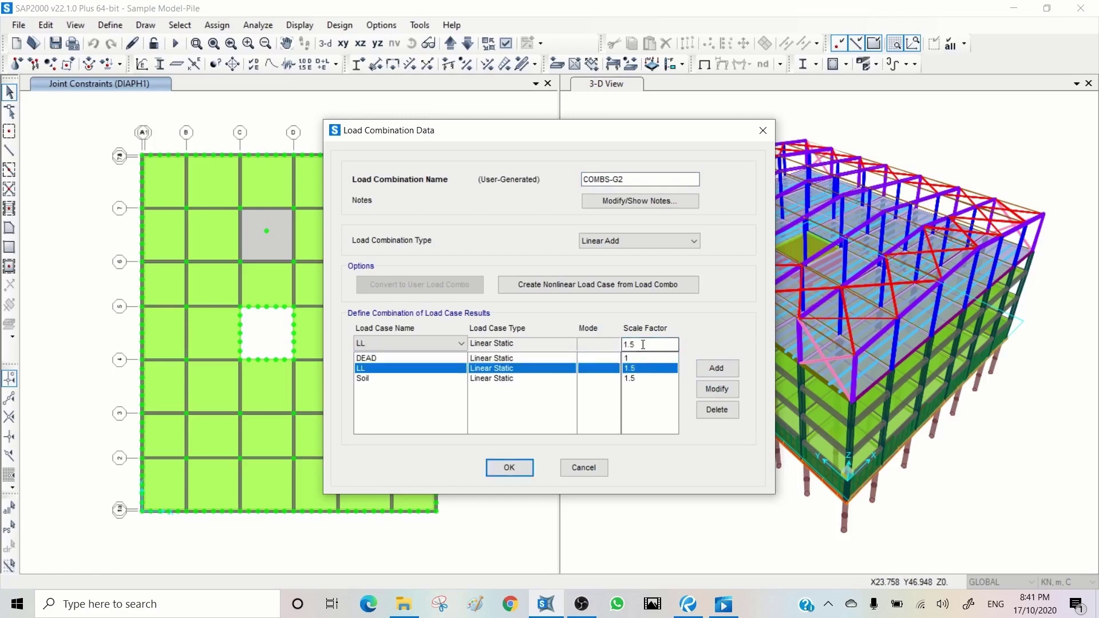
type("1")
left_click_drag(642, 345, 613, 346)
left_click(716, 389)
left_click(641, 378)
type("1")
left_click(716, 389)
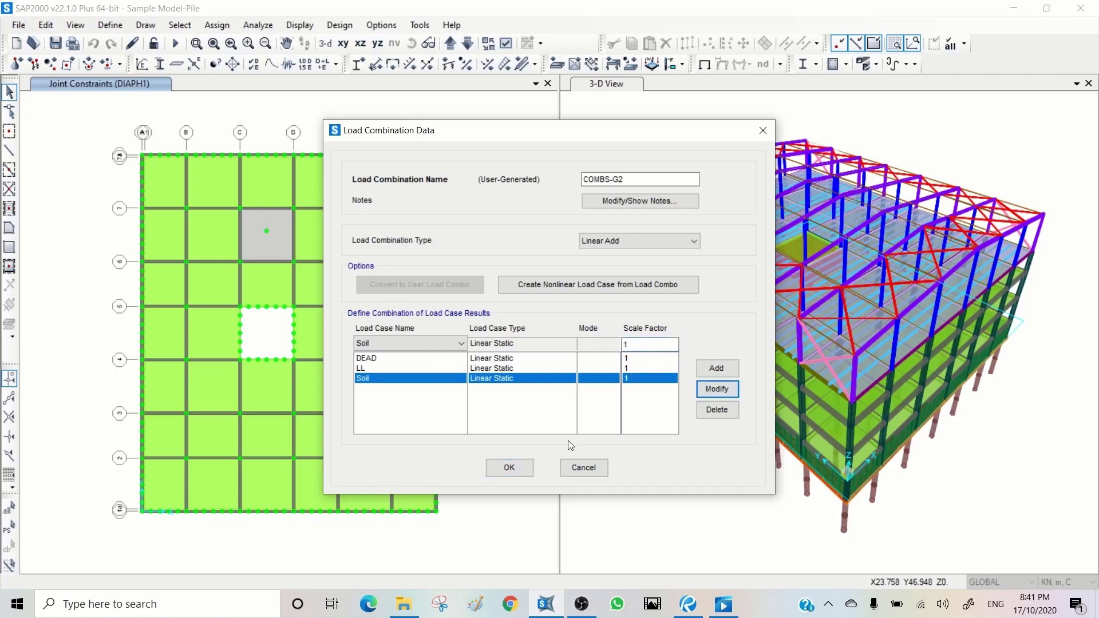
left_click(520, 467)
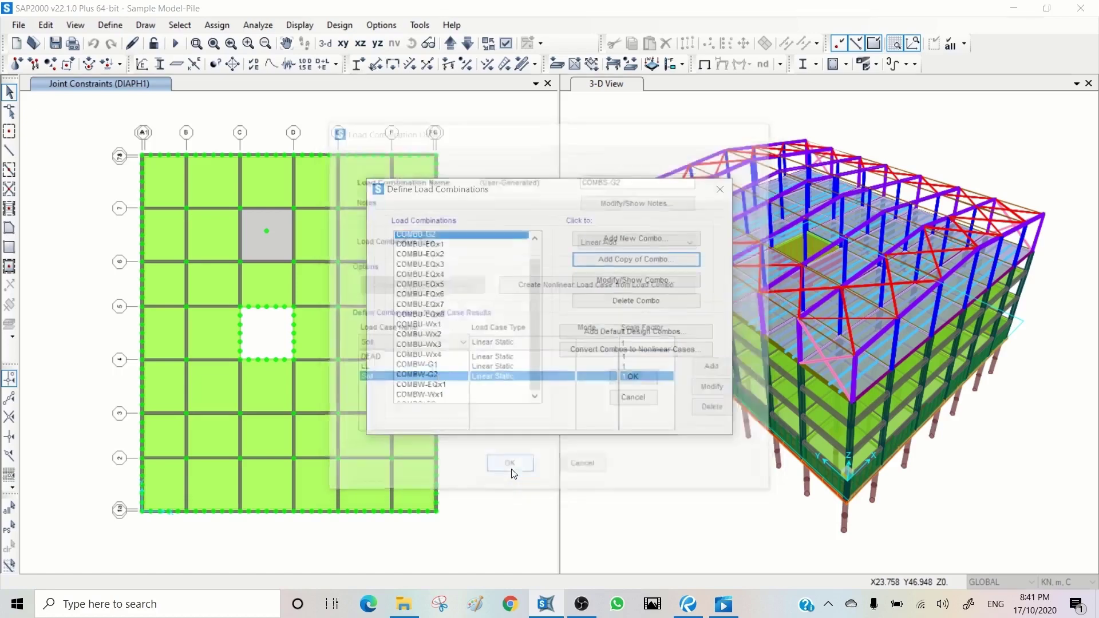
- Create a copy of combination COMBW-EQx1 and name it COMBS-EQx1
left_click(458, 367, "ctrl")
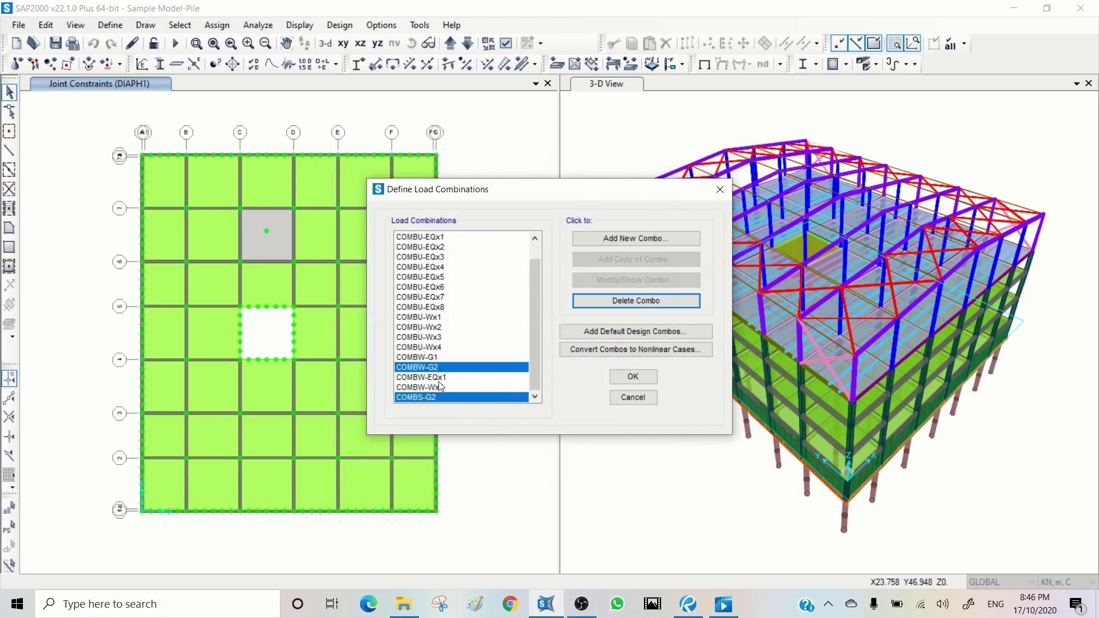
left_click(438, 379)
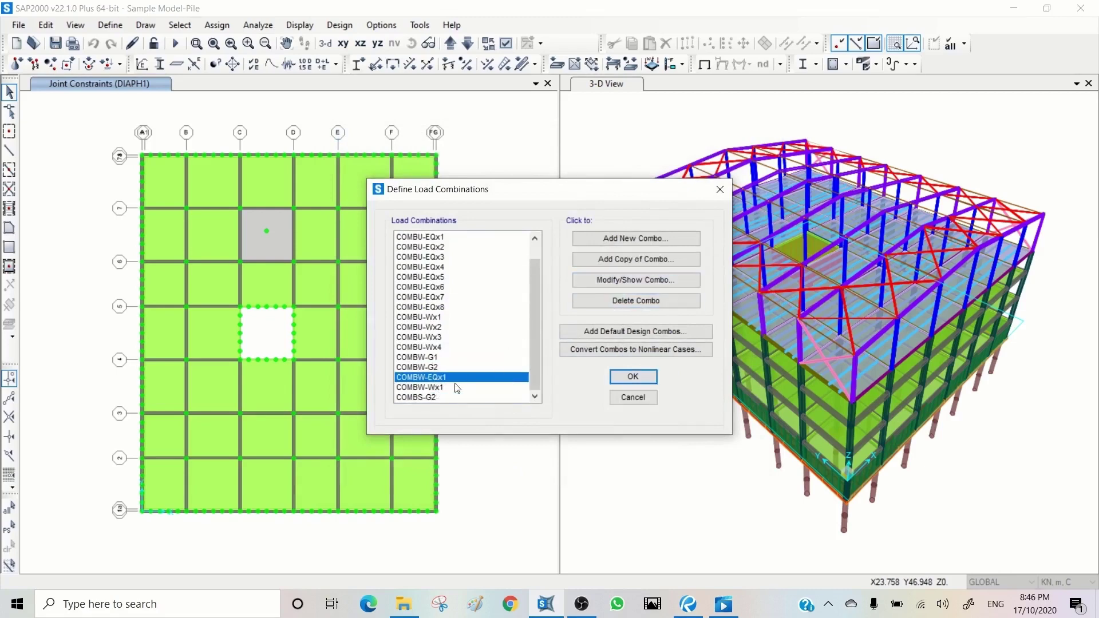
left_click(617, 259)
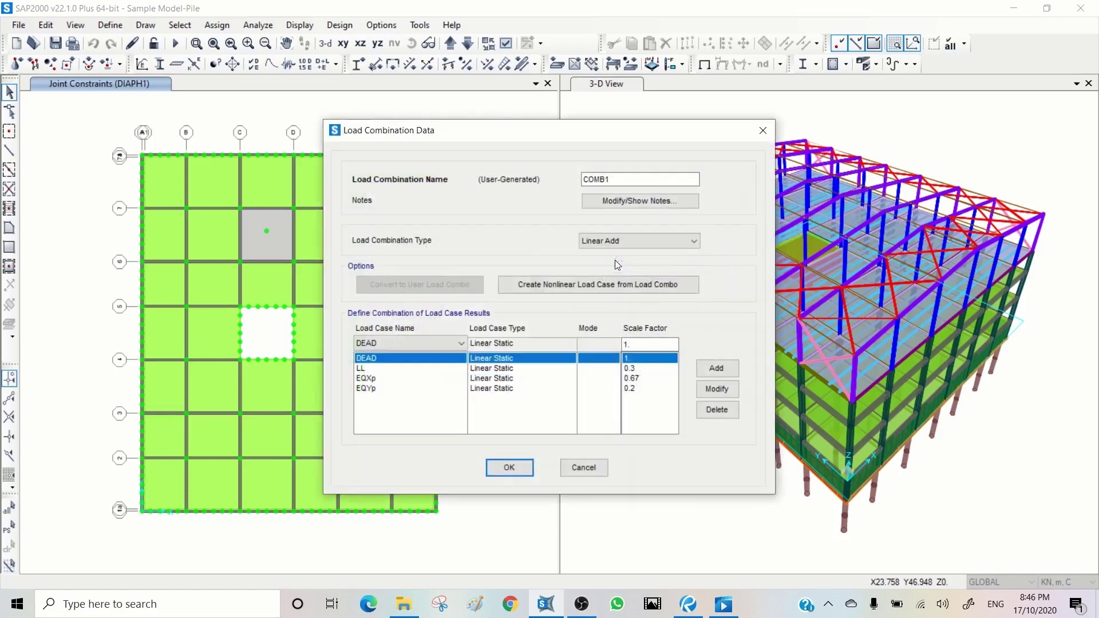
left_click(640, 379)
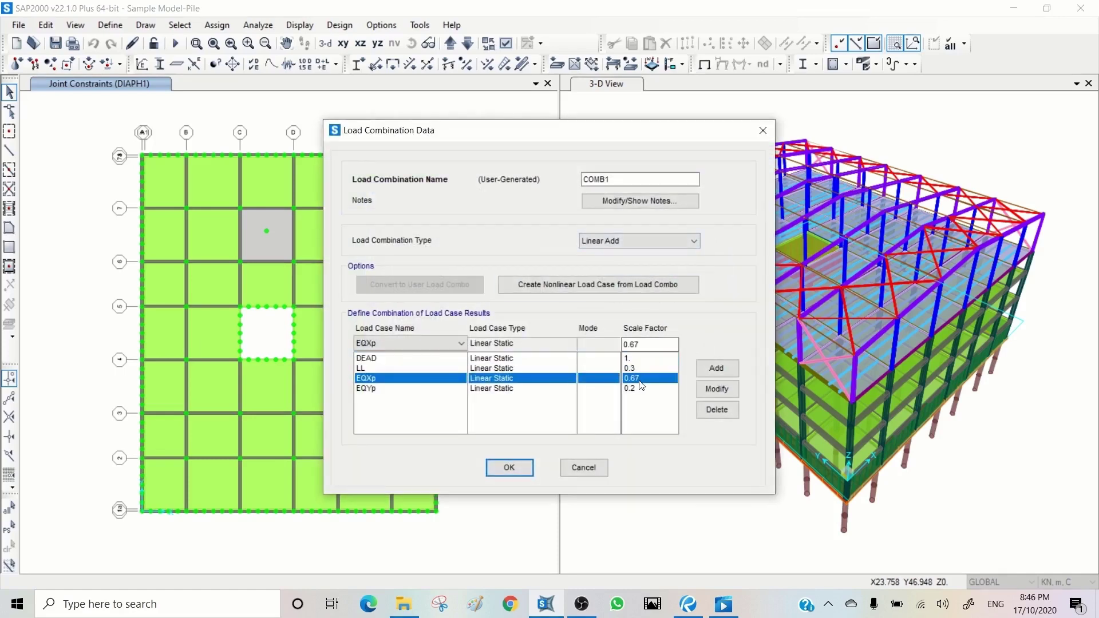
left_click(605, 178)
type("S-EQx")
- Set the EQXp scale factor in COMBS-EQx1 to 0.25
double_click(629, 344)
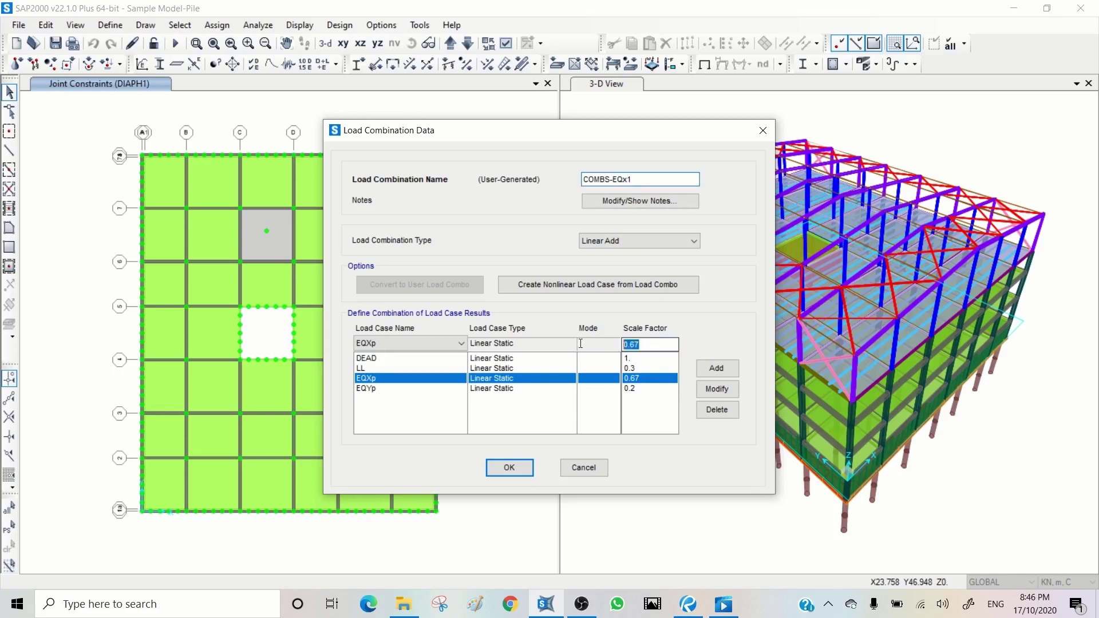
type("0.25")
left_click(717, 390)
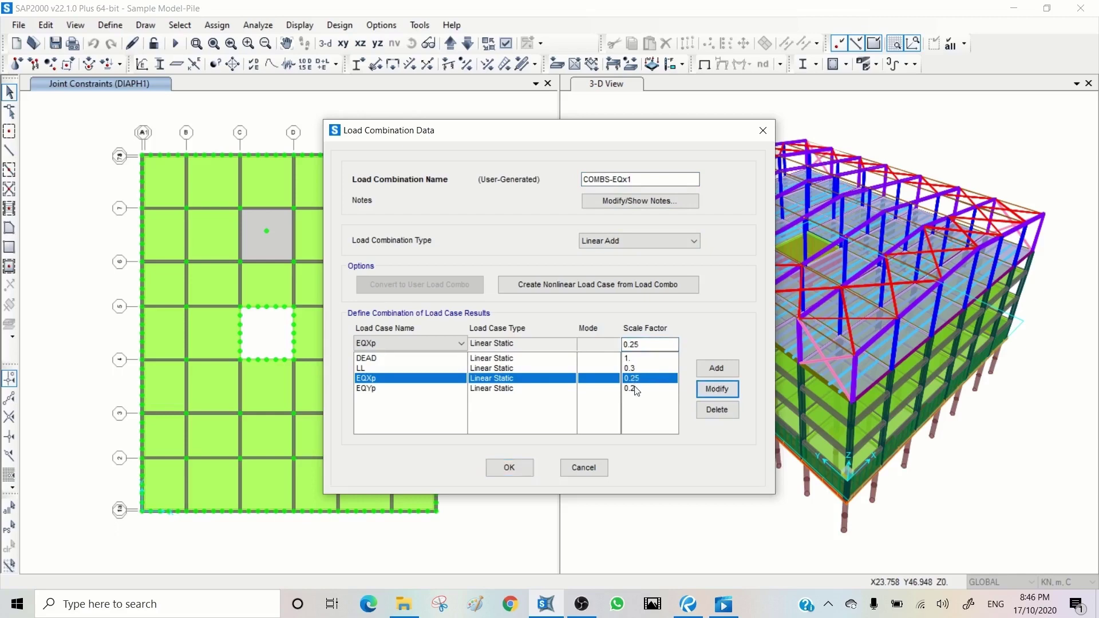
- Set the EQYp scale factor in COMBS-EQx1 to 0.075 and accept the combination
left_click(640, 388)
left_click_drag(641, 344, 631, 345)
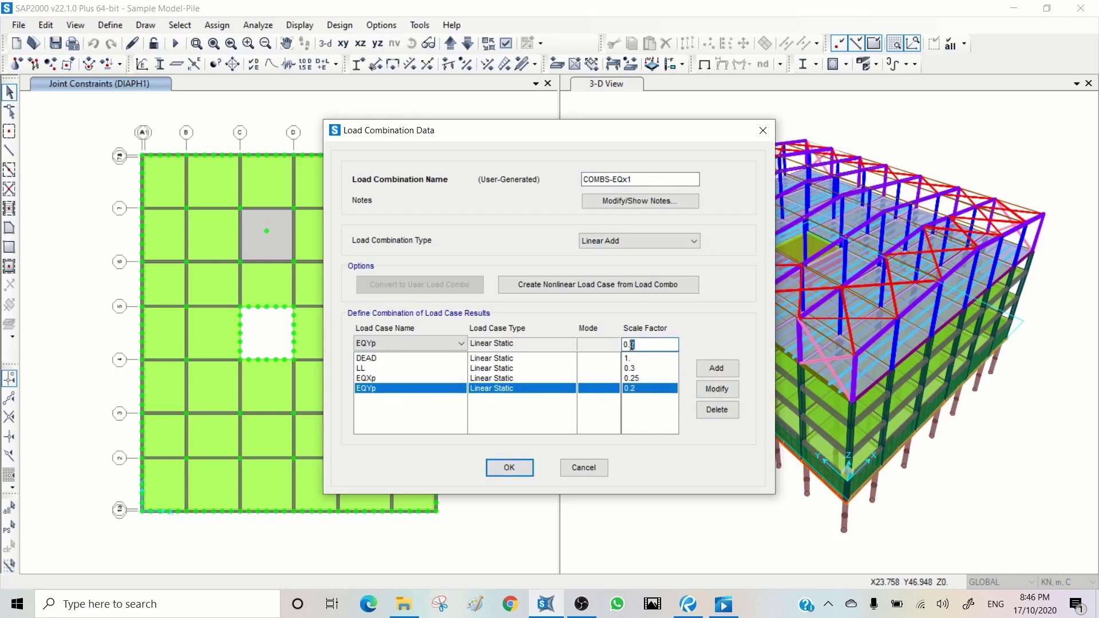
type("075")
left_click(718, 389)
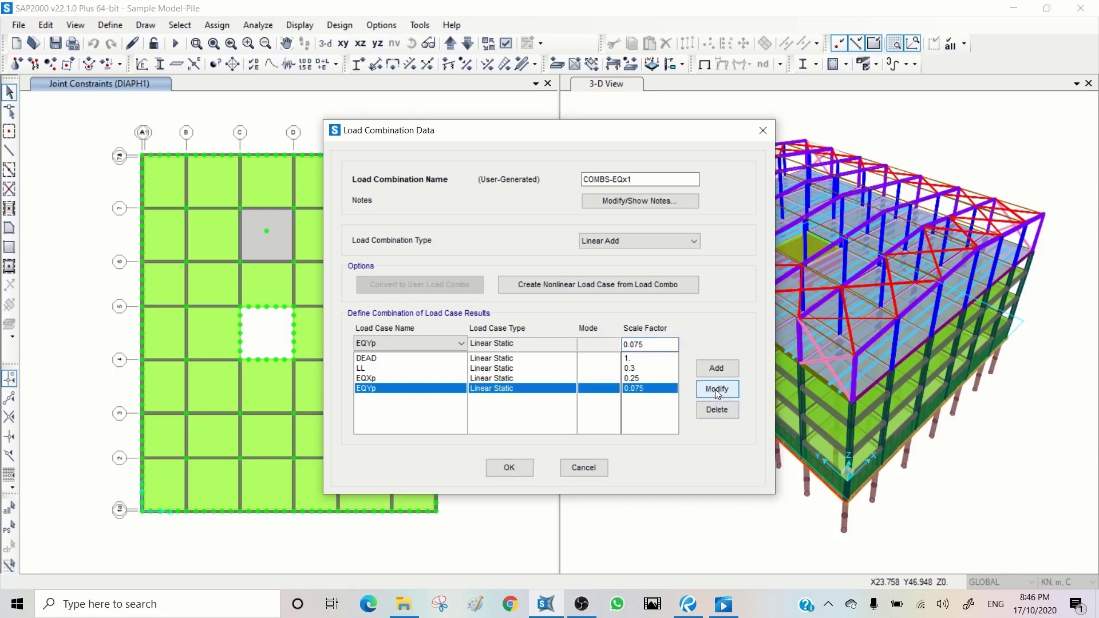
left_click(510, 467)
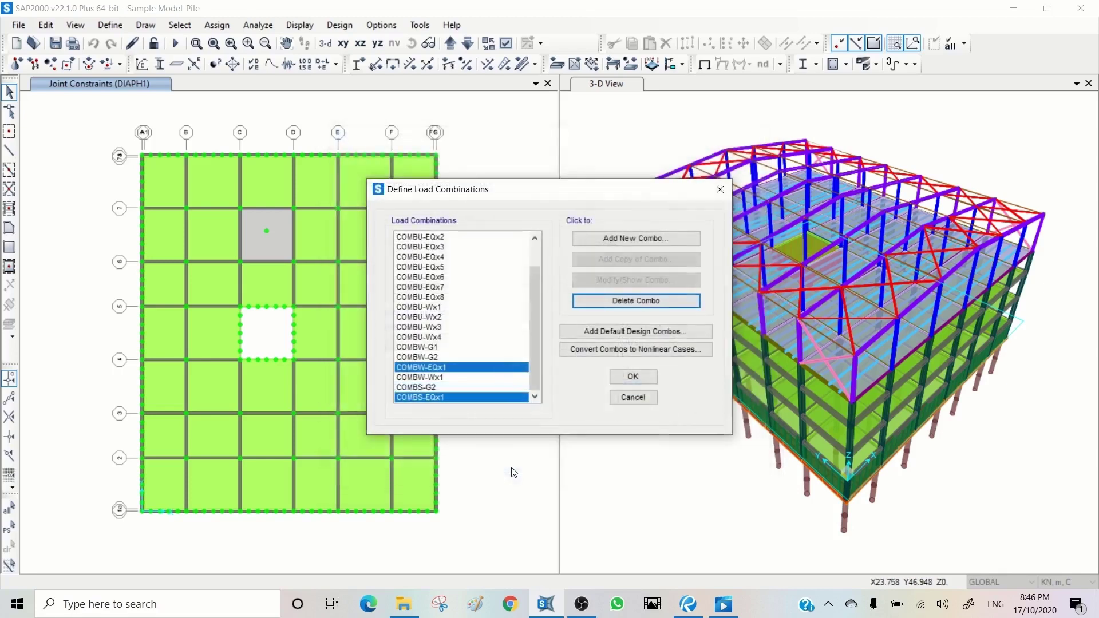
- Create a copy of combination COMBW-Wx1 and name it COMBS-Wx1
left_click(443, 377)
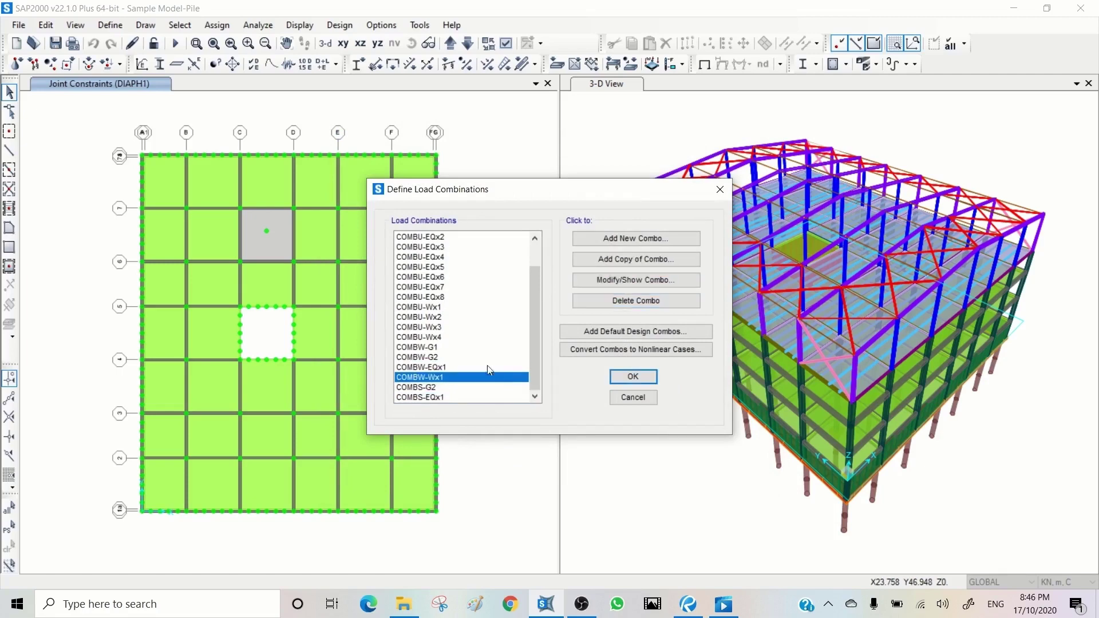
left_click(633, 257)
left_click(612, 180)
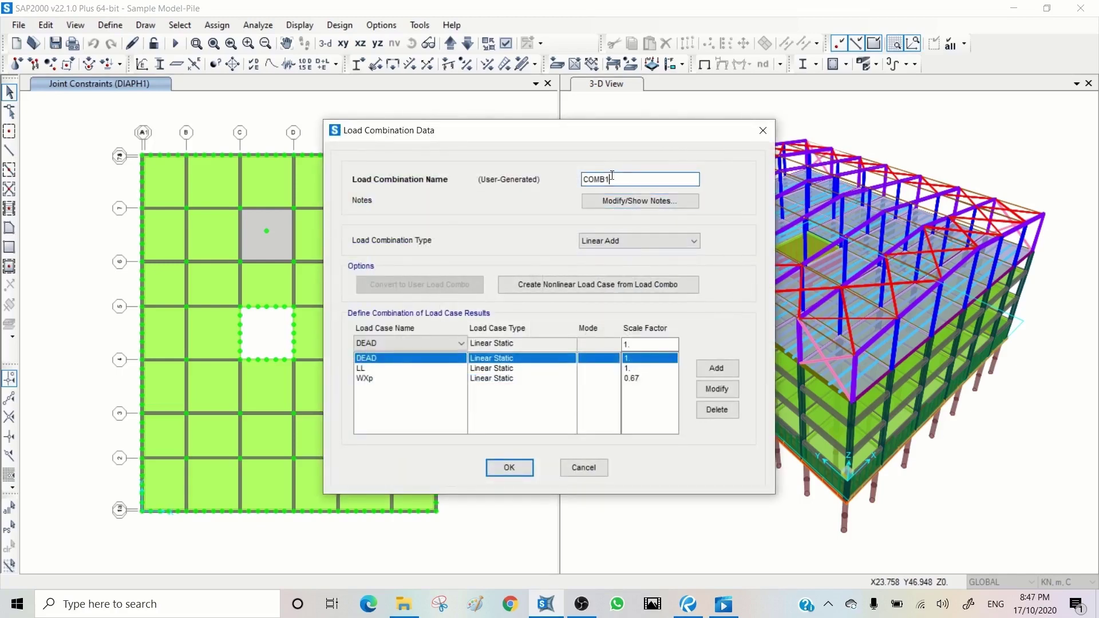
type("S-Wx")
- Set the WXp scale factor in COMBS-Wx1 to 0.4 and accept the combination
left_click(637, 379)
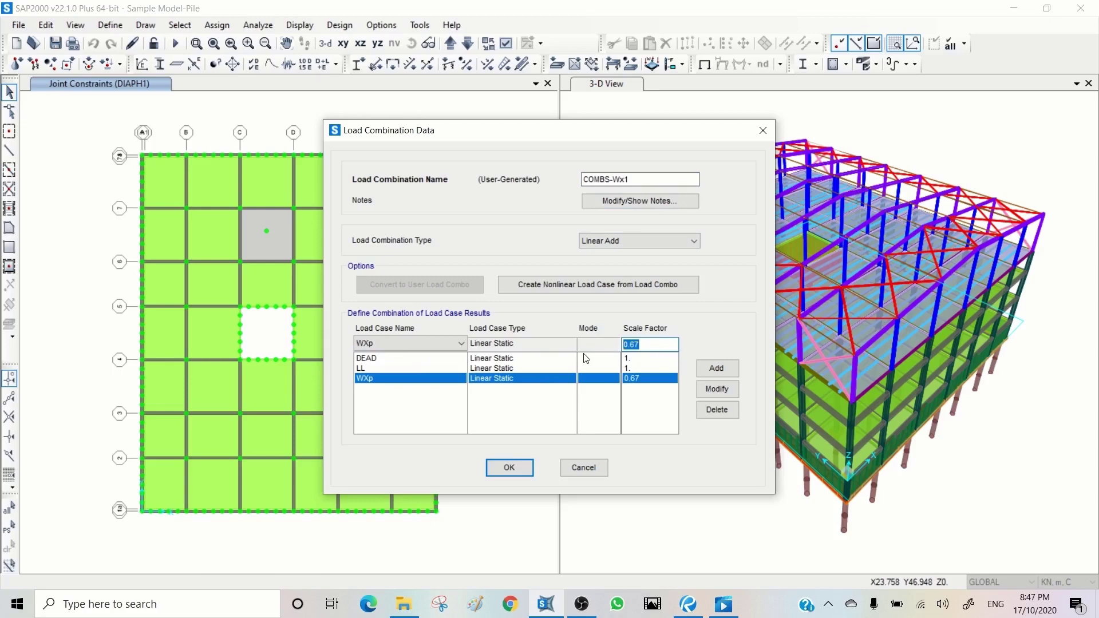
type("0.4")
left_click(715, 394)
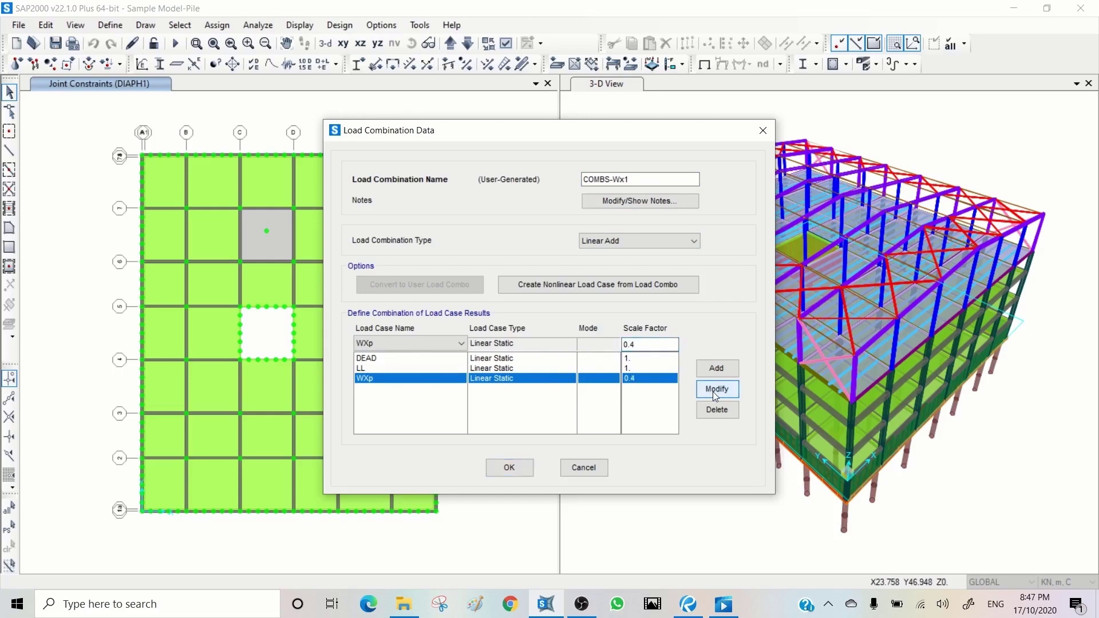
left_click(513, 473)
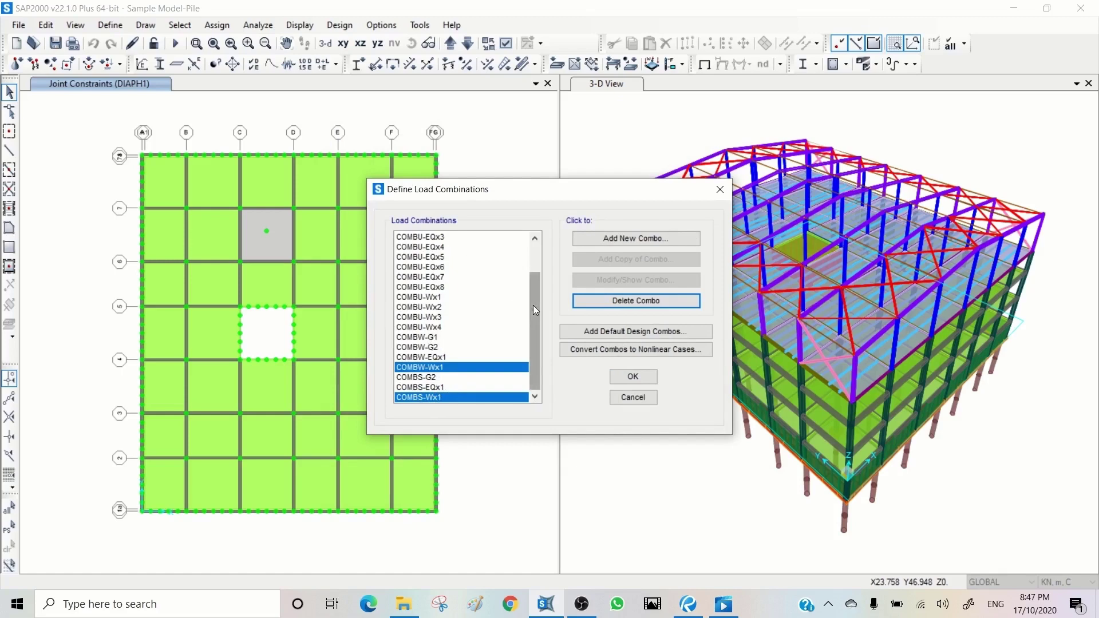
- Add a new load combination named ENVELOPE-U and set its combination type to Envelope
scroll(534, 305, "up", 2)
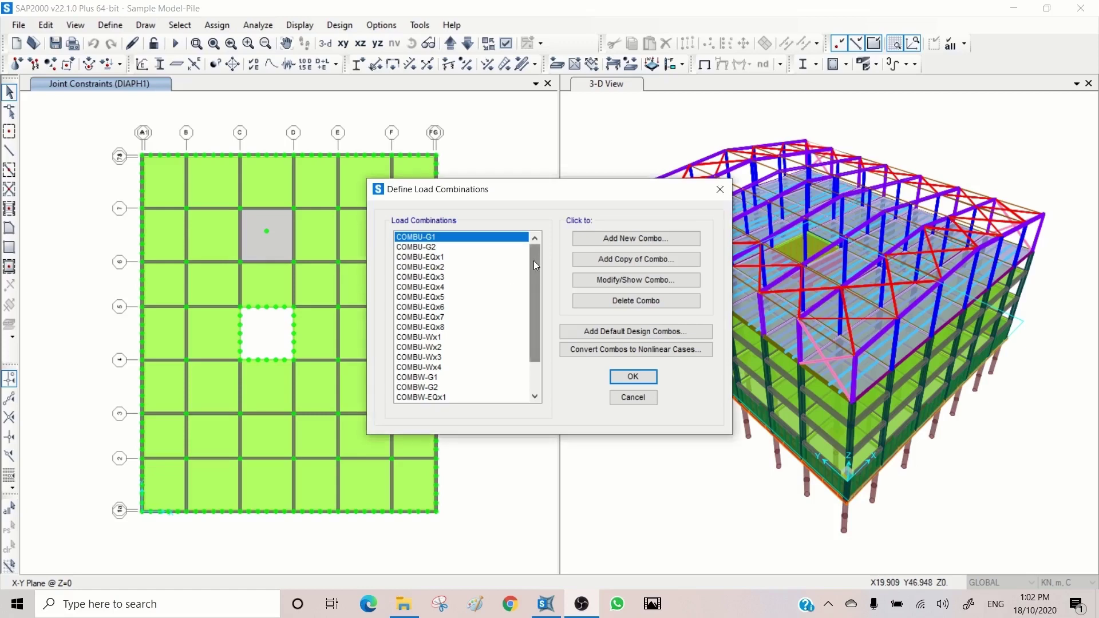
left_click_drag(534, 260, 536, 324)
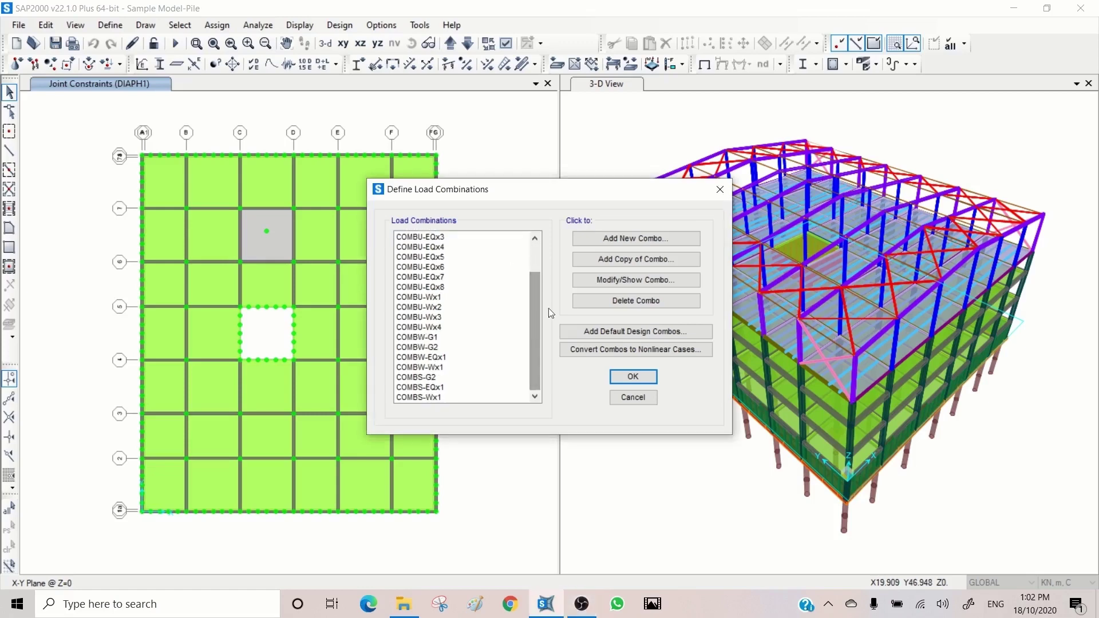
left_click(628, 238)
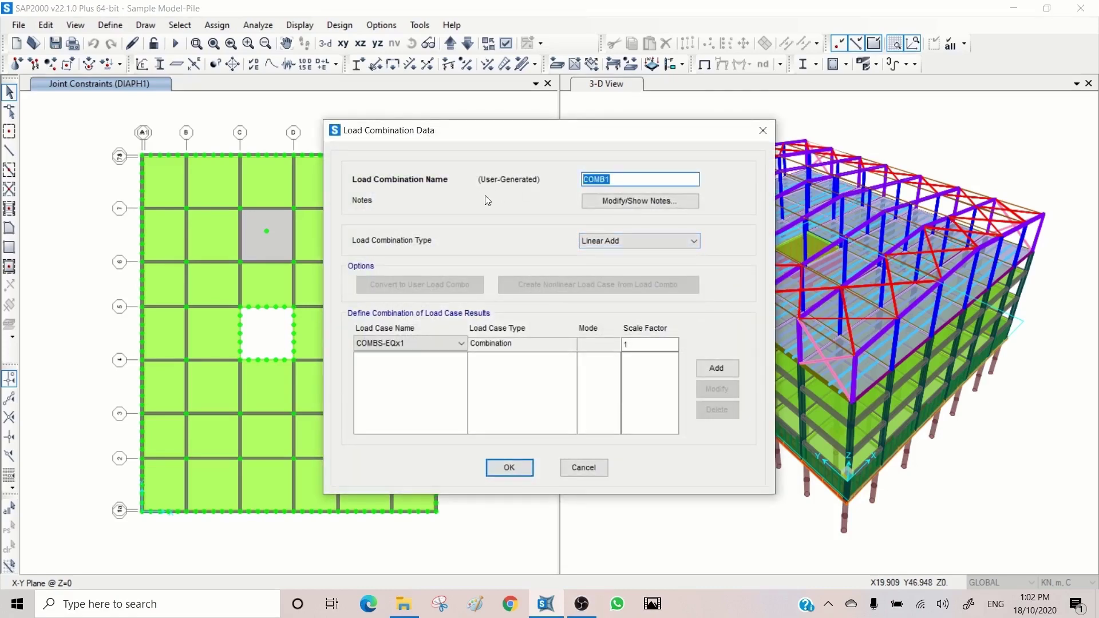
type("ENVELOPE-U")
left_click(626, 240)
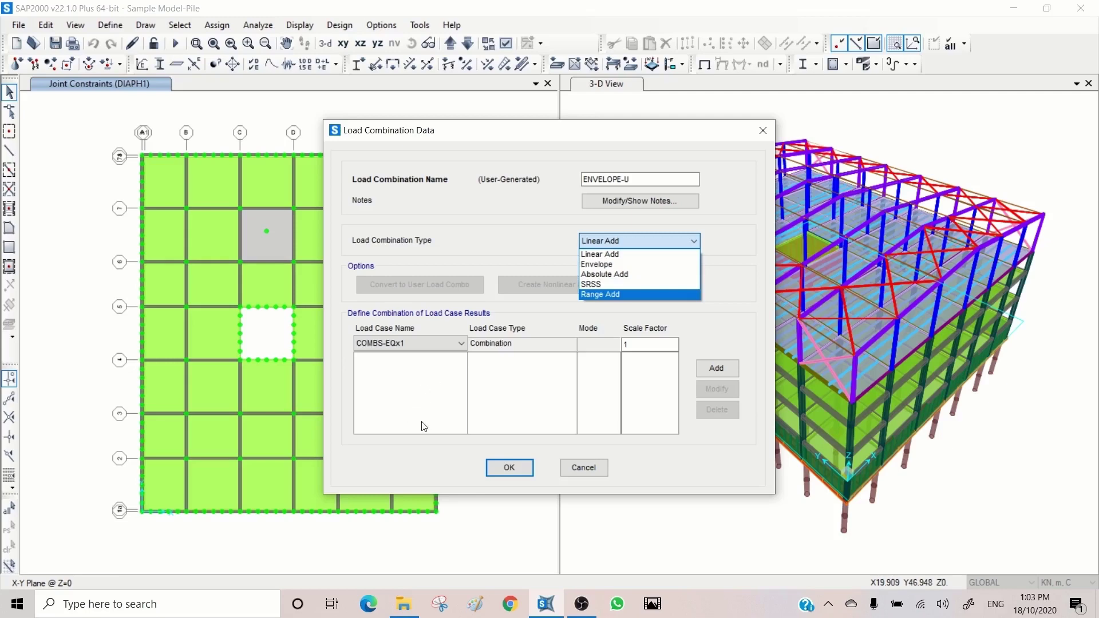
left_click(616, 268)
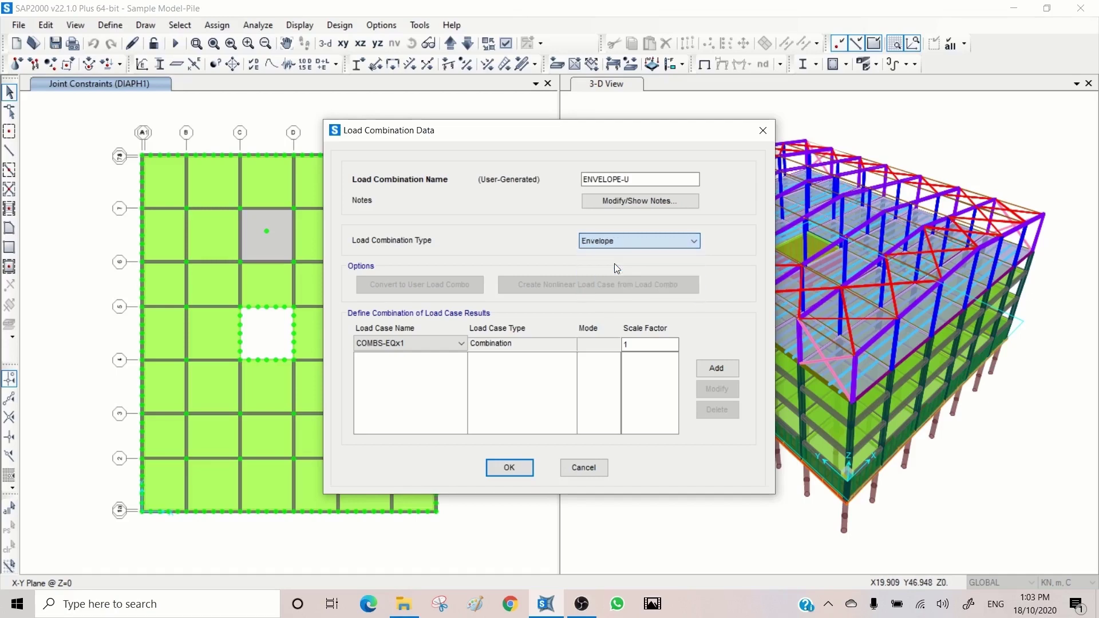
- Add the combinations COMBU-G1 and COMBU-G2 to ENVELOPE-U, each with a scale factor of 1
left_click(424, 345)
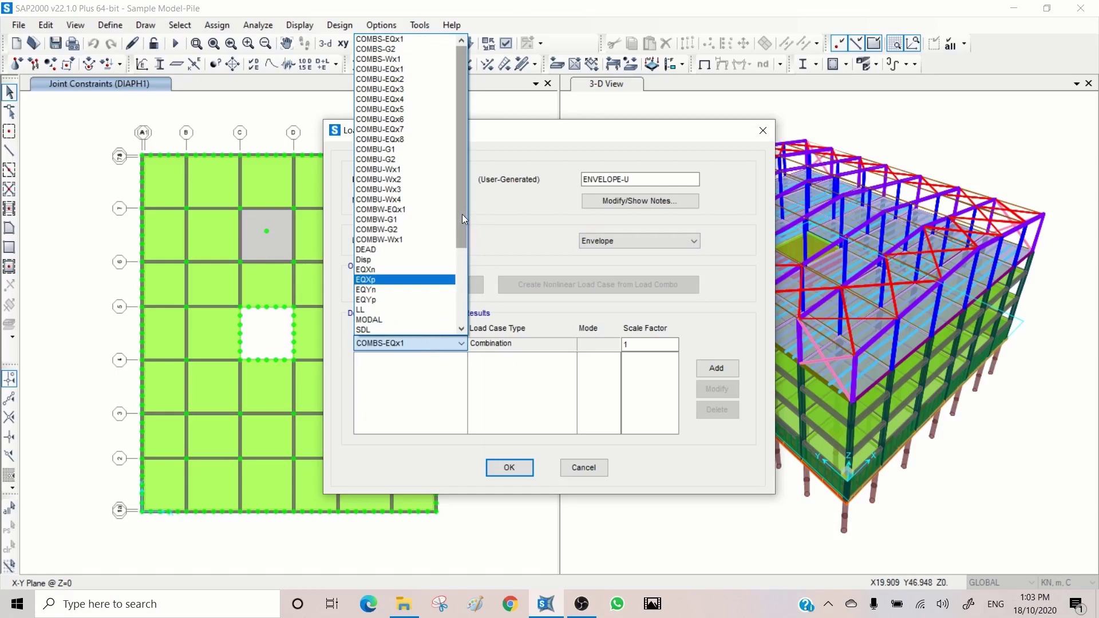
left_click(403, 152)
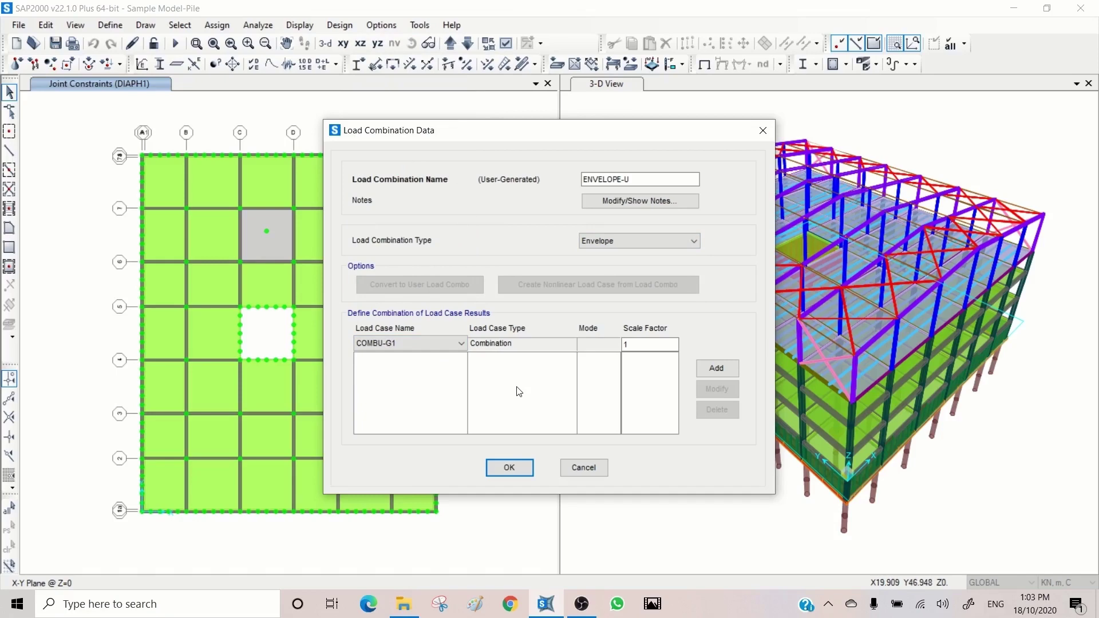
left_click(718, 368)
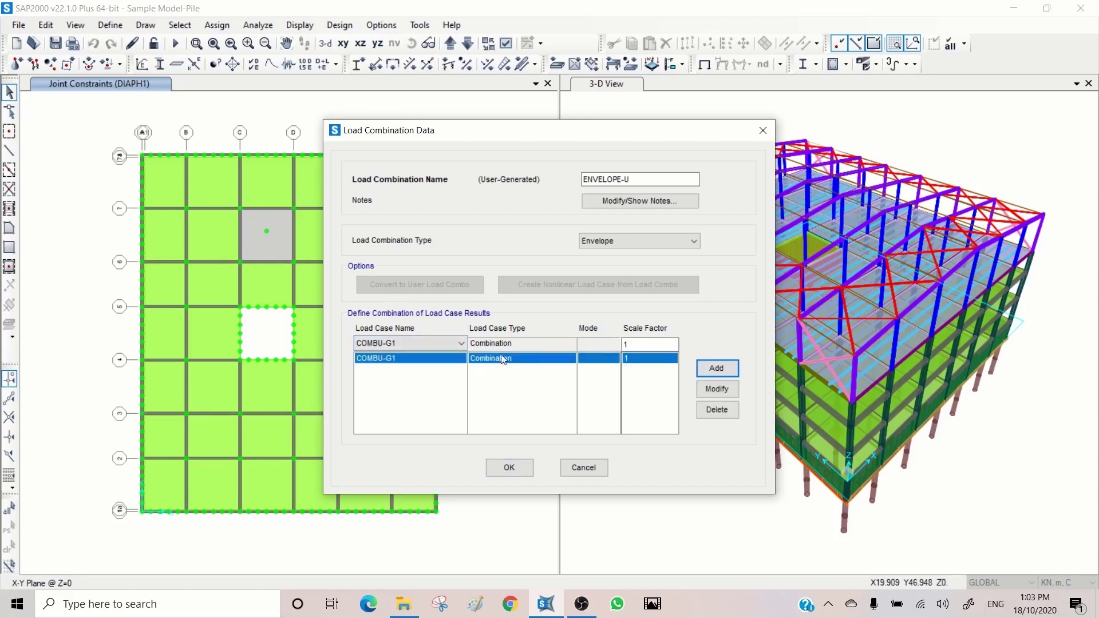
left_click(433, 341)
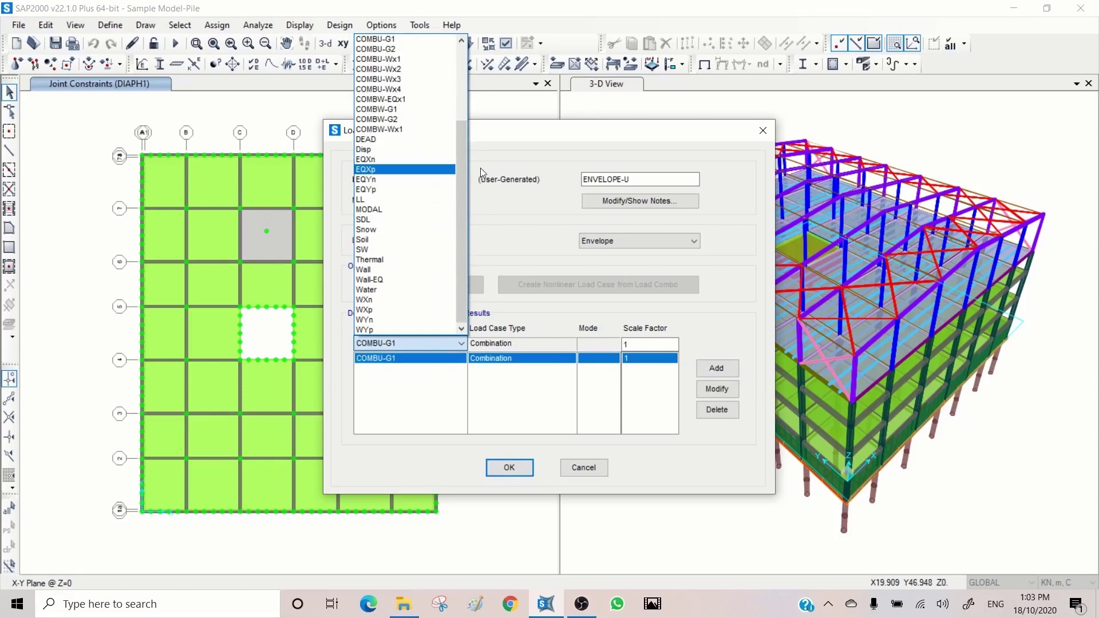
left_click(375, 49)
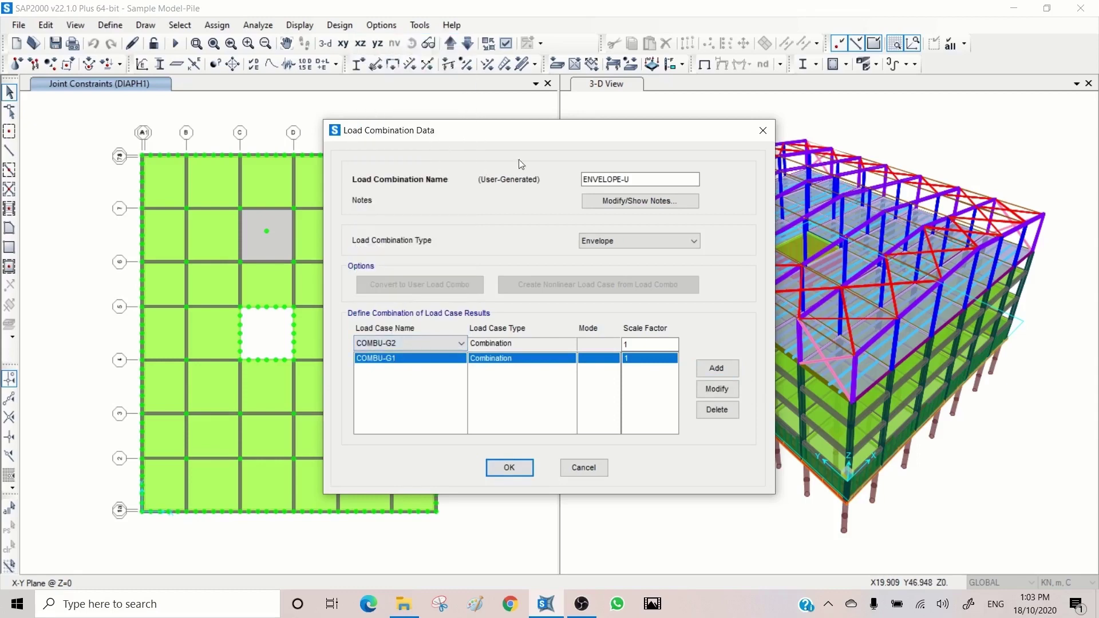
left_click(716, 369)
- Add COMBU-EQx1 and COMBU-Wx1 to ENVELOPE-U with a scale factor of 1 and accept the combination
left_click(417, 343)
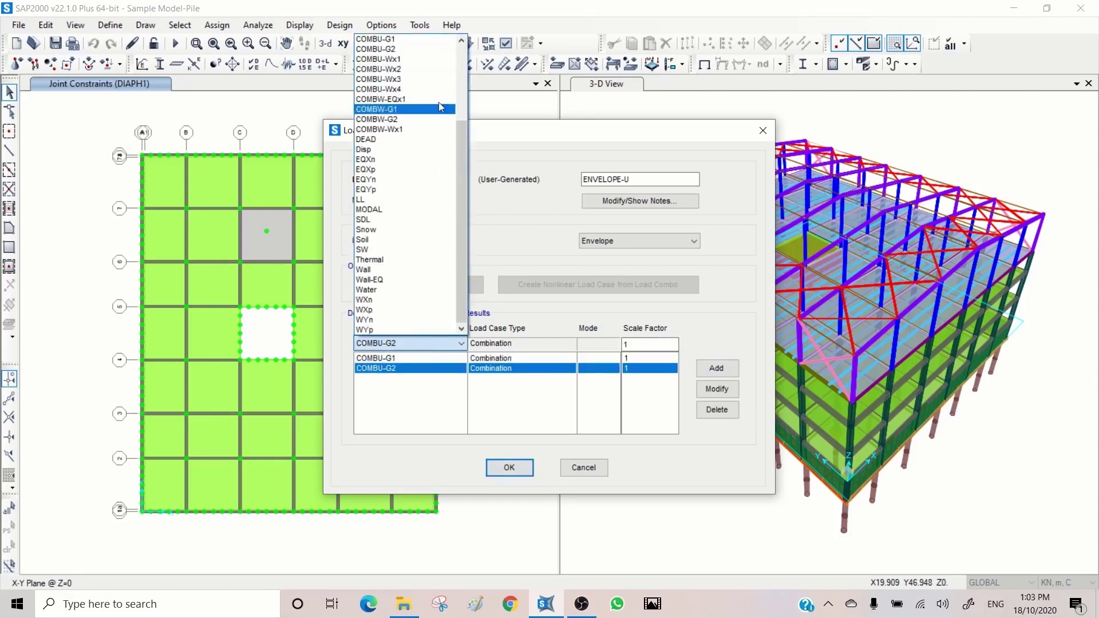
left_click(439, 90)
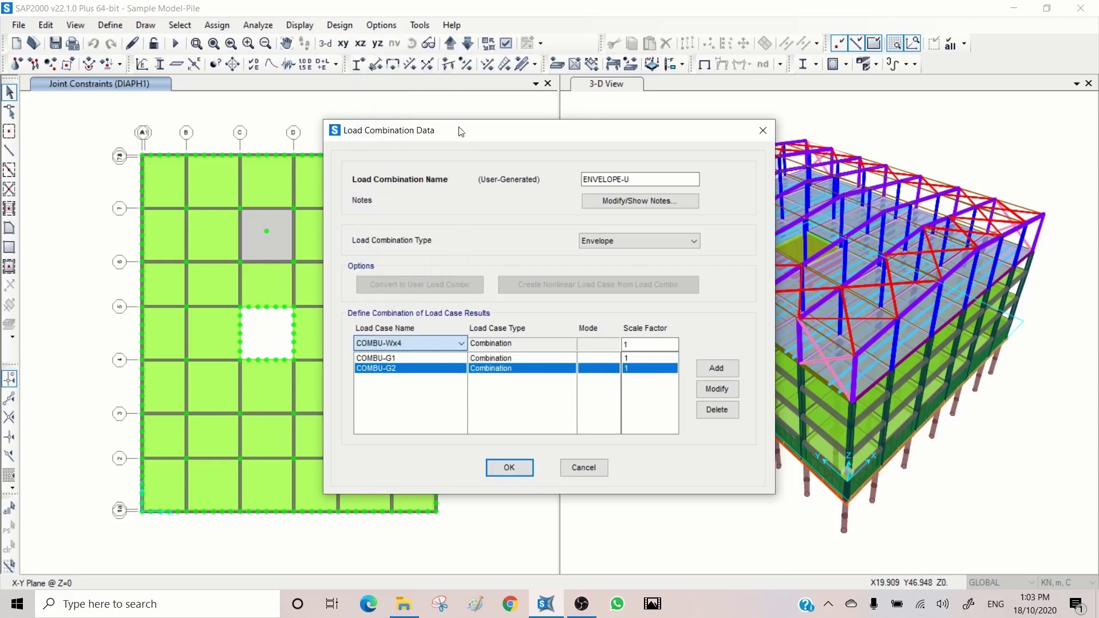
left_click(413, 345)
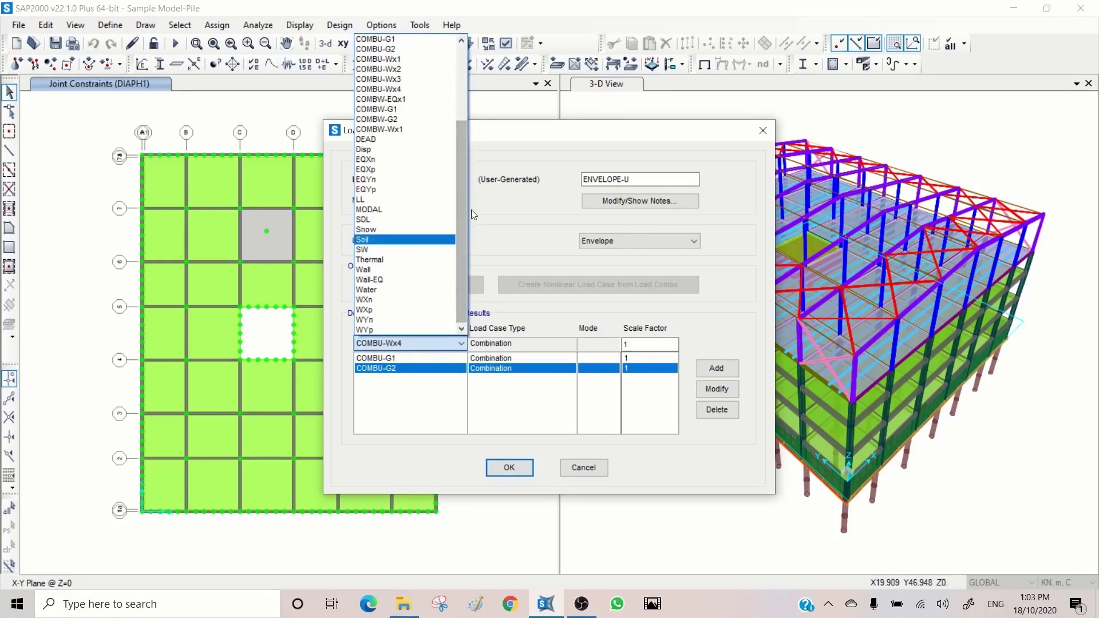
left_click_drag(462, 195, 466, 118)
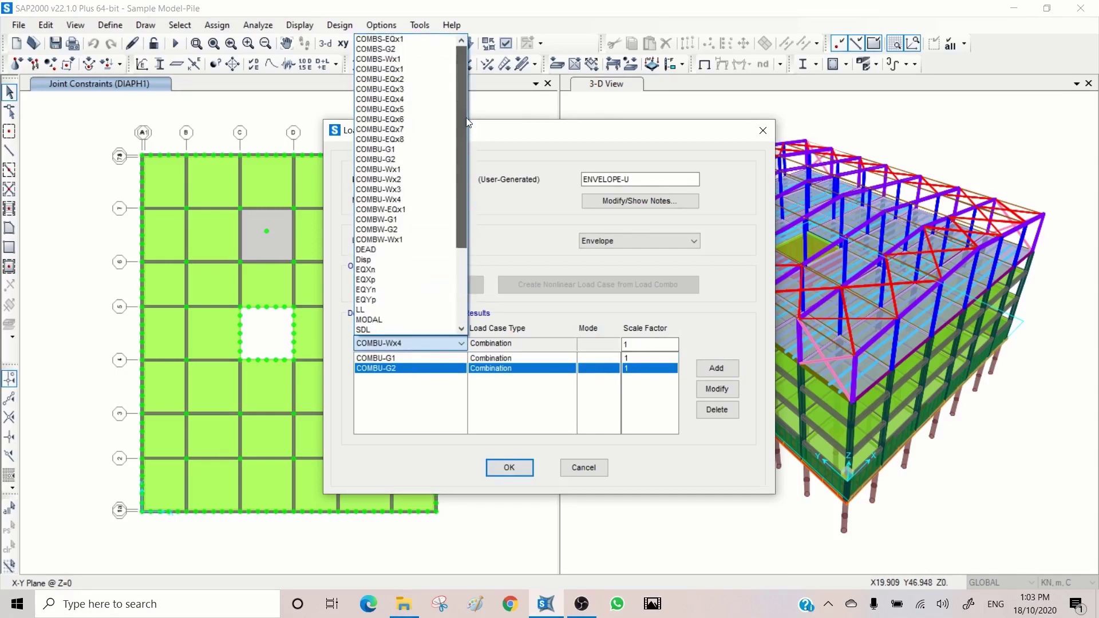
left_click(389, 69)
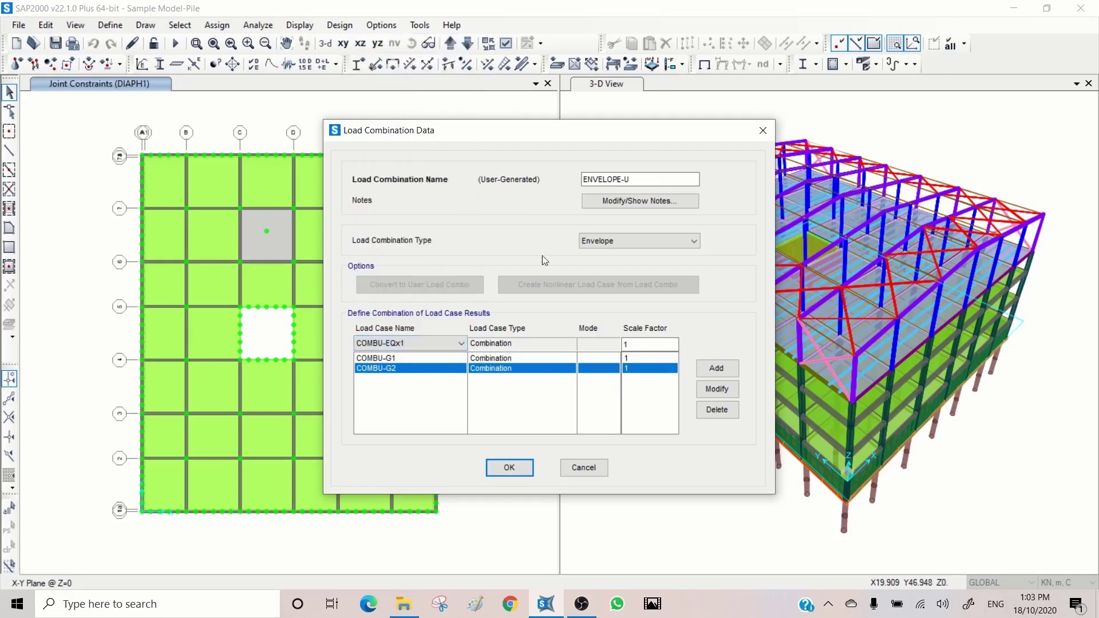
left_click(716, 368)
left_click(447, 345)
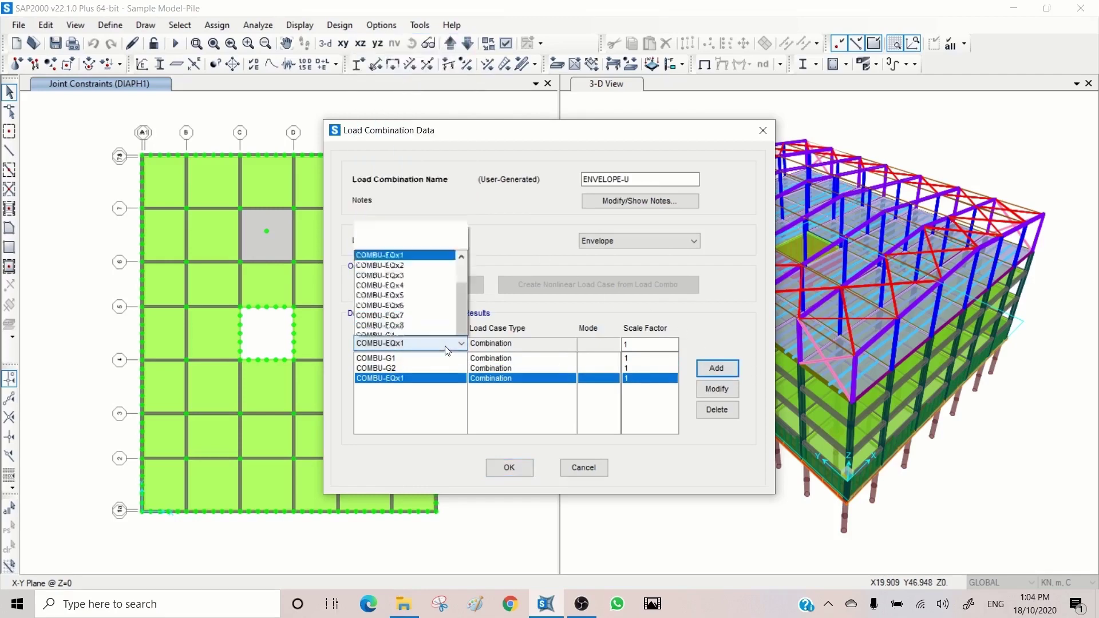
left_click(429, 148)
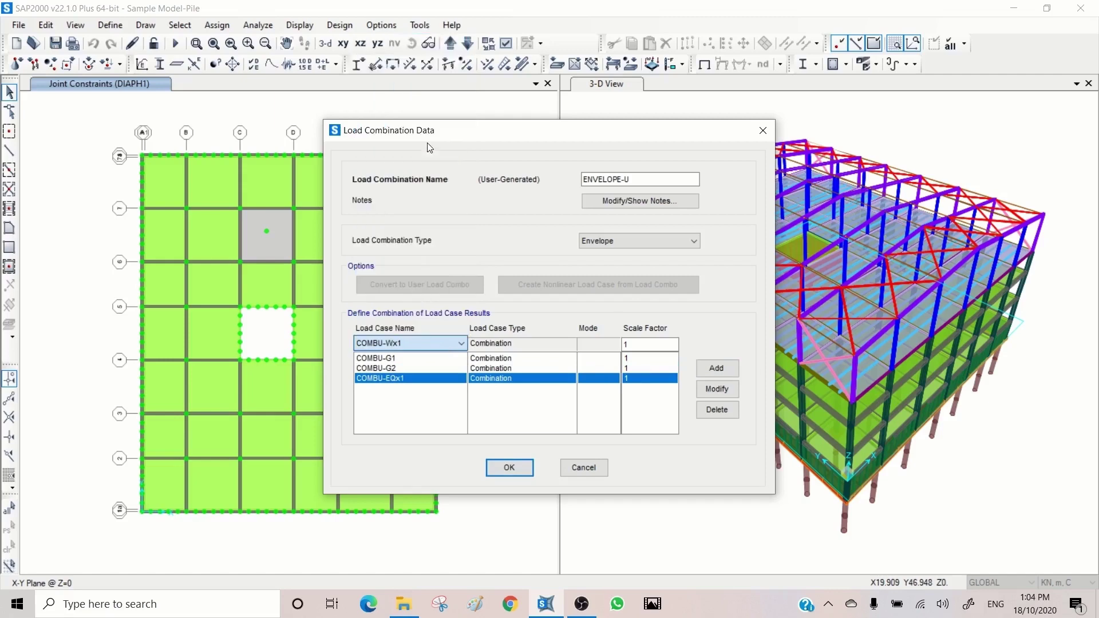
left_click(719, 369)
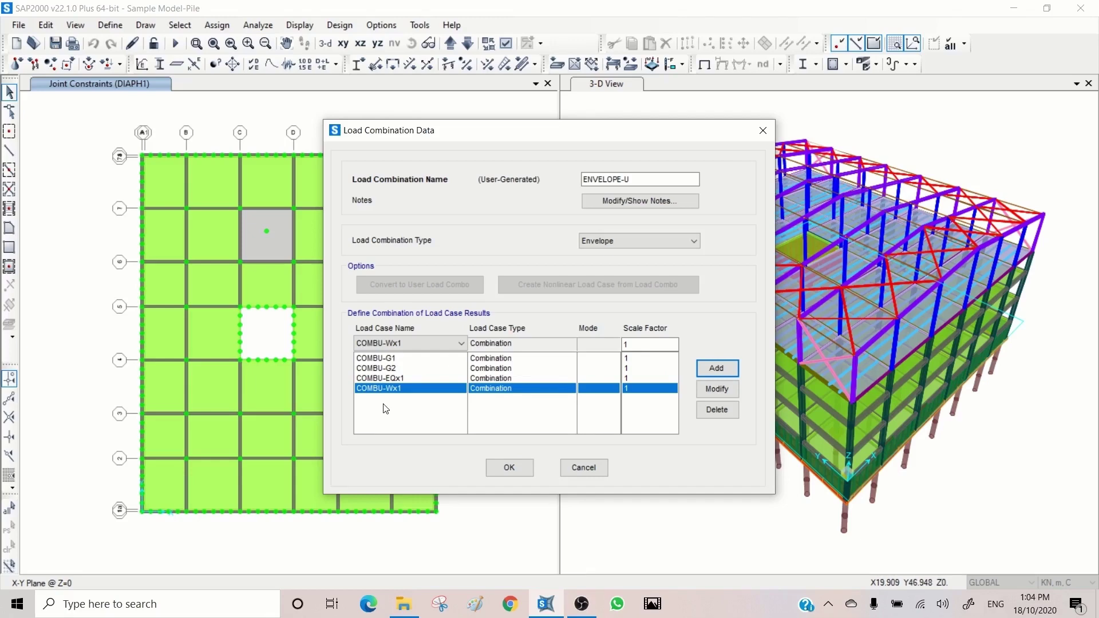
left_click(509, 468)
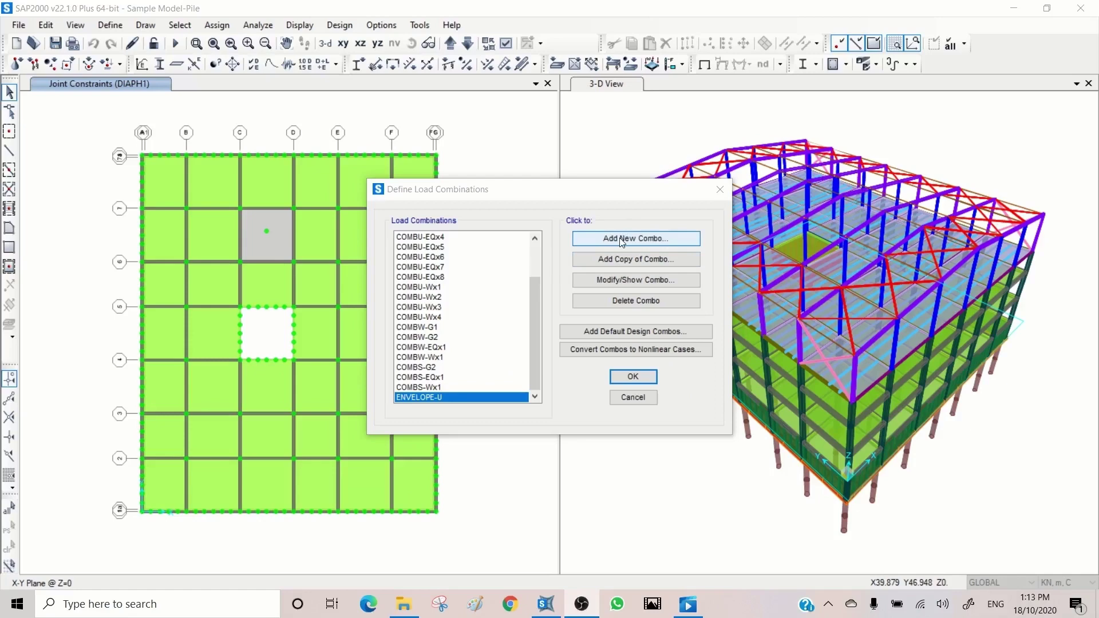
- Add a new load combination named ENVELOPE-EQ Only and set its combination type to Envelope
left_click(622, 240)
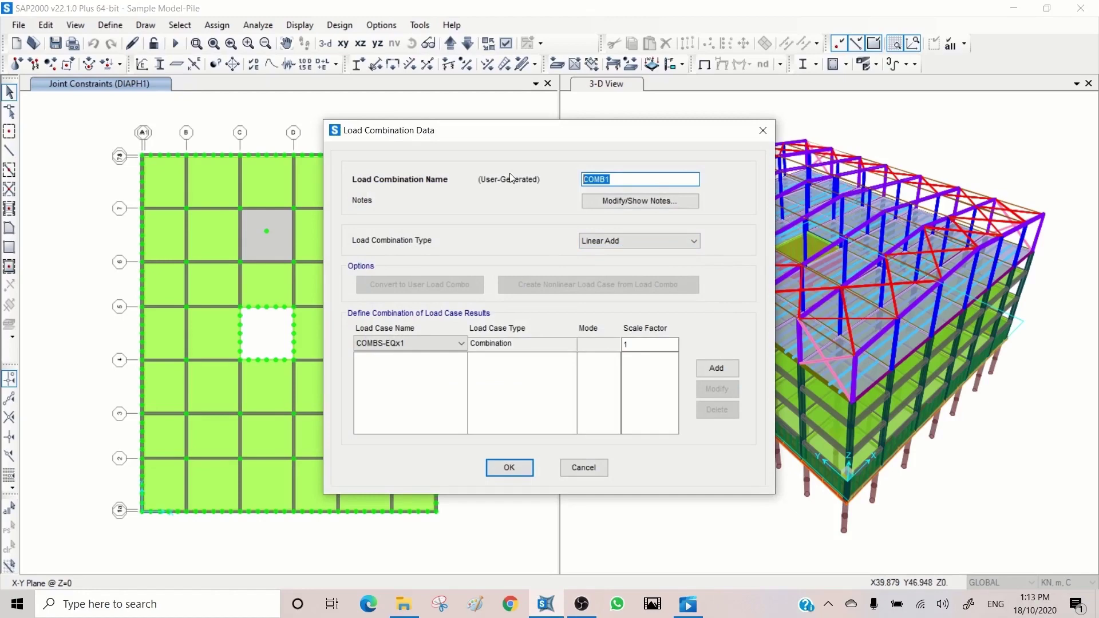
type("ENVELOPE-EQ Only")
left_click(417, 343)
left_click(641, 236)
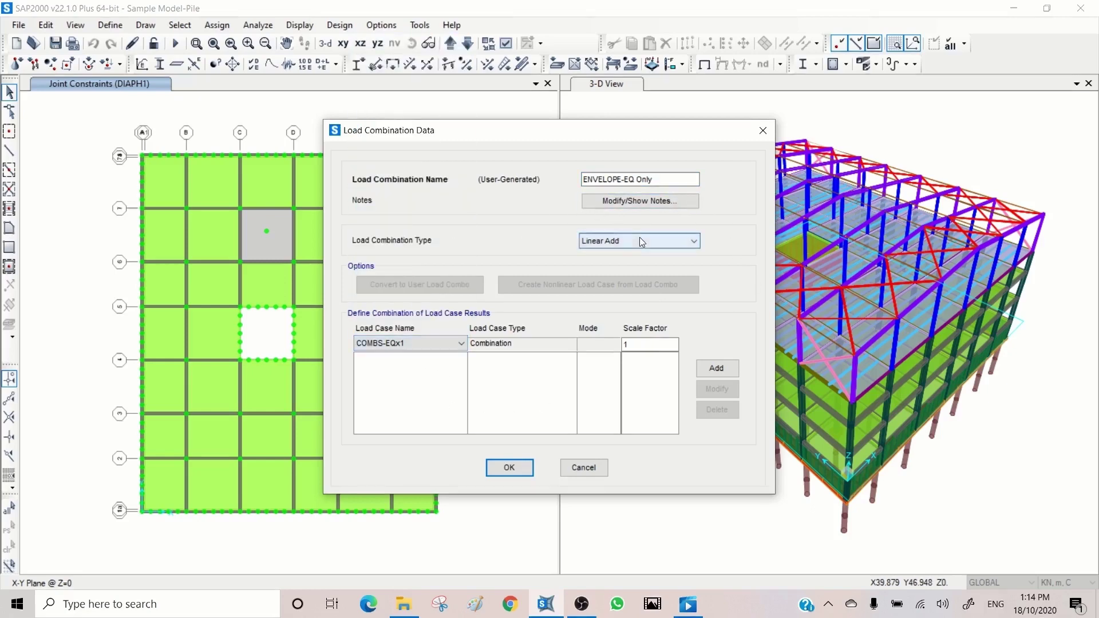
left_click(640, 237)
left_click(612, 264)
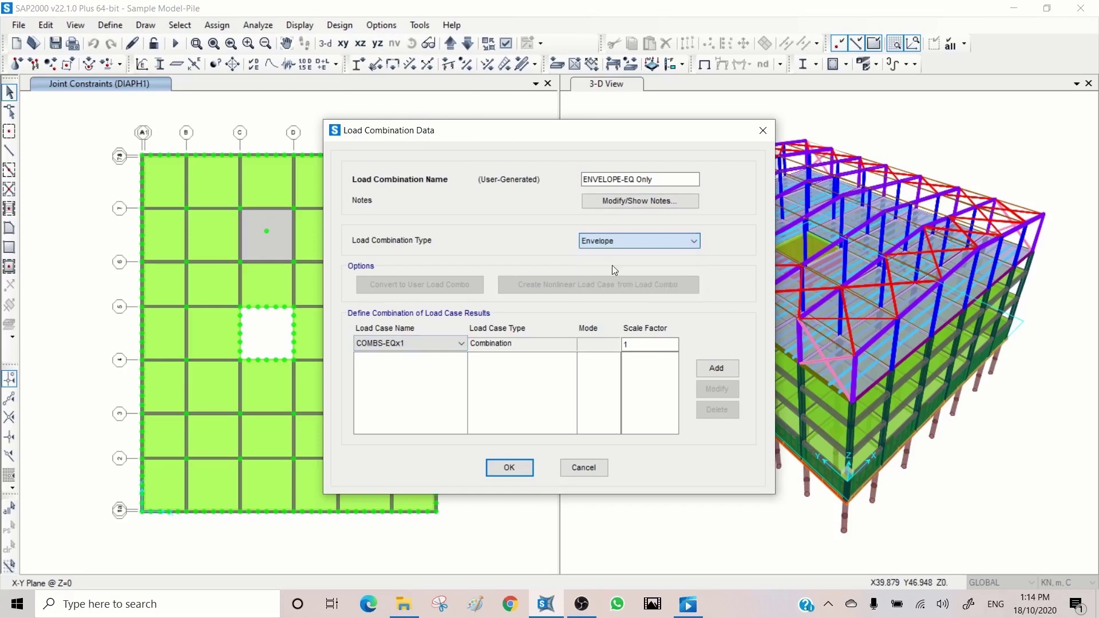
- Add the seismic load cases EQXn and EQXp to ENVELOPE-EQ Only, each with a scale factor of 1
left_click(422, 344)
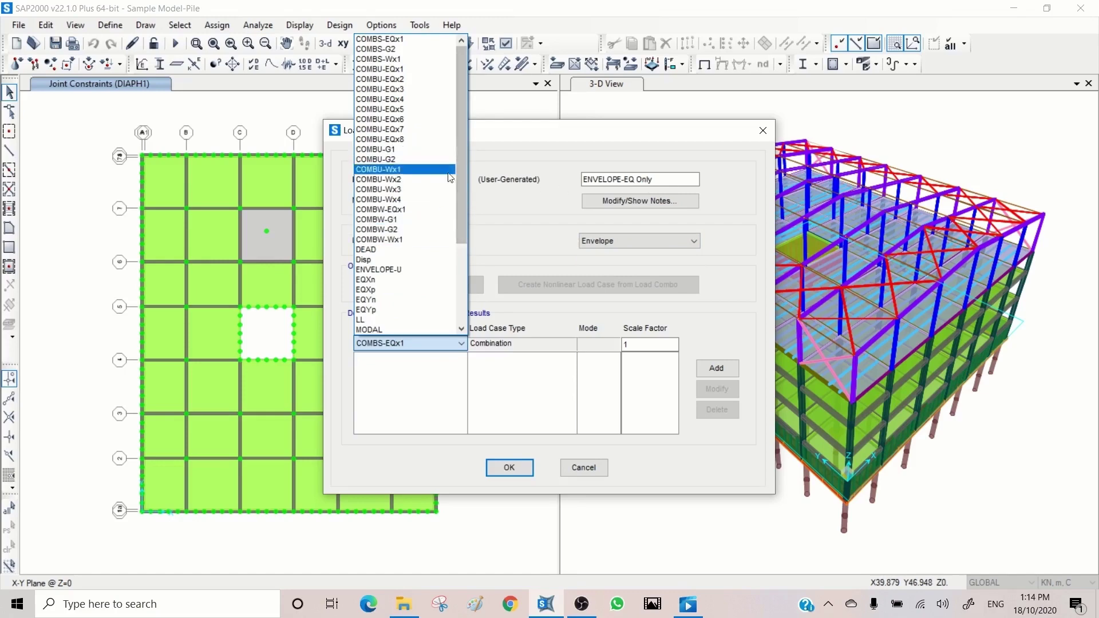
left_click(382, 280)
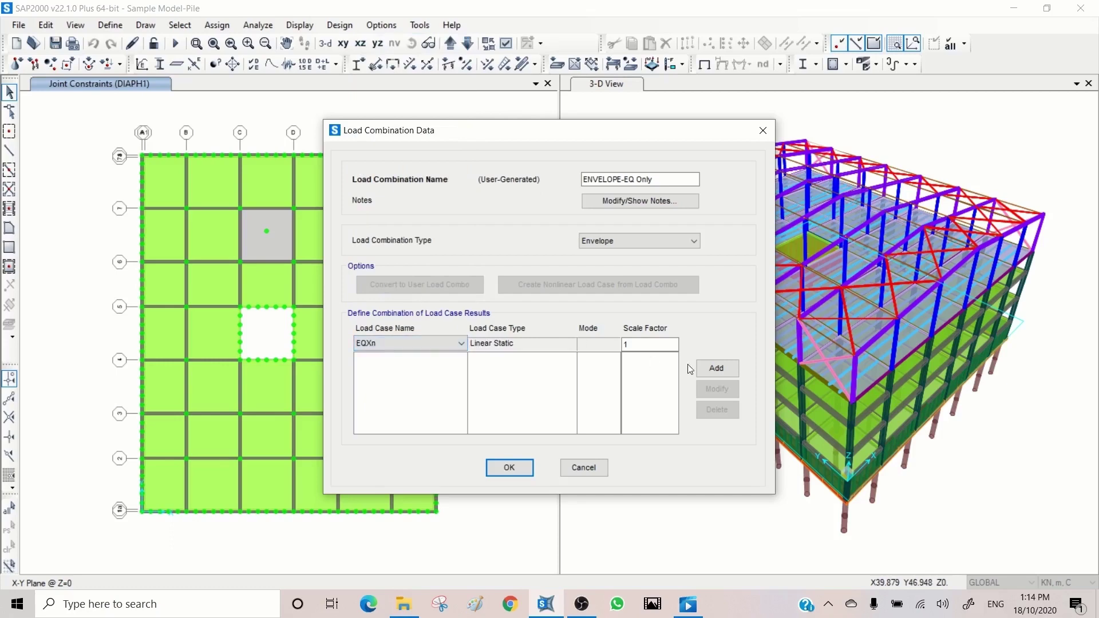
left_click(719, 368)
left_click(417, 346)
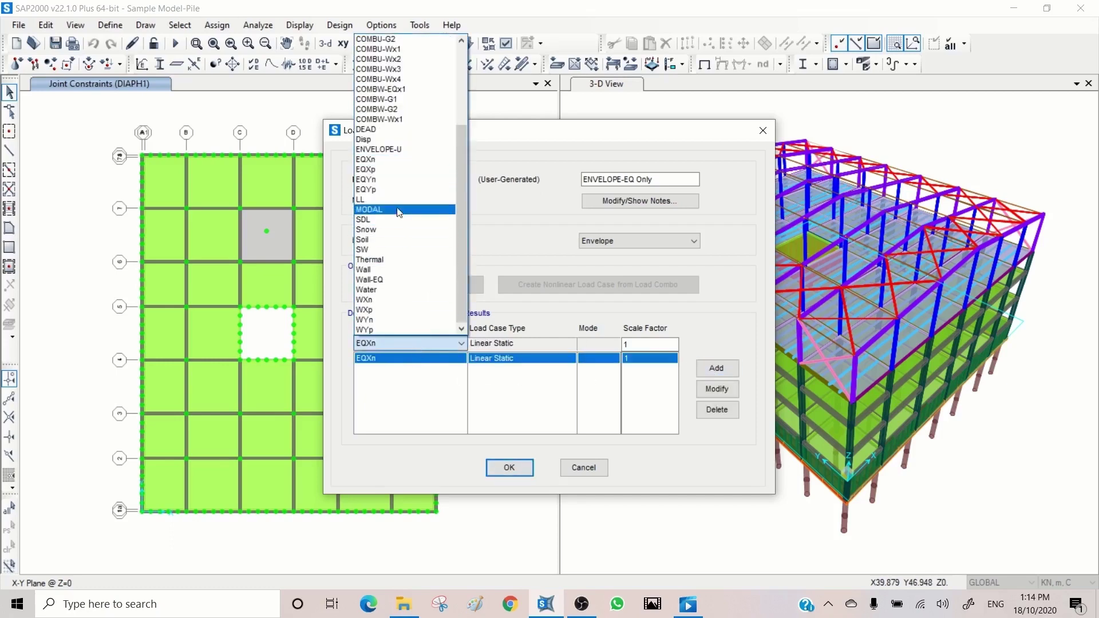
left_click(381, 169)
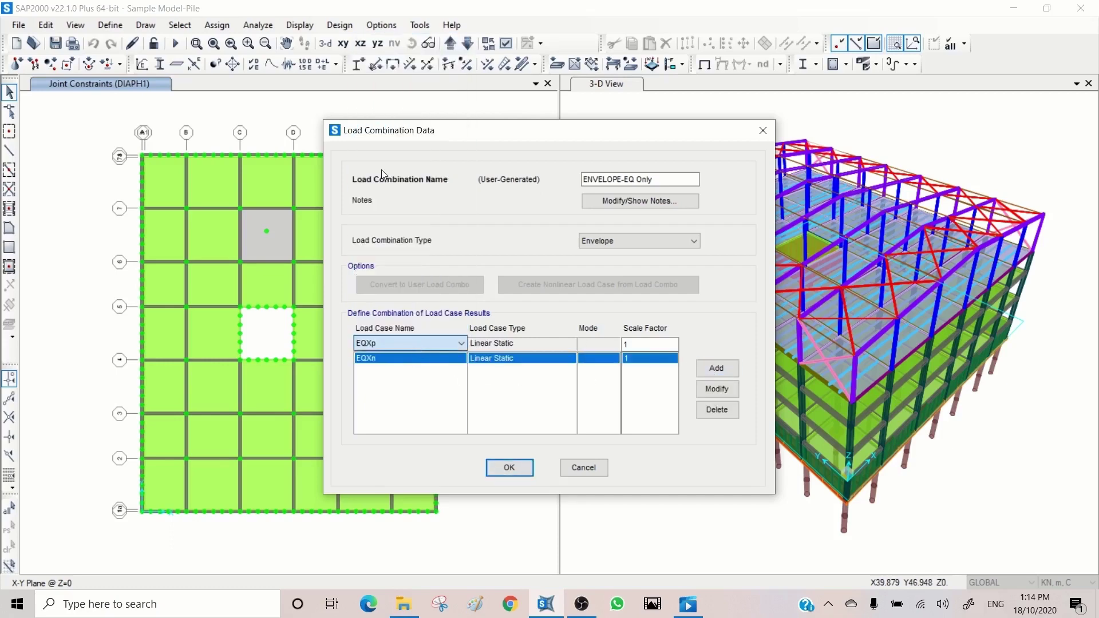
left_click(716, 368)
- Add load cases EQYn and EQYp with scale factor 1 to ENVELOPE-EQ Only, then accept it and all the load combination definitions
left_click(422, 342)
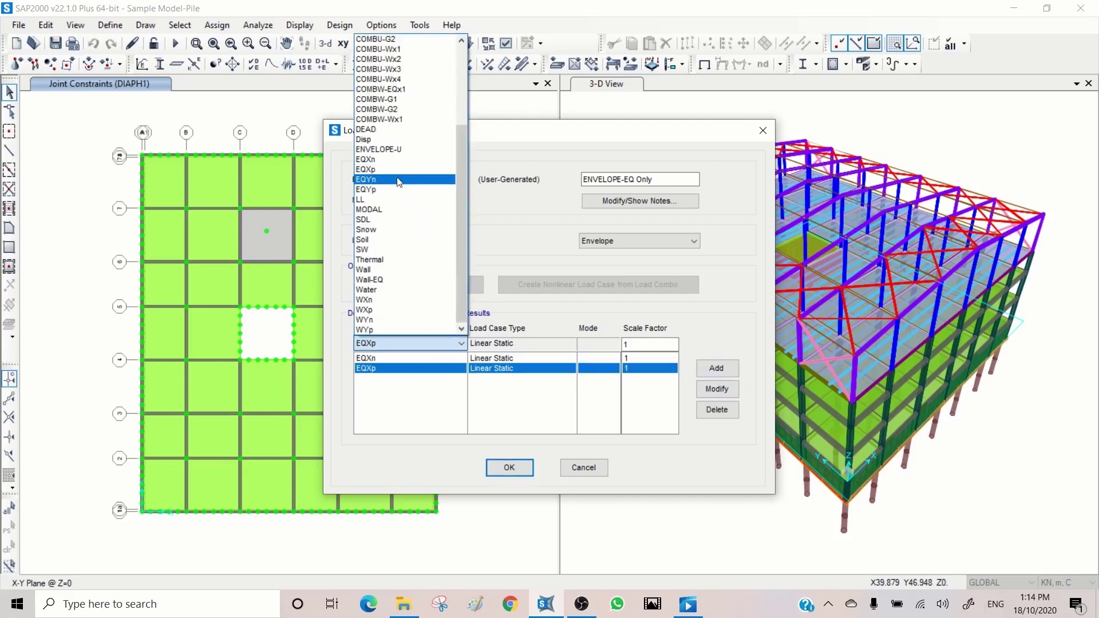
left_click(400, 182)
left_click(716, 368)
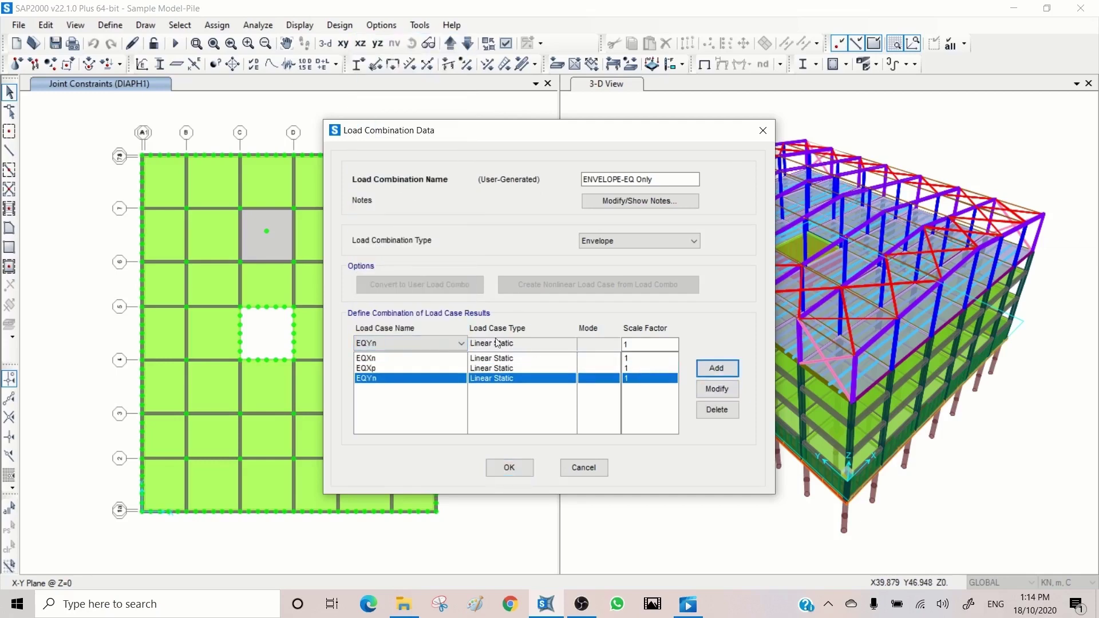
left_click(428, 343)
left_click(399, 190)
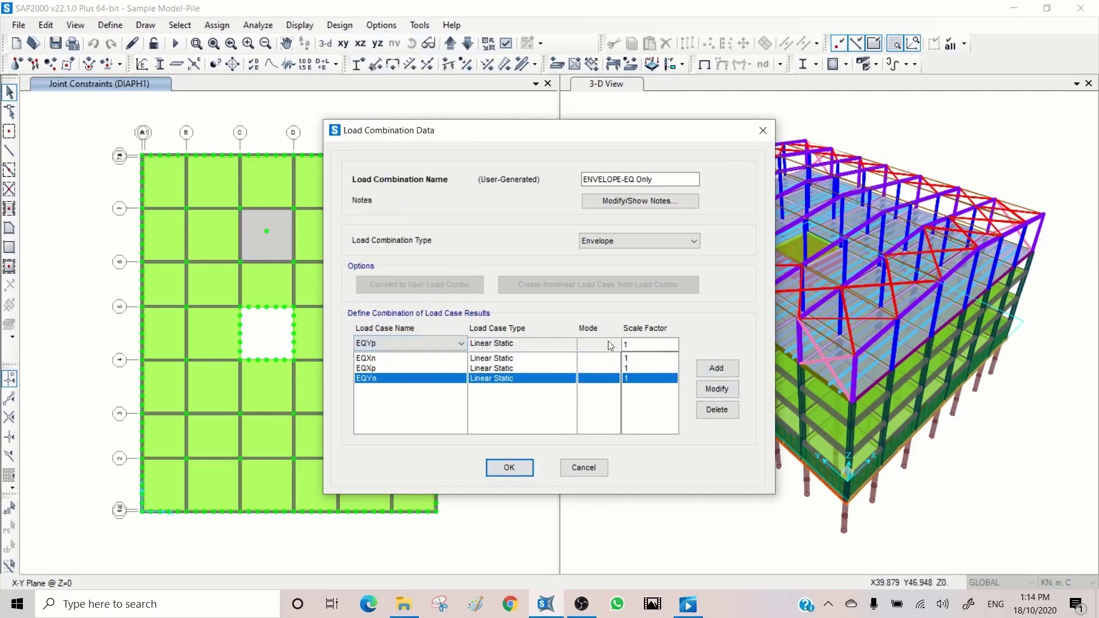
left_click(720, 371)
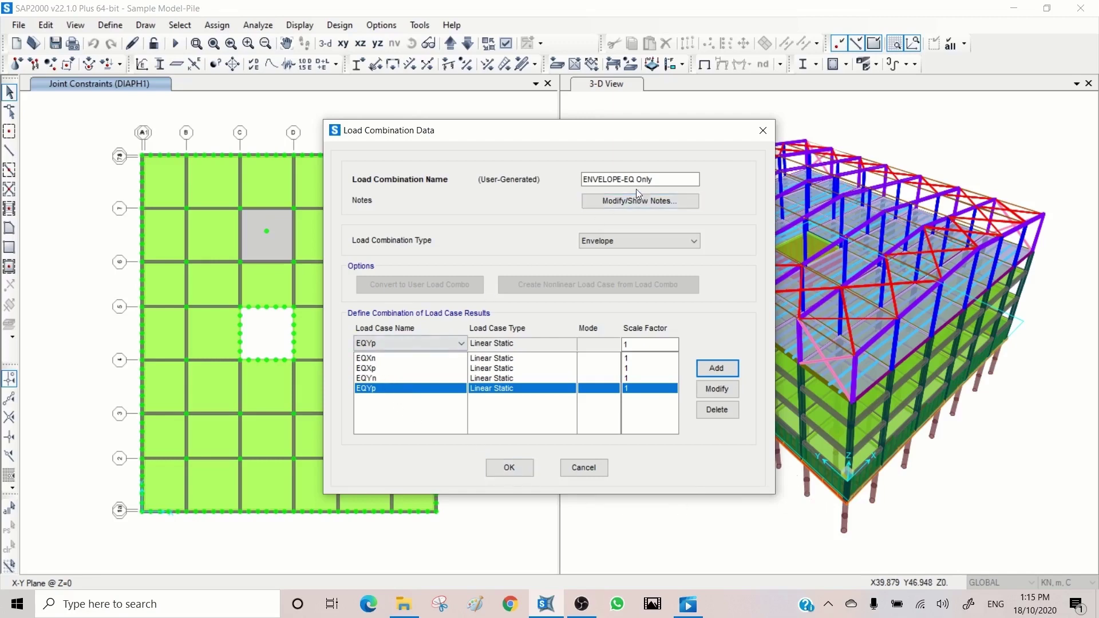
left_click(507, 467)
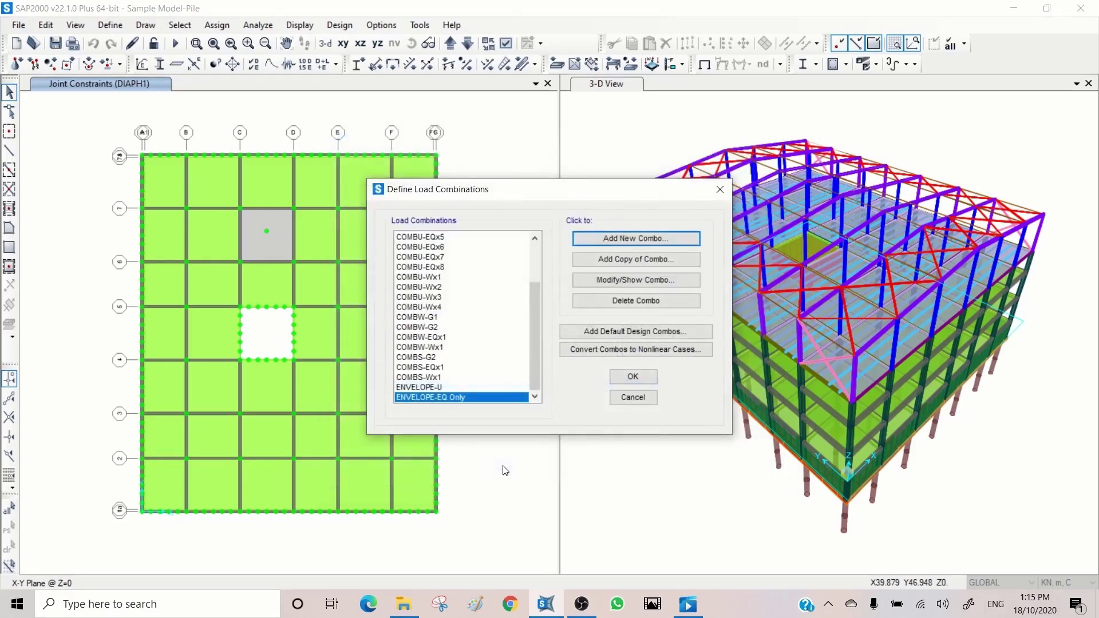
left_click(631, 377)
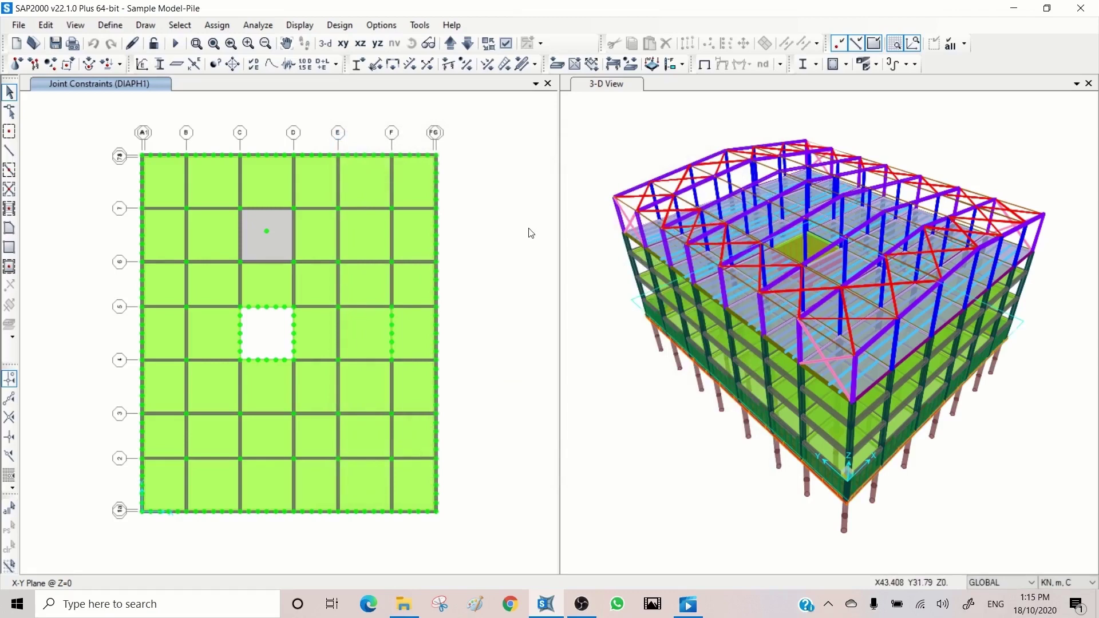